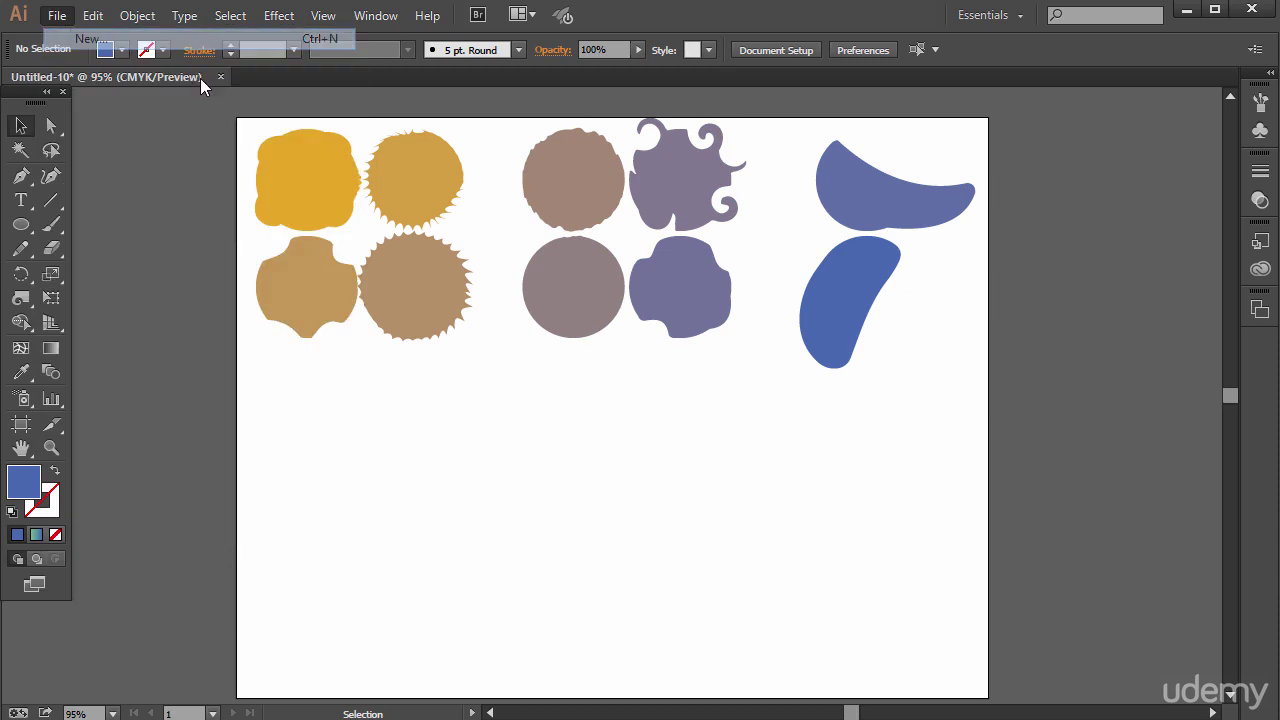
Create a new document, draw a circle about 1.84 in wide, and position it near the artboard's upper-left corner
{"action": "left_click", "coordinate": [755, 627]}
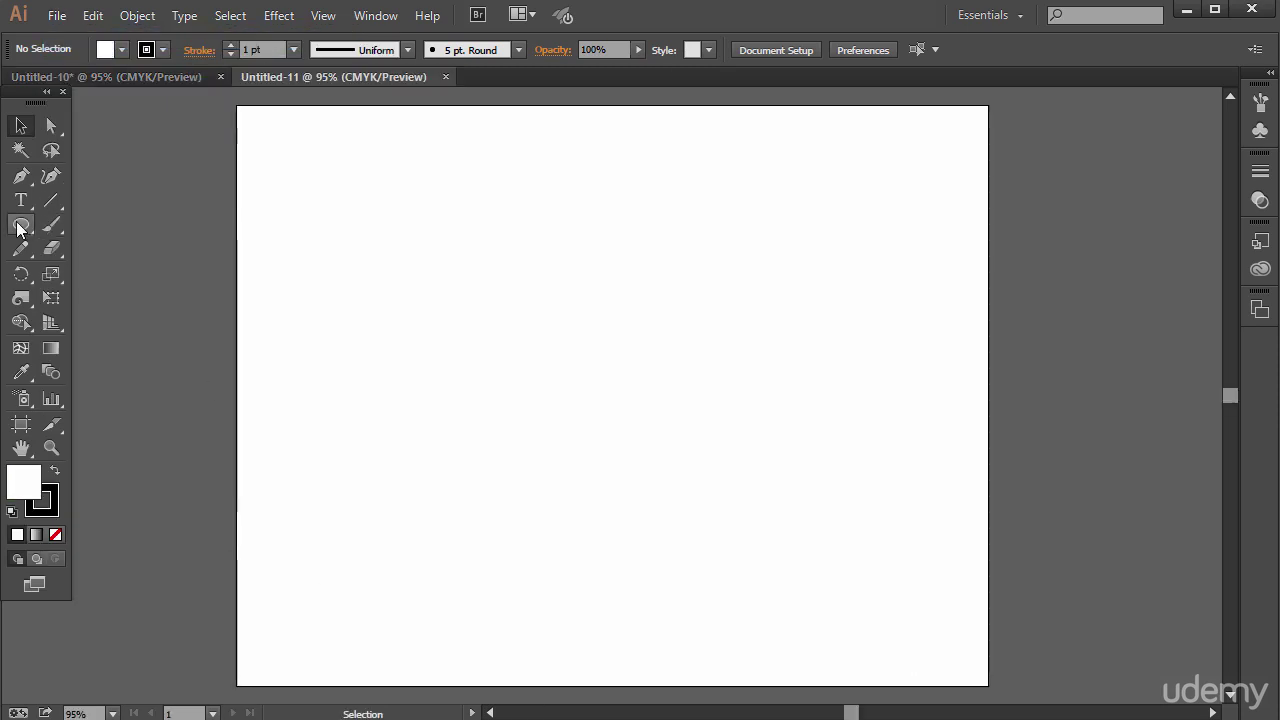
{"action": "left_click_drag", "start_coordinate": [21, 224], "coordinate": [86, 271]}
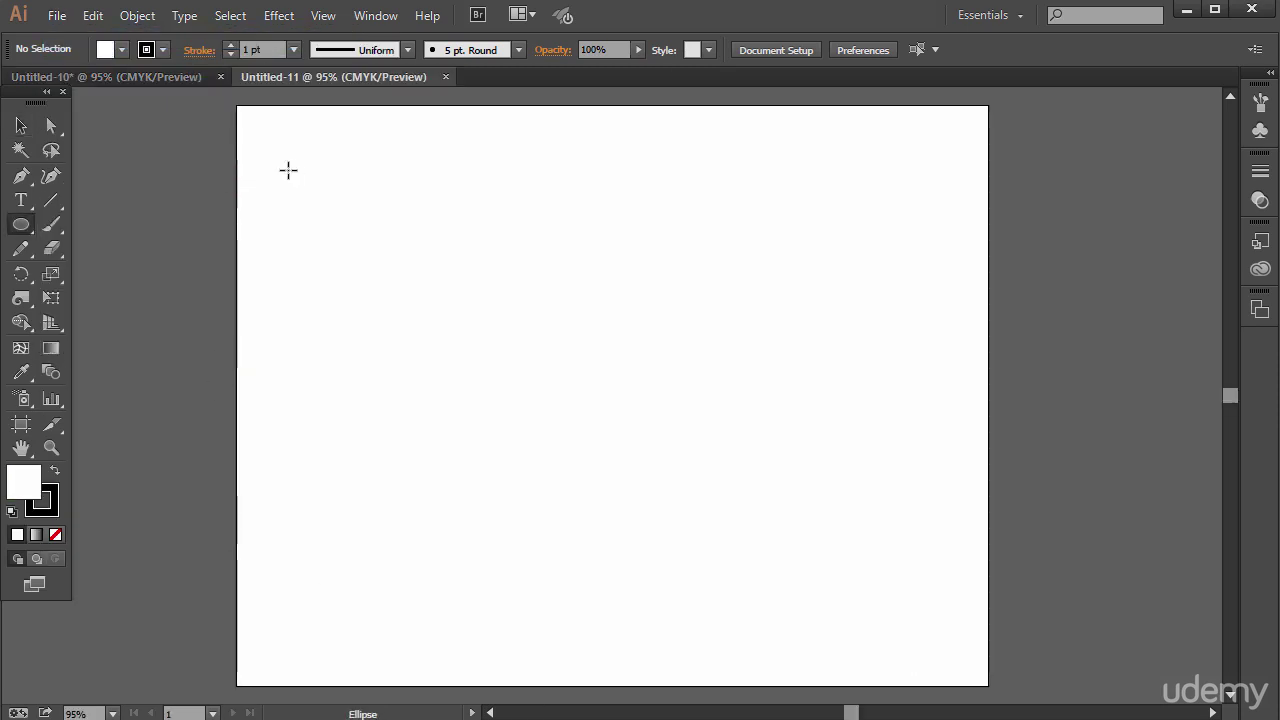
{"action": "left_click_drag", "start_coordinate": [271, 175], "coordinate": [381, 296]}
{"action": "left_click", "coordinate": [51, 125]}
{"action": "left_click", "coordinate": [21, 125]}
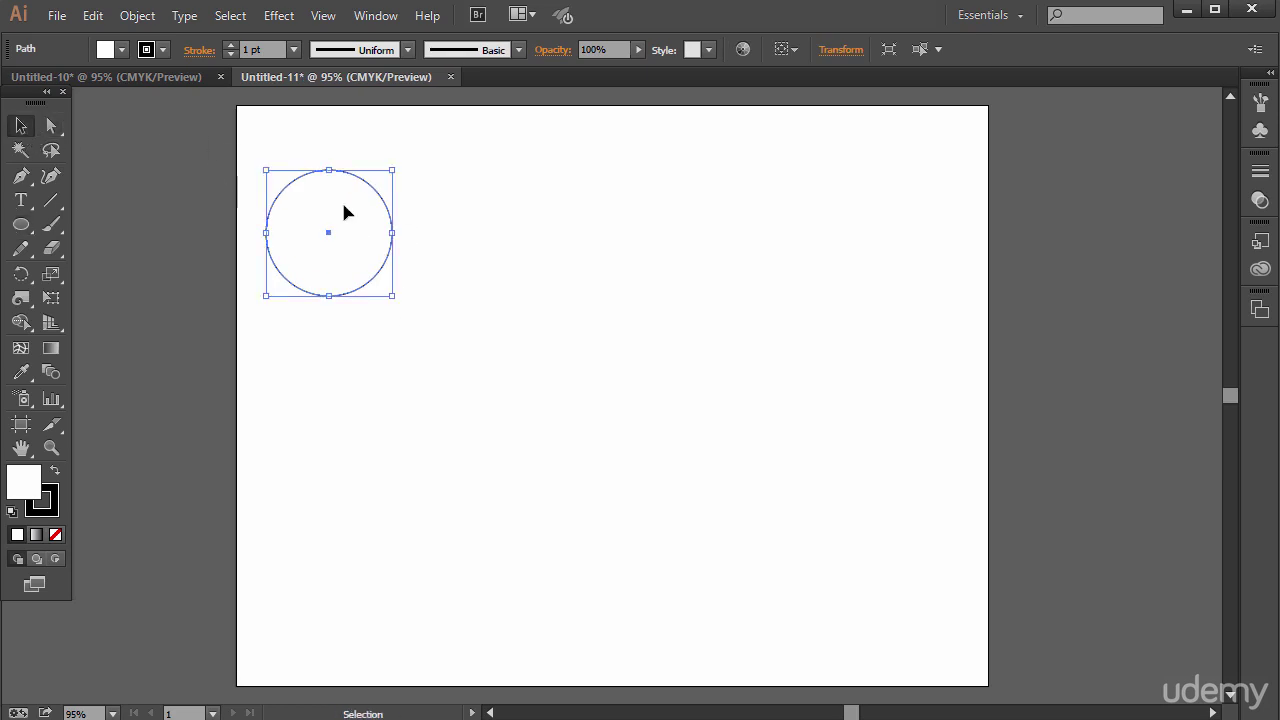
{"action": "left_click_drag", "start_coordinate": [328, 200], "coordinate": [311, 150]}
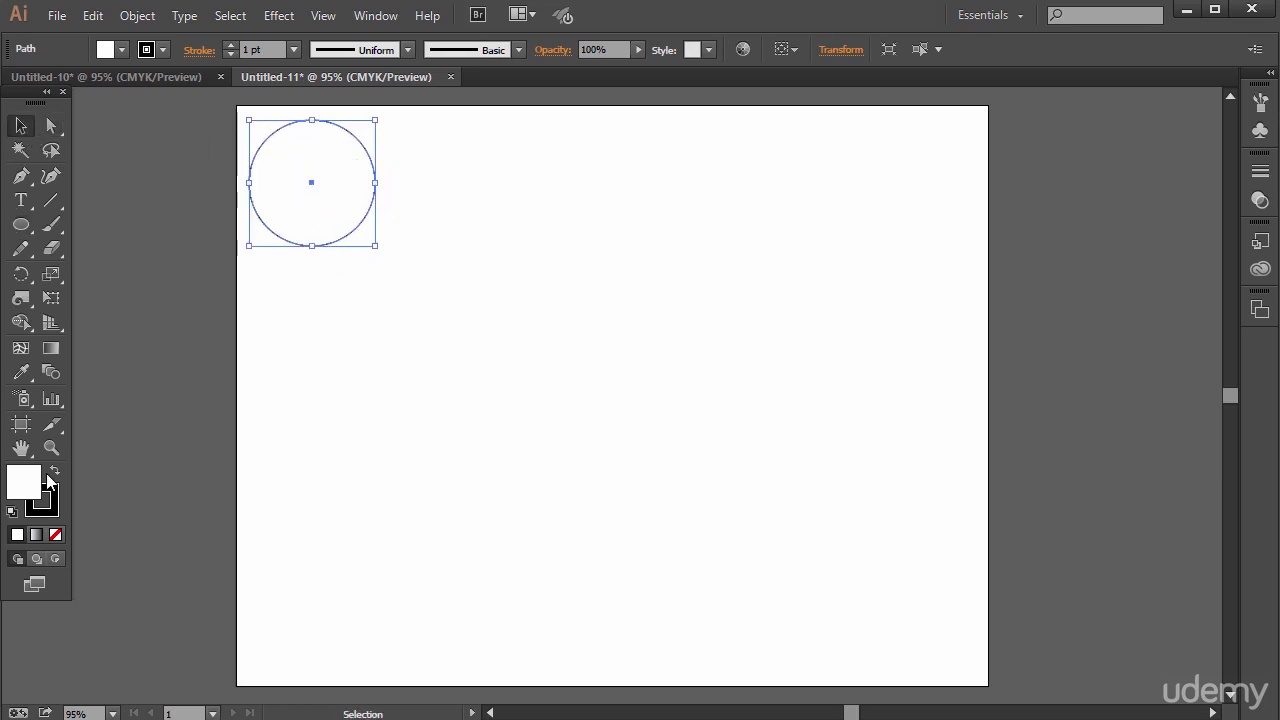
Remove the circle's stroke and fill it with medium blue, about C 67.45, M 28.63, Y 0, K 0
{"action": "left_click", "coordinate": [57, 497]}
{"action": "left_click", "coordinate": [55, 534]}
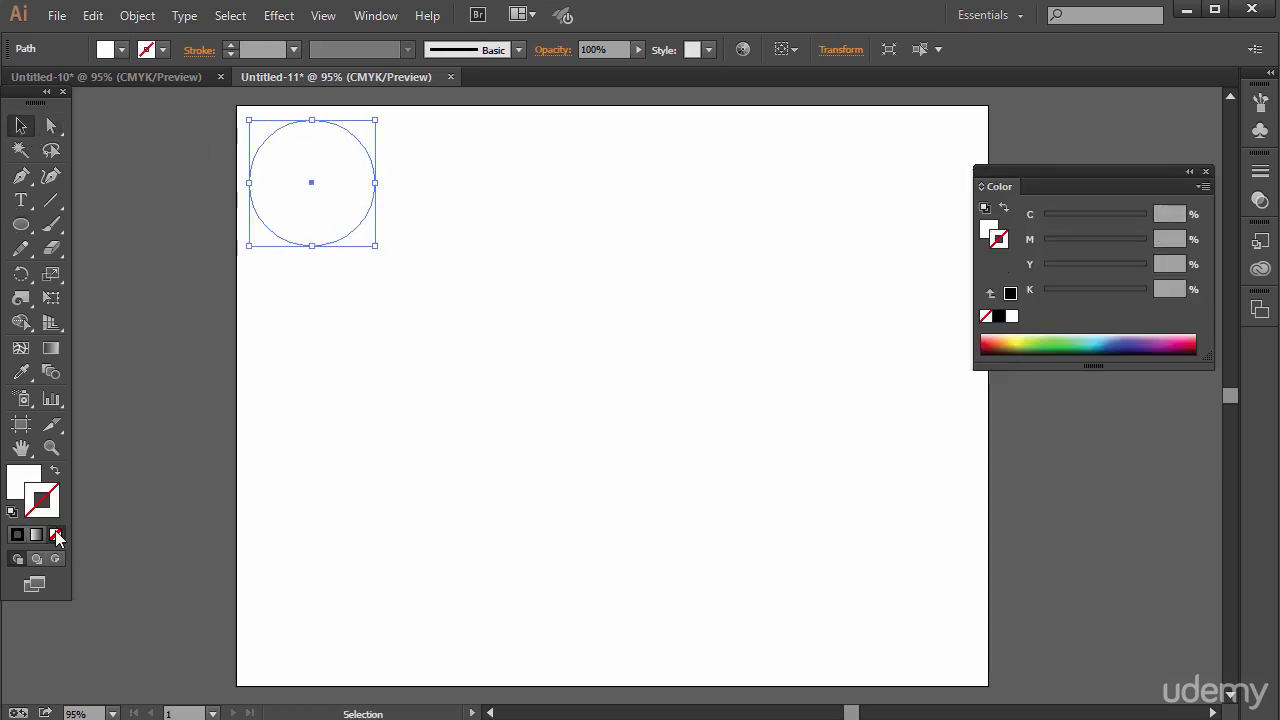
{"action": "left_click", "coordinate": [25, 482]}
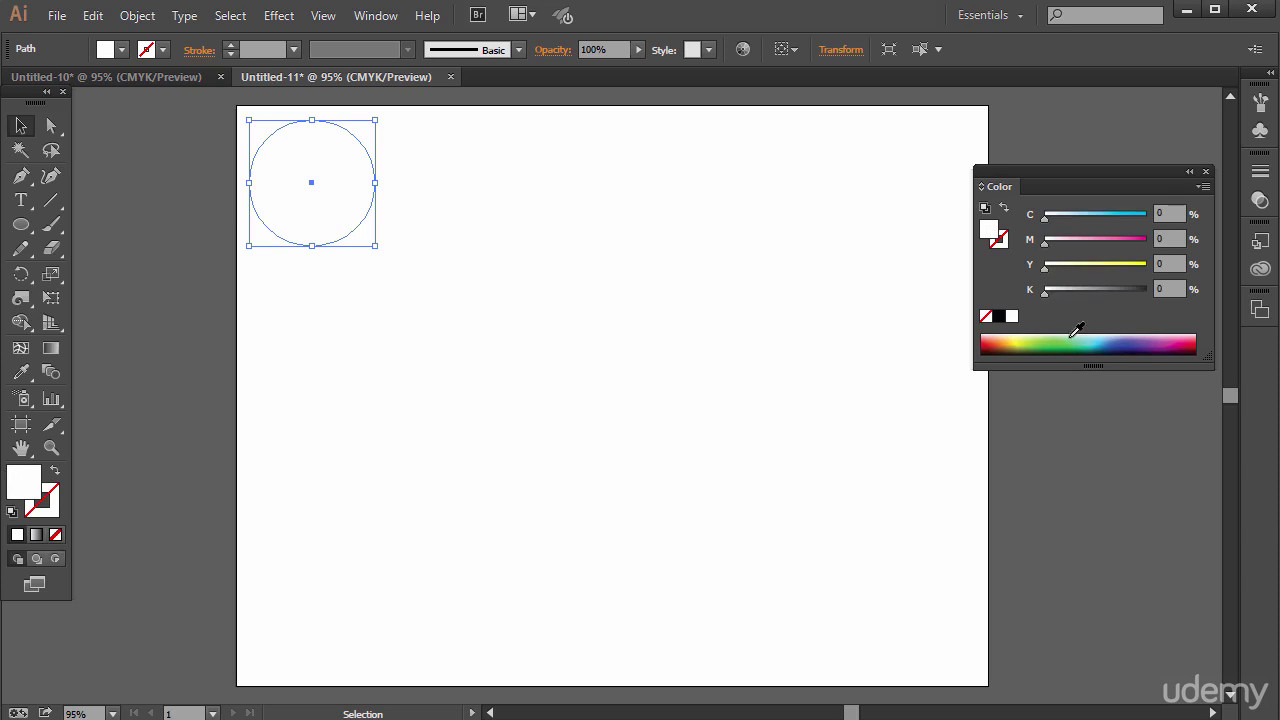
{"action": "left_click", "coordinate": [1104, 342]}
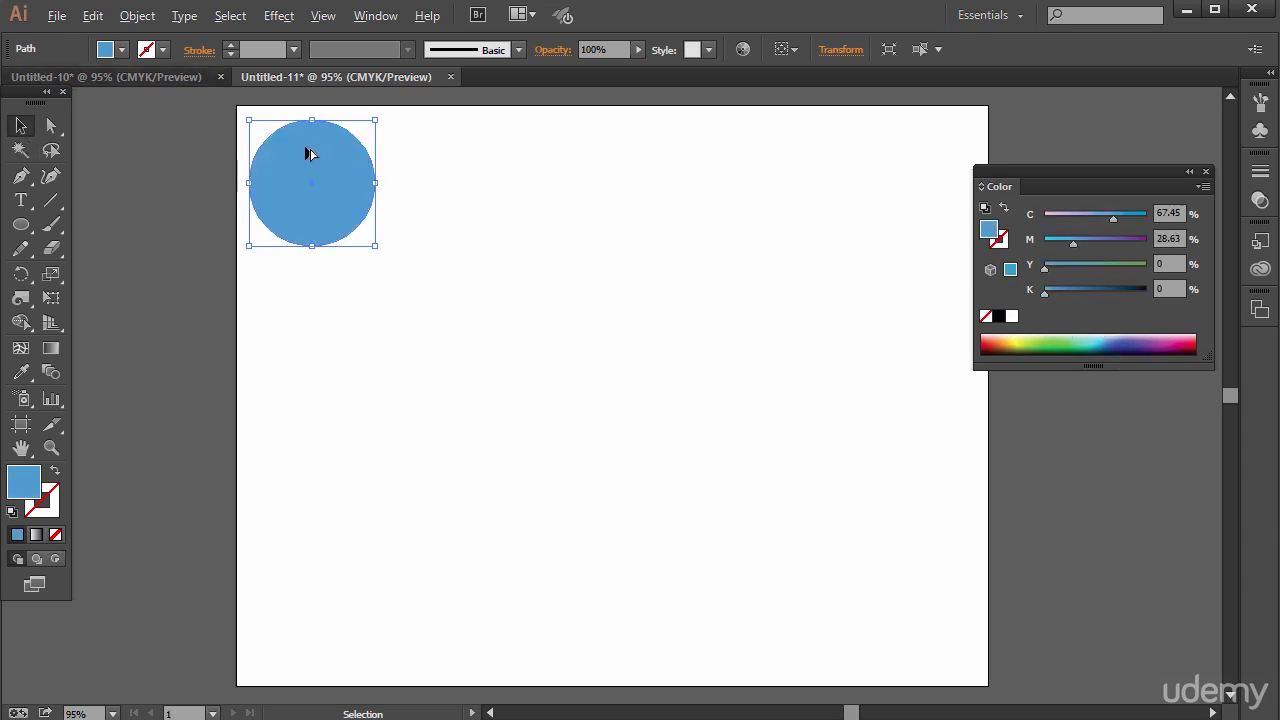
Duplicate the circle to the artboard's upper-right corner and fill the copy with orange, about M 38.04 and Y 100
{"action": "left_click_drag", "start_coordinate": [298, 163], "coordinate": [888, 150]}
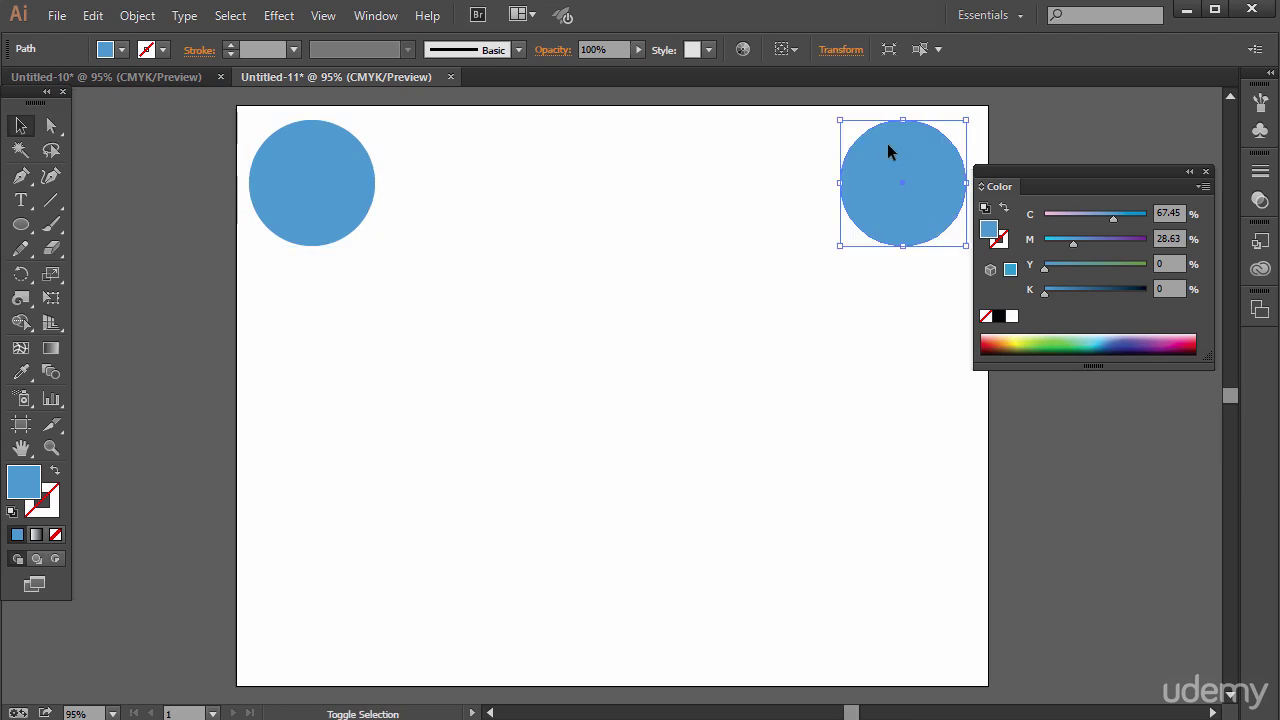
{"action": "left_click", "coordinate": [1004, 339]}
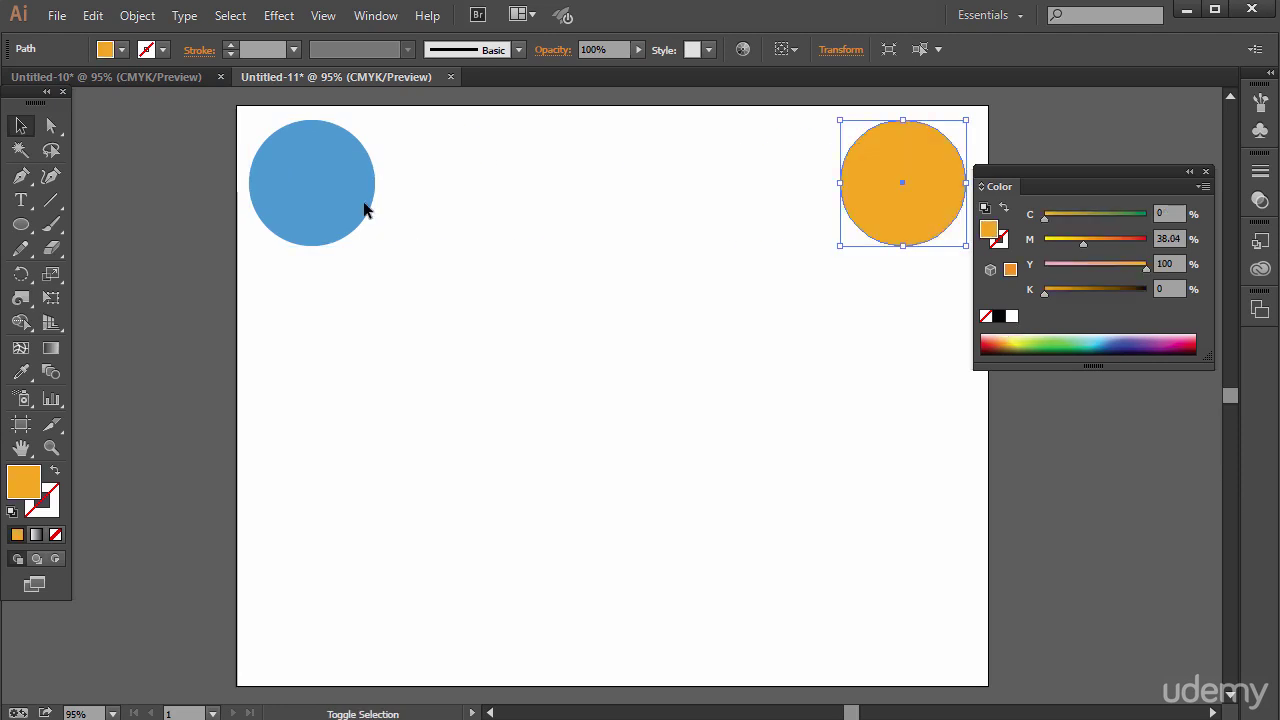
Blend the blue and orange circles using Specified Steps spacing with 8 steps
{"action": "left_click_drag", "start_coordinate": [210, 314], "coordinate": [931, 121]}
{"action": "left_click", "coordinate": [137, 16]}
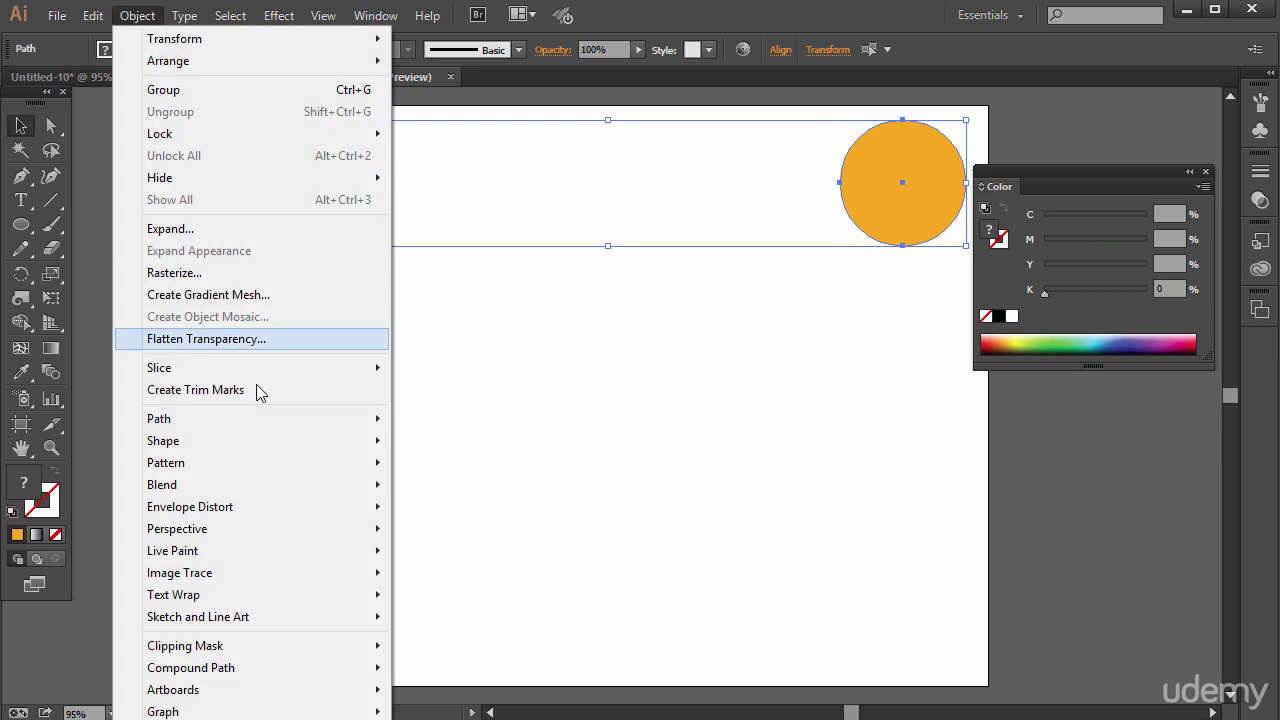
{"action": "mouse_move", "coordinate": [264, 491]}
{"action": "left_click", "coordinate": [457, 487]}
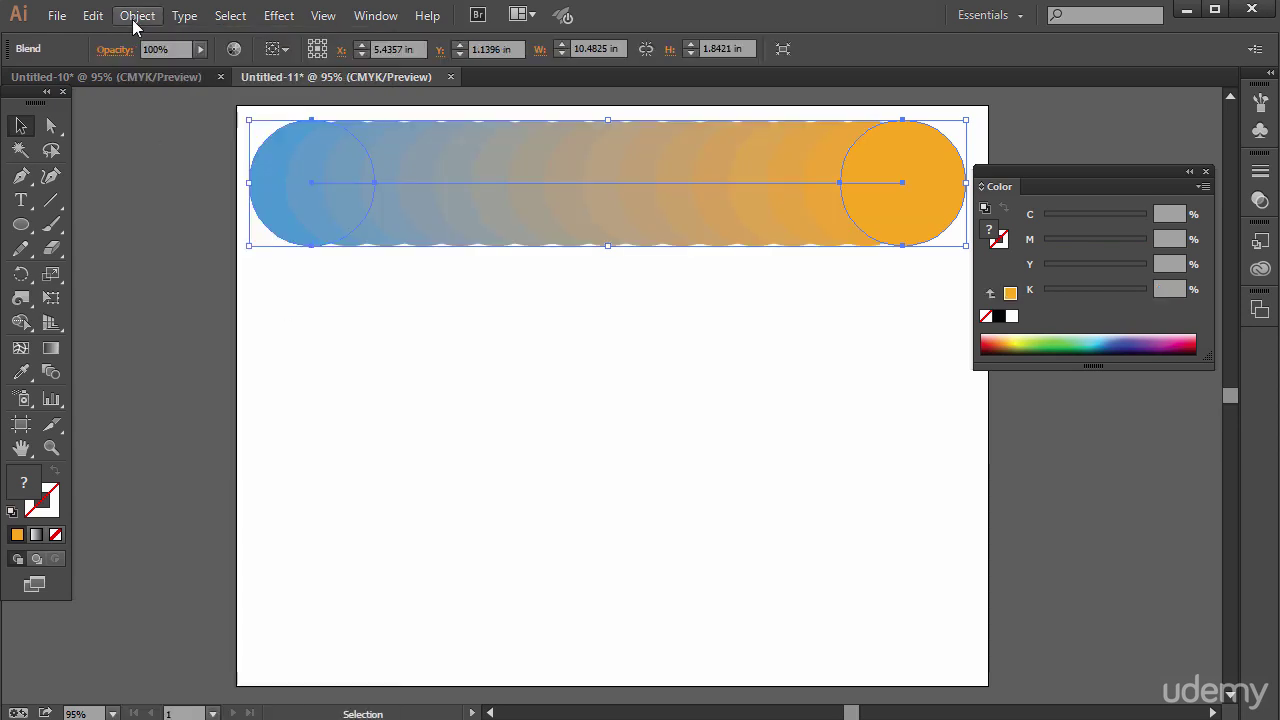
{"action": "left_click", "coordinate": [137, 16]}
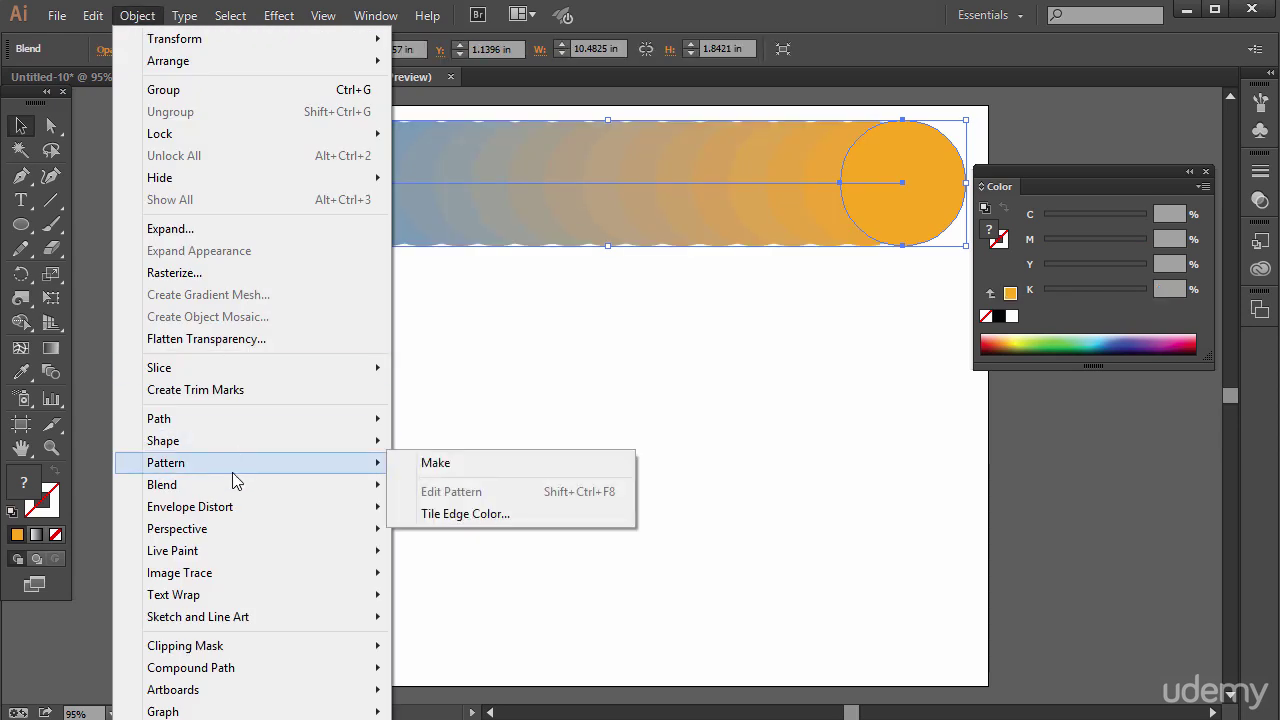
{"action": "mouse_move", "coordinate": [229, 489]}
{"action": "left_click", "coordinate": [442, 544]}
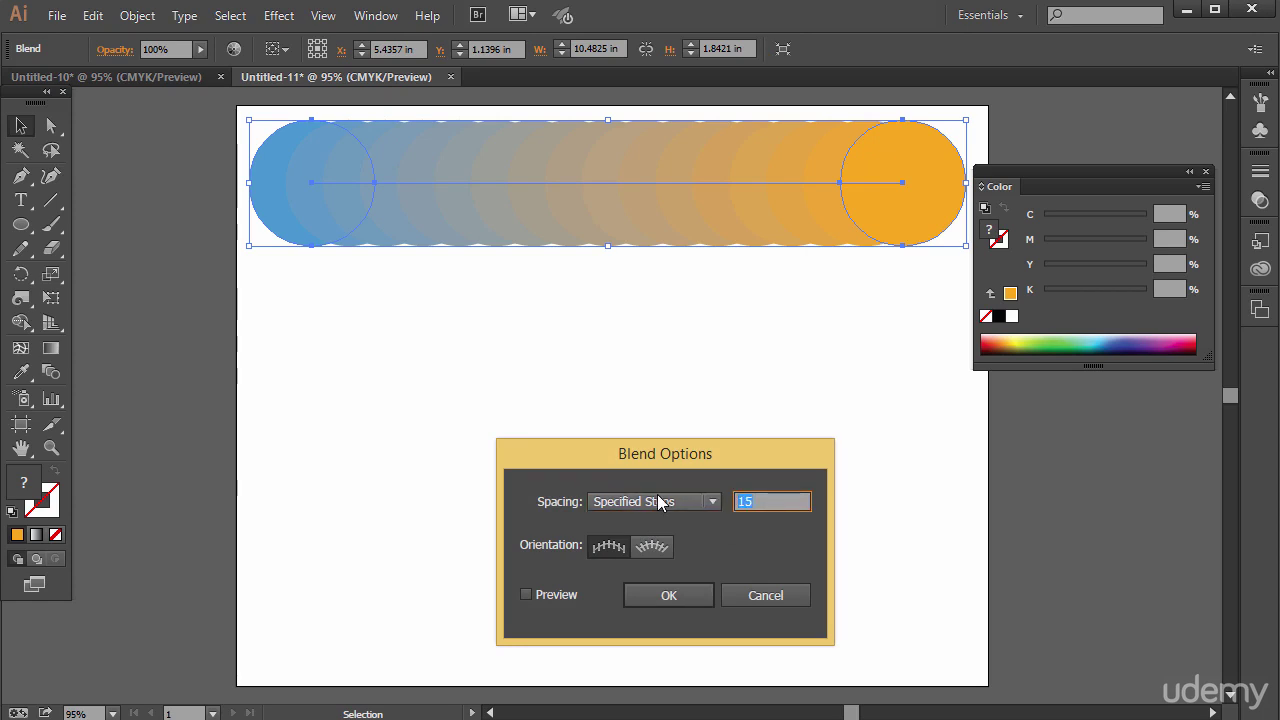
{"action": "left_click", "coordinate": [669, 596]}
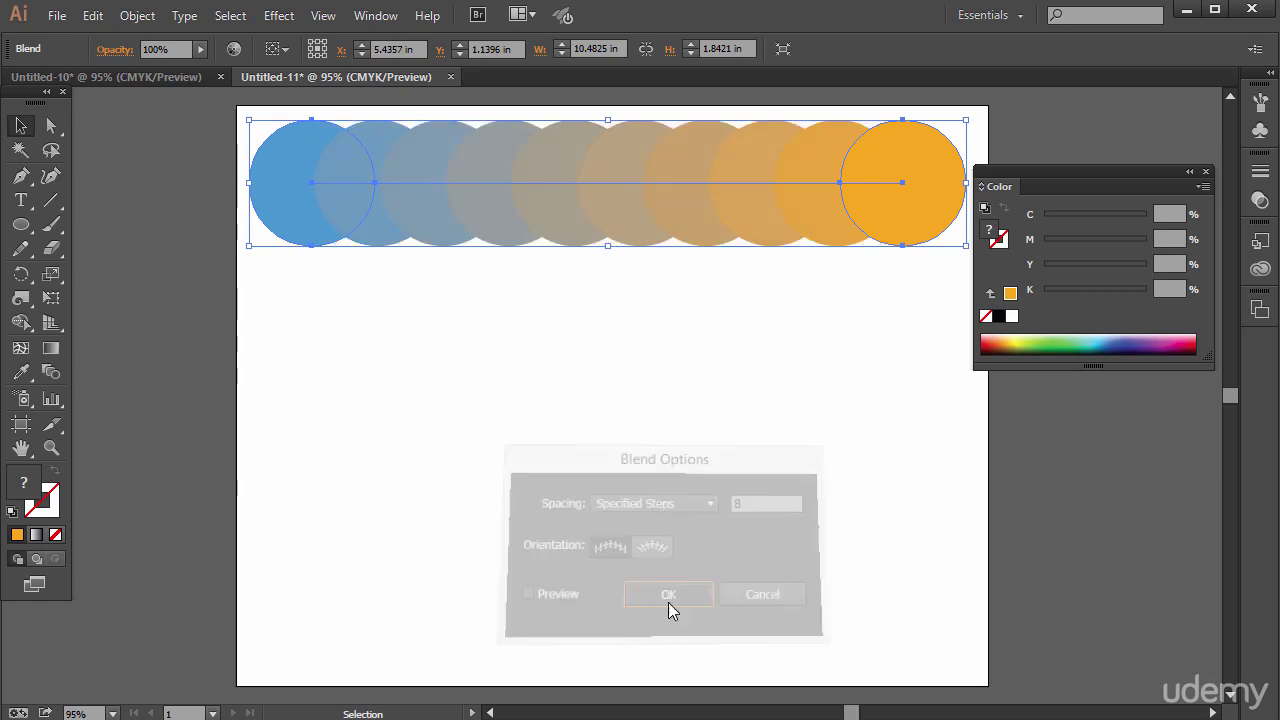
Expand the blend into separate circle paths
{"action": "left_click", "coordinate": [136, 18]}
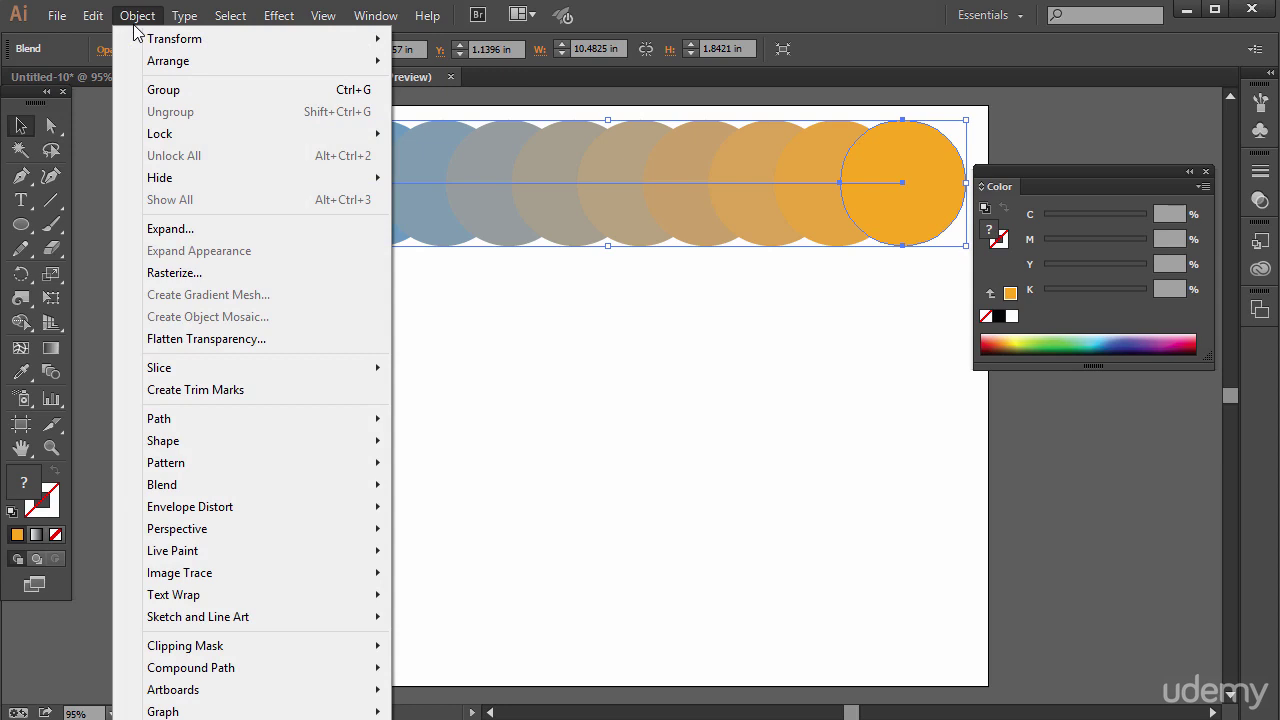
{"action": "mouse_move", "coordinate": [234, 494]}
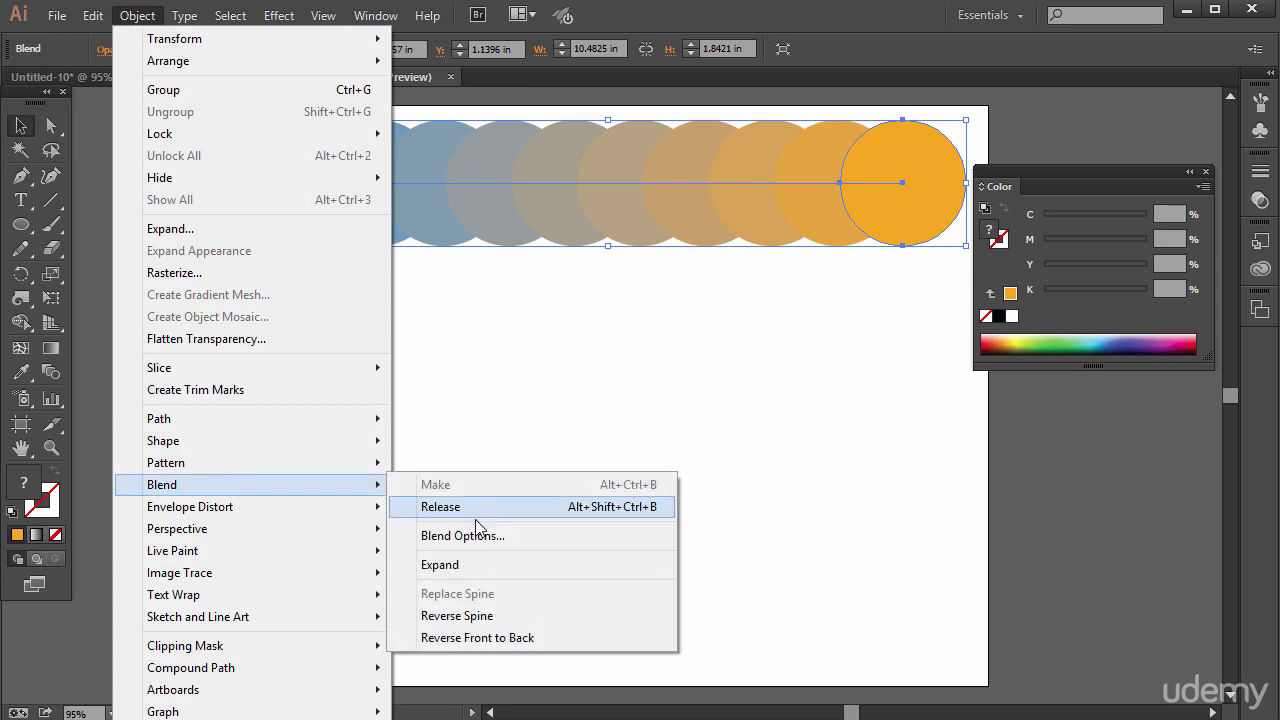
{"action": "left_click", "coordinate": [484, 566]}
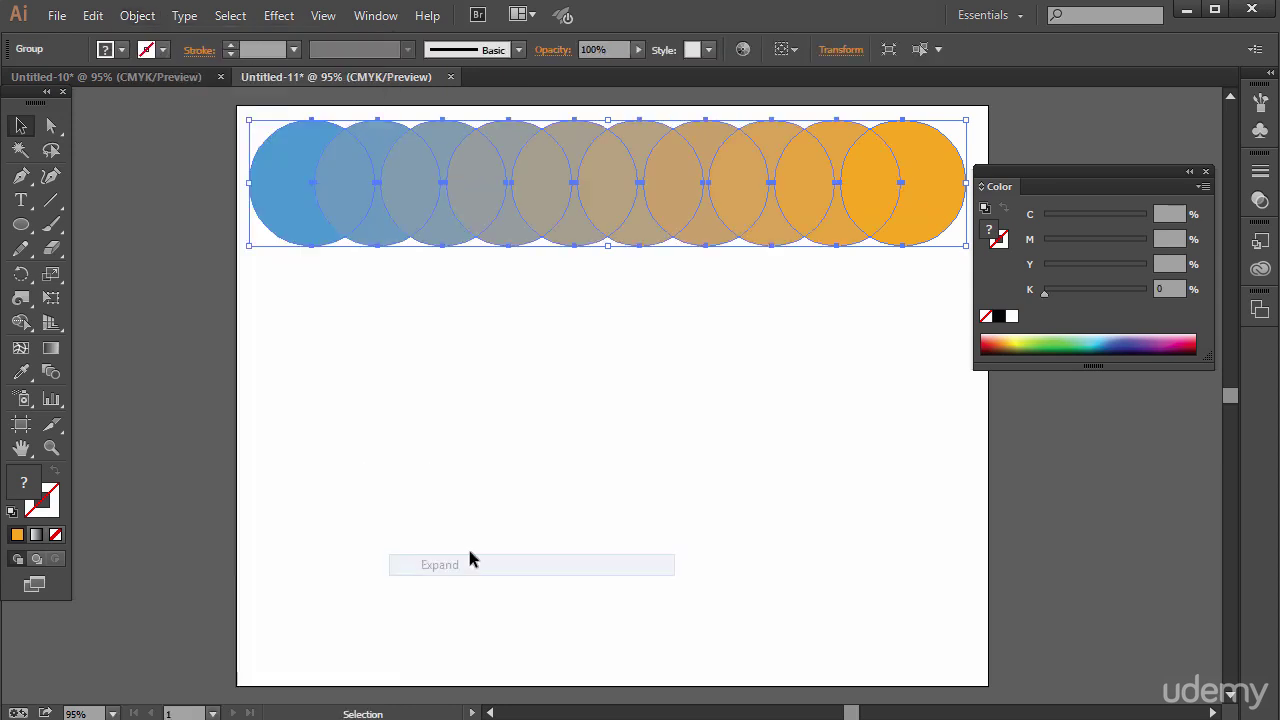
{"action": "left_click", "coordinate": [51, 125]}
{"action": "left_click", "coordinate": [209, 166]}
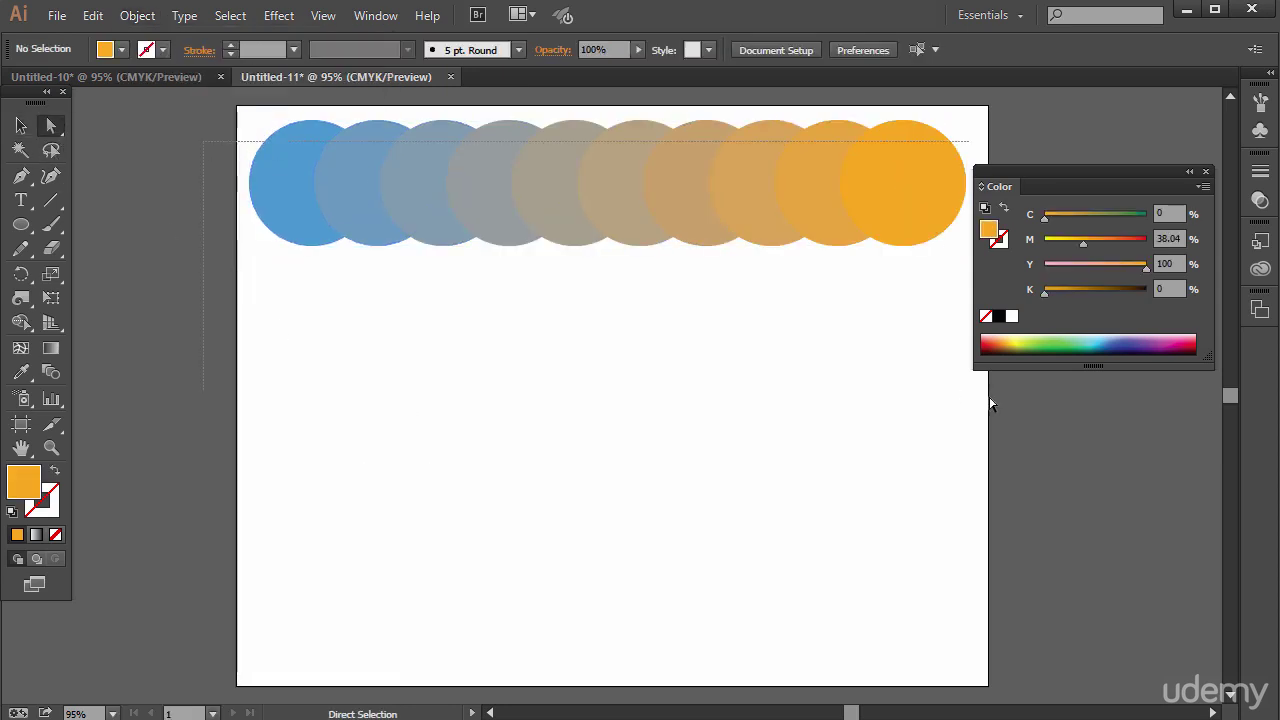
{"action": "left_click_drag", "start_coordinate": [990, 100], "coordinate": [240, 150]}
{"action": "left_click", "coordinate": [136, 16]}
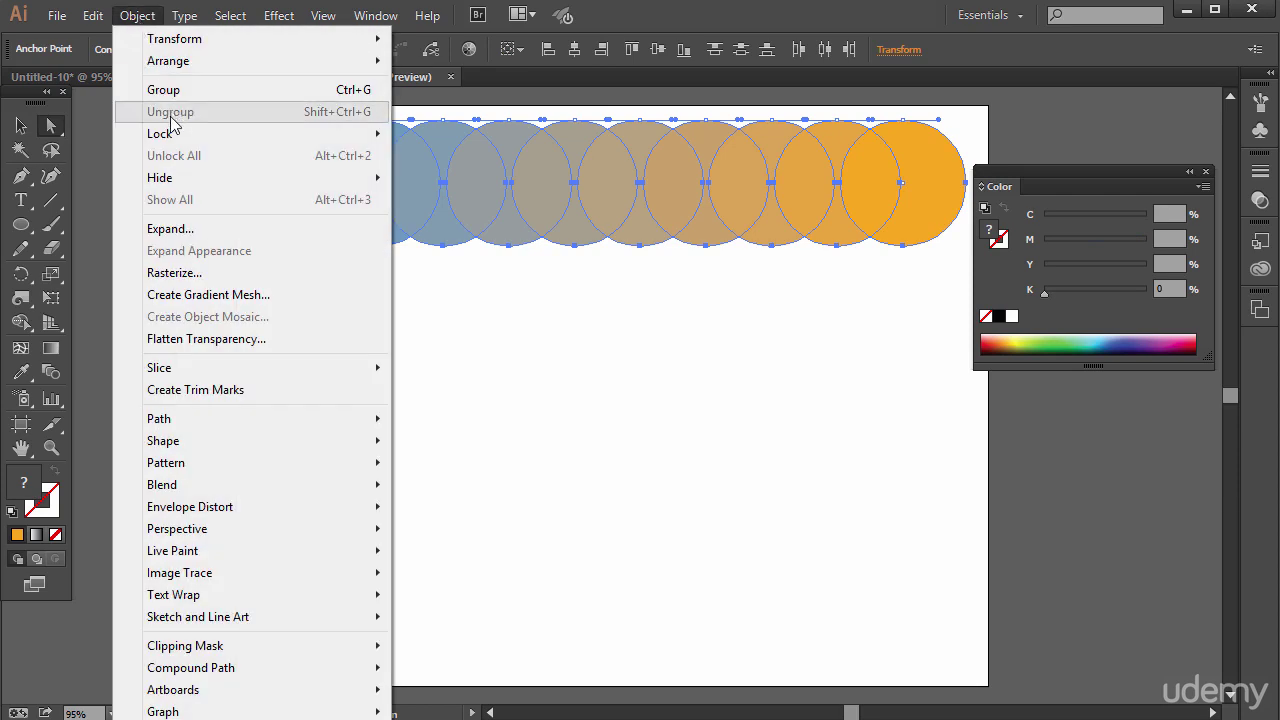
{"action": "left_click", "coordinate": [23, 127]}
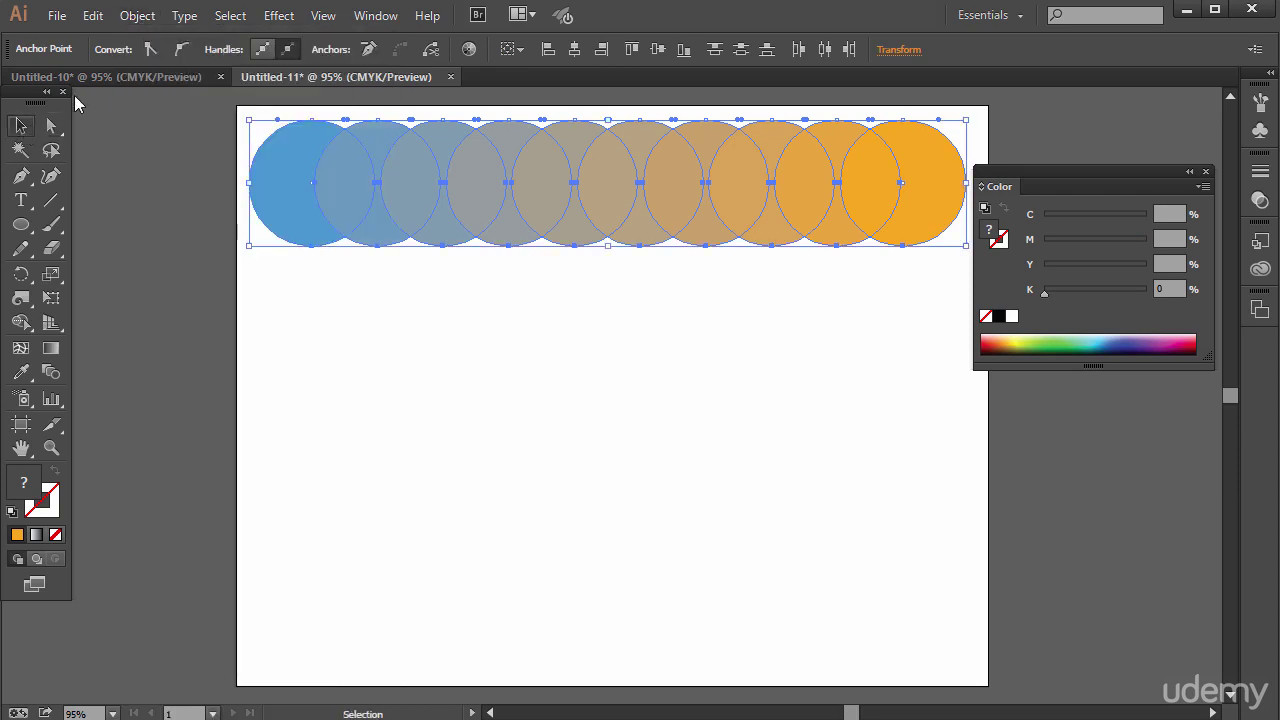
{"action": "left_click", "coordinate": [137, 16]}
Select the whole expanded row of circles, ungroup it, and clear the selection
{"action": "left_click_drag", "start_coordinate": [242, 342], "coordinate": [1012, 130]}
{"action": "left_click", "coordinate": [137, 16]}
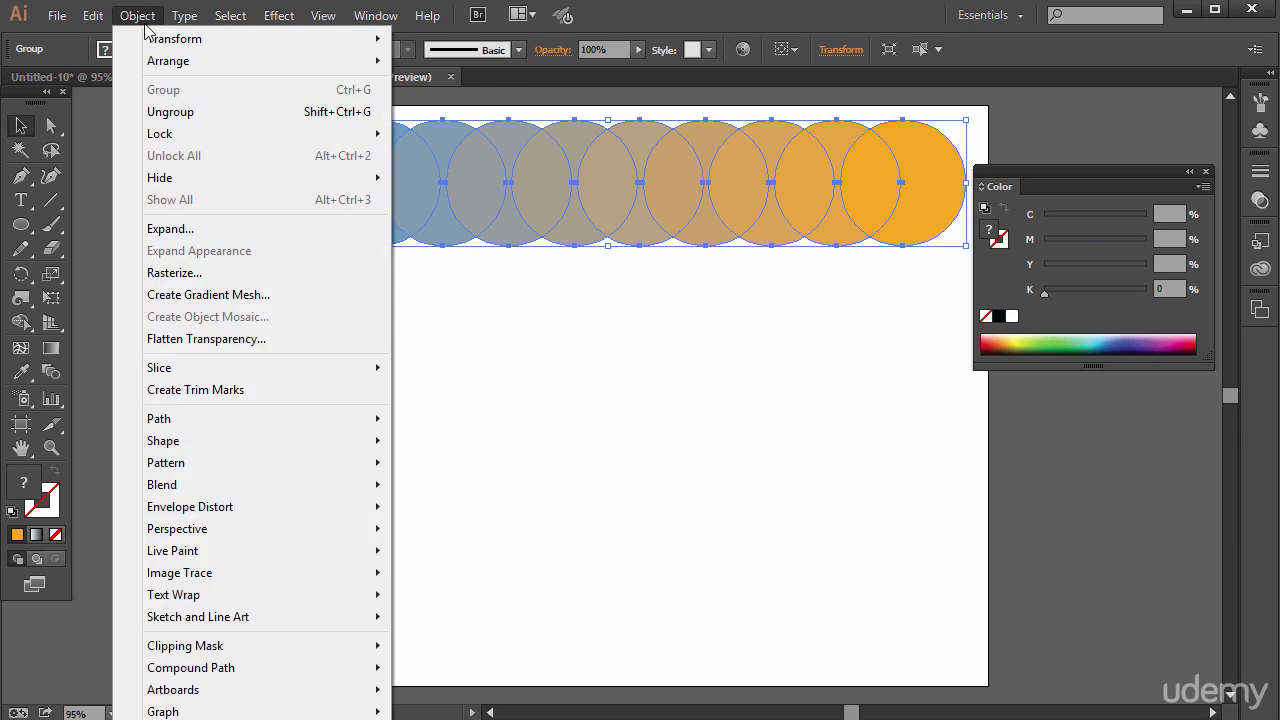
{"action": "left_click", "coordinate": [189, 111]}
{"action": "left_click", "coordinate": [487, 455]}
Move the second, third and fourth circles of the row into a column below the blue circle
{"action": "left_click_drag", "start_coordinate": [379, 173], "coordinate": [292, 305]}
{"action": "left_click_drag", "start_coordinate": [417, 163], "coordinate": [283, 431]}
{"action": "left_click_drag", "start_coordinate": [469, 181], "coordinate": [286, 591]}
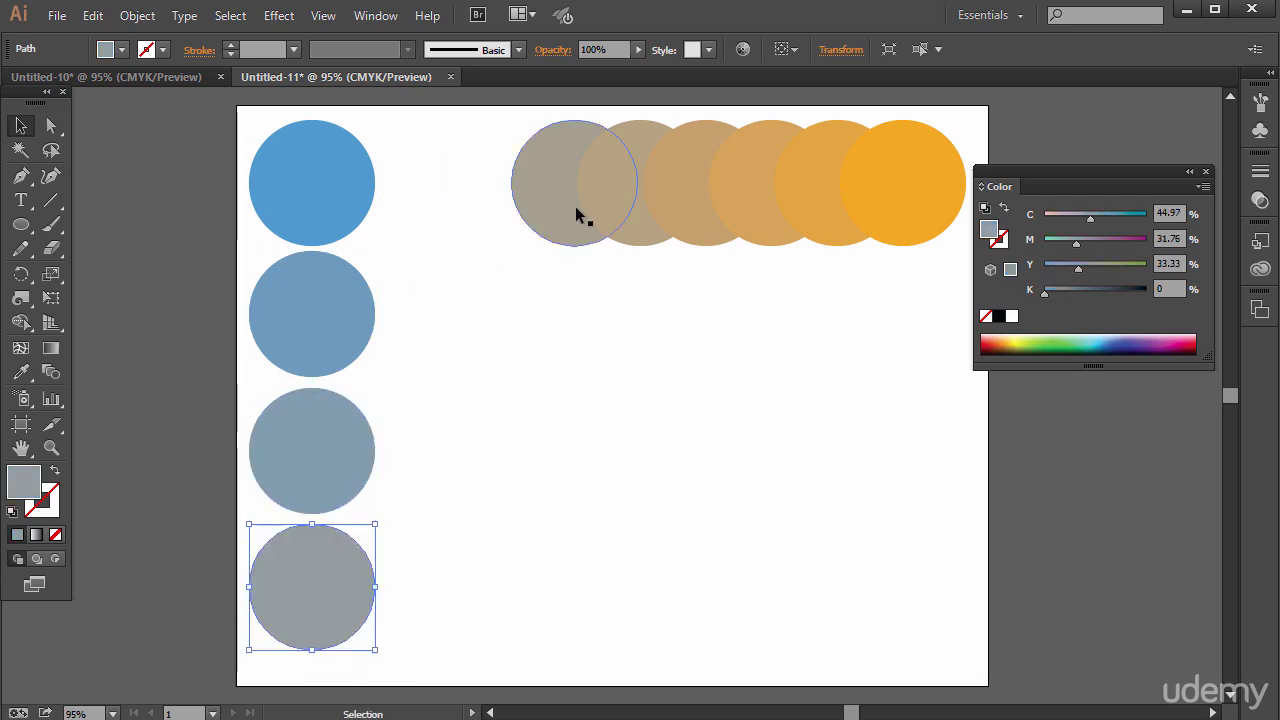
Arrange the next four circles in a second column and place the last two orange circles side by side along the top
{"action": "left_click_drag", "start_coordinate": [577, 208], "coordinate": [463, 191]}
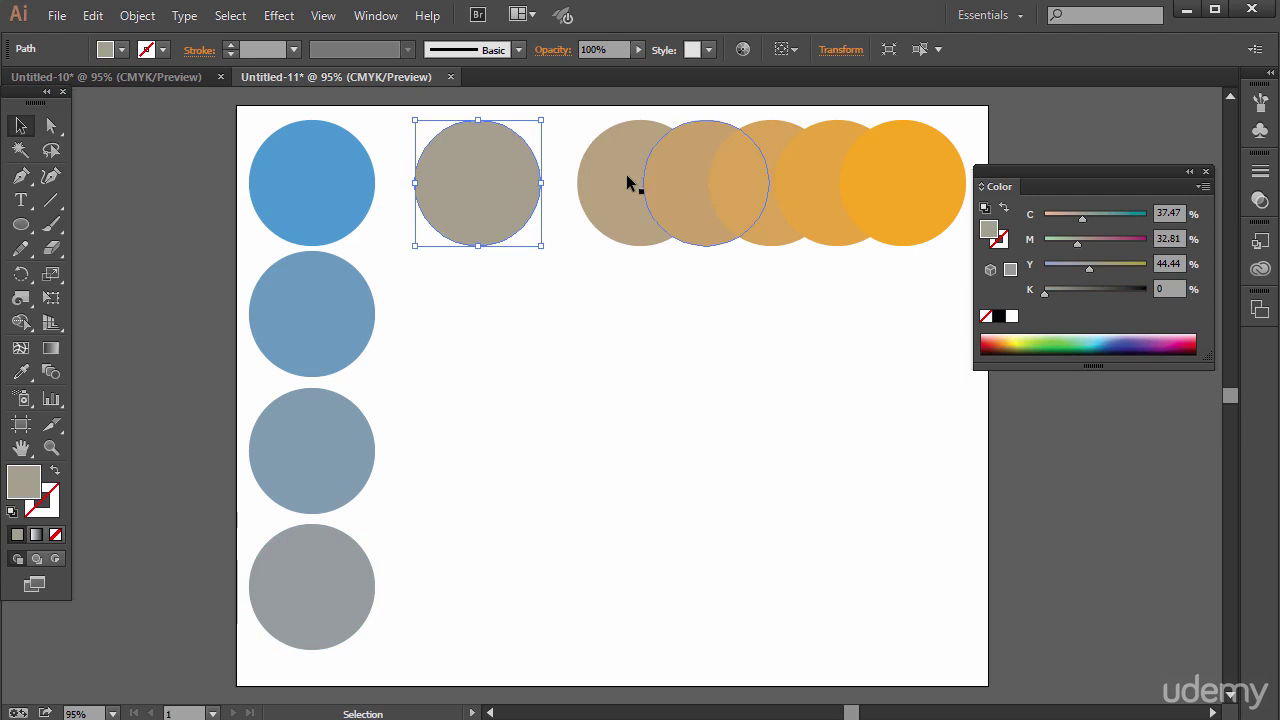
{"action": "left_click_drag", "start_coordinate": [628, 180], "coordinate": [457, 314]}
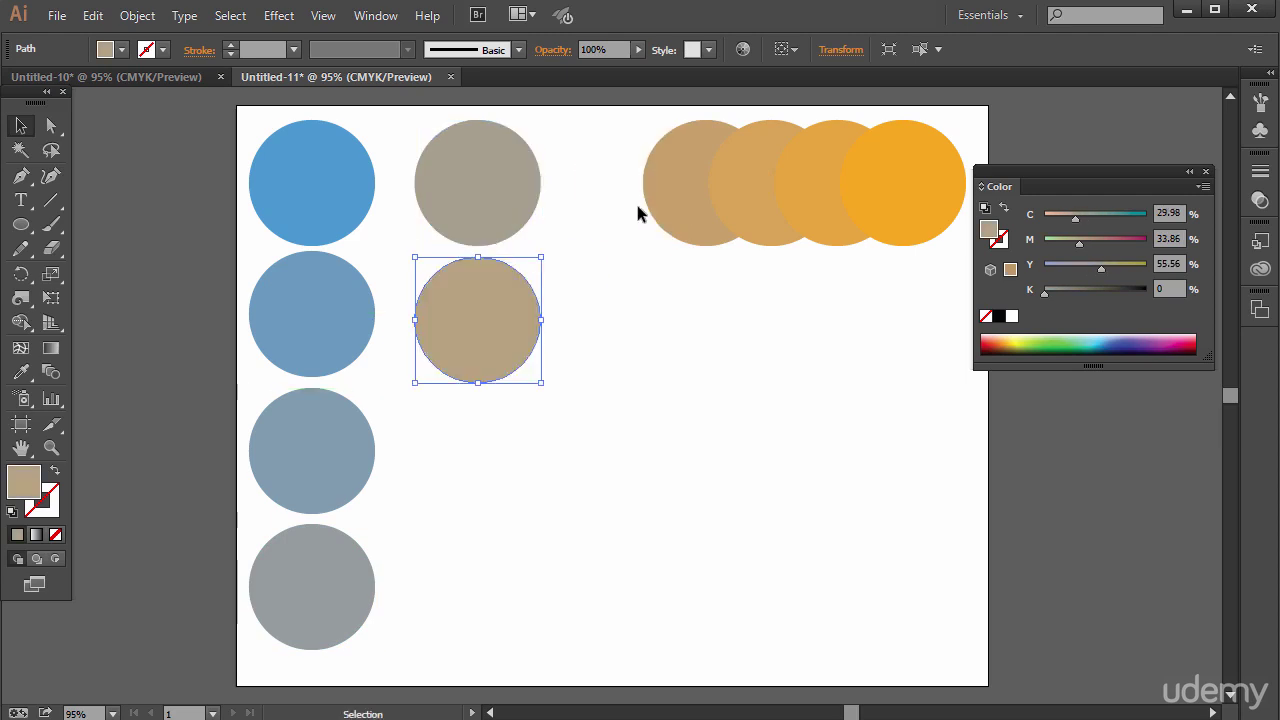
{"action": "left_click_drag", "start_coordinate": [676, 208], "coordinate": [628, 275]}
{"action": "left_click_drag", "start_coordinate": [510, 440], "coordinate": [444, 461]}
{"action": "left_click_drag", "start_coordinate": [778, 220], "coordinate": [452, 590]}
{"action": "left_click_drag", "start_coordinate": [817, 186], "coordinate": [629, 183]}
{"action": "left_click_drag", "start_coordinate": [886, 184], "coordinate": [767, 182]}
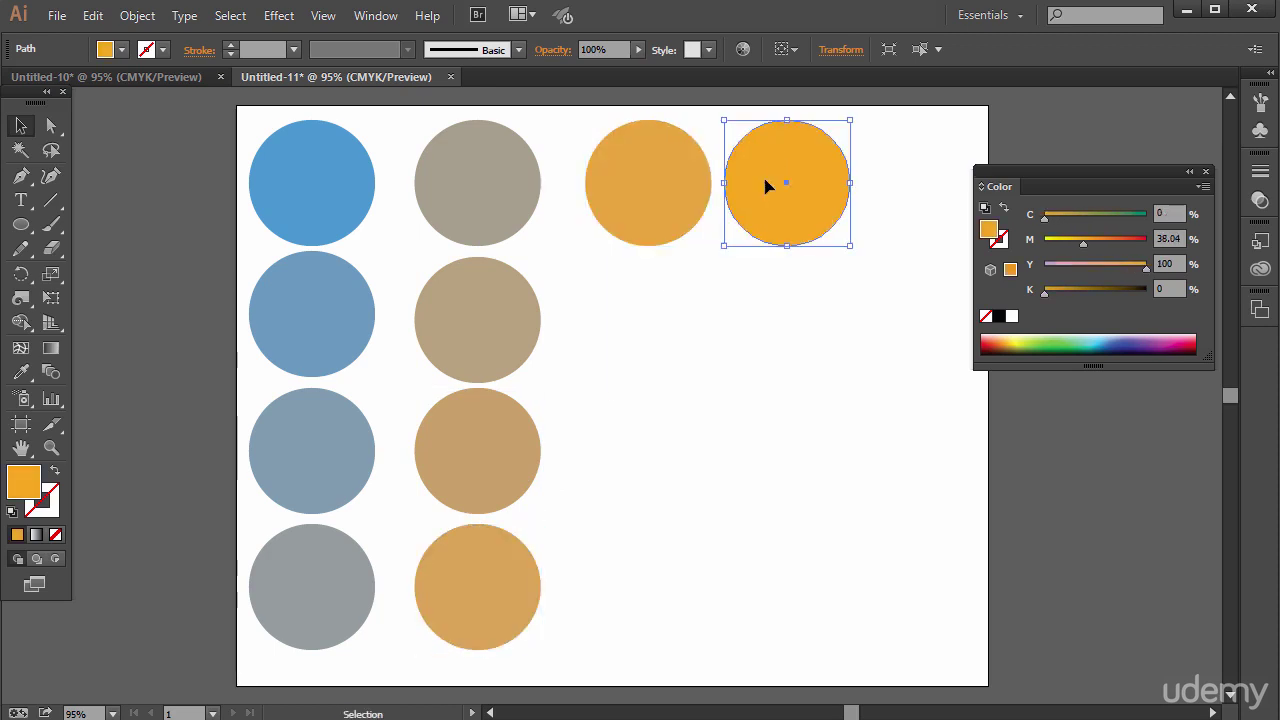
Select all the circles and distort the two upper orange circles and the adjacent gray circle's edge with the Twirl tool
{"action": "left_click_drag", "start_coordinate": [655, 502], "coordinate": [868, 664]}
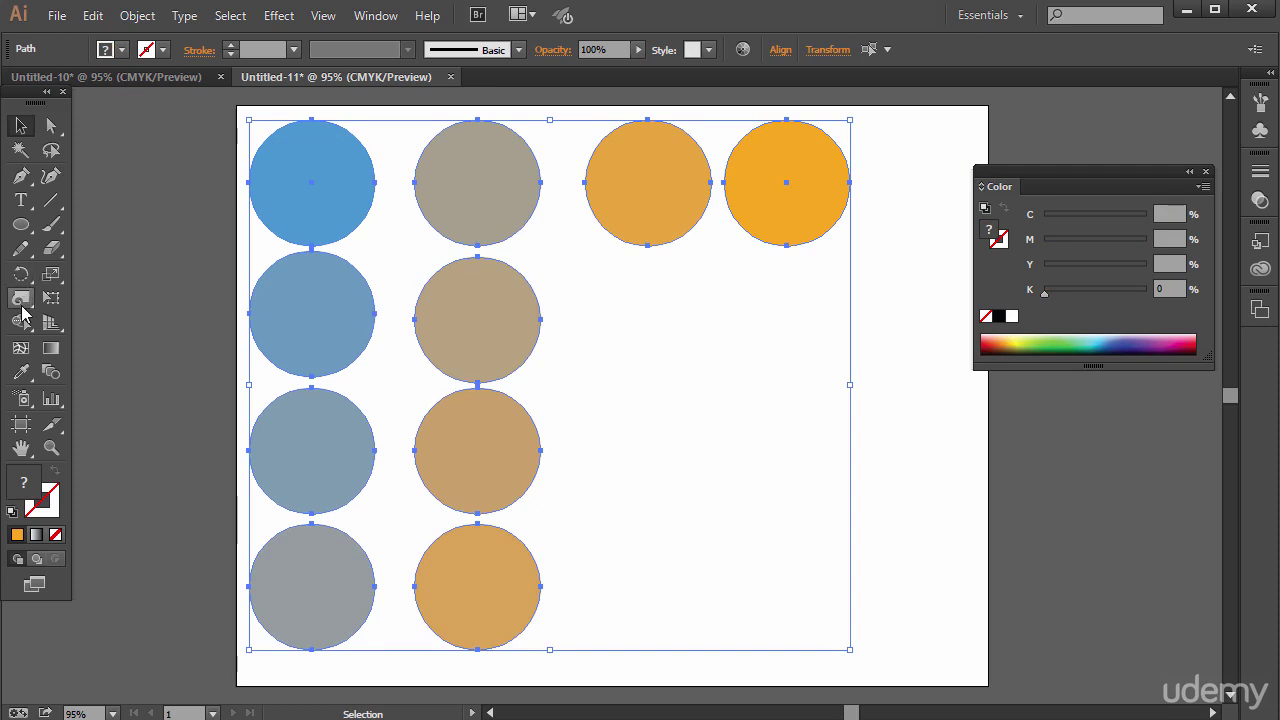
{"action": "left_click_drag", "start_coordinate": [20, 298], "coordinate": [108, 322]}
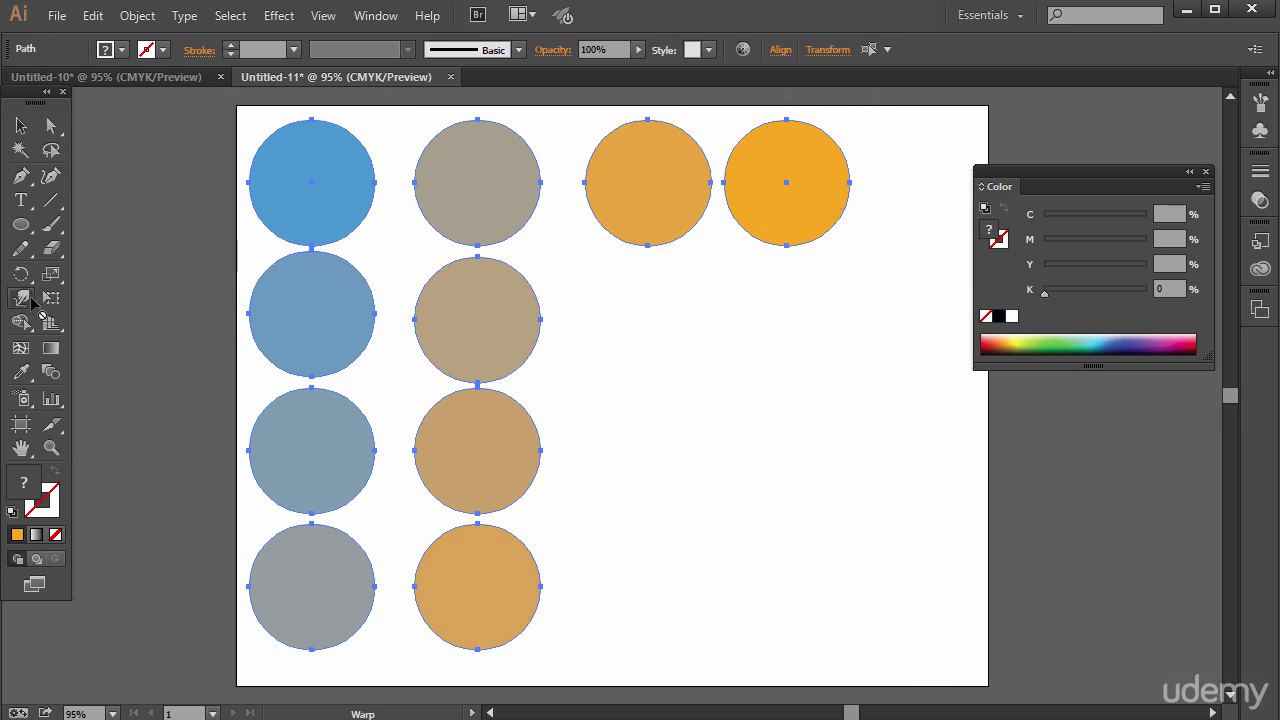
{"action": "mouse_move", "coordinate": [8, 298]}
{"action": "left_mouse_down"}
{"action": "mouse_move", "coordinate": [20, 294]}
{"action": "mouse_move", "coordinate": [123, 480]}
{"action": "mouse_move", "coordinate": [110, 348]}
{"action": "left_mouse_up"}
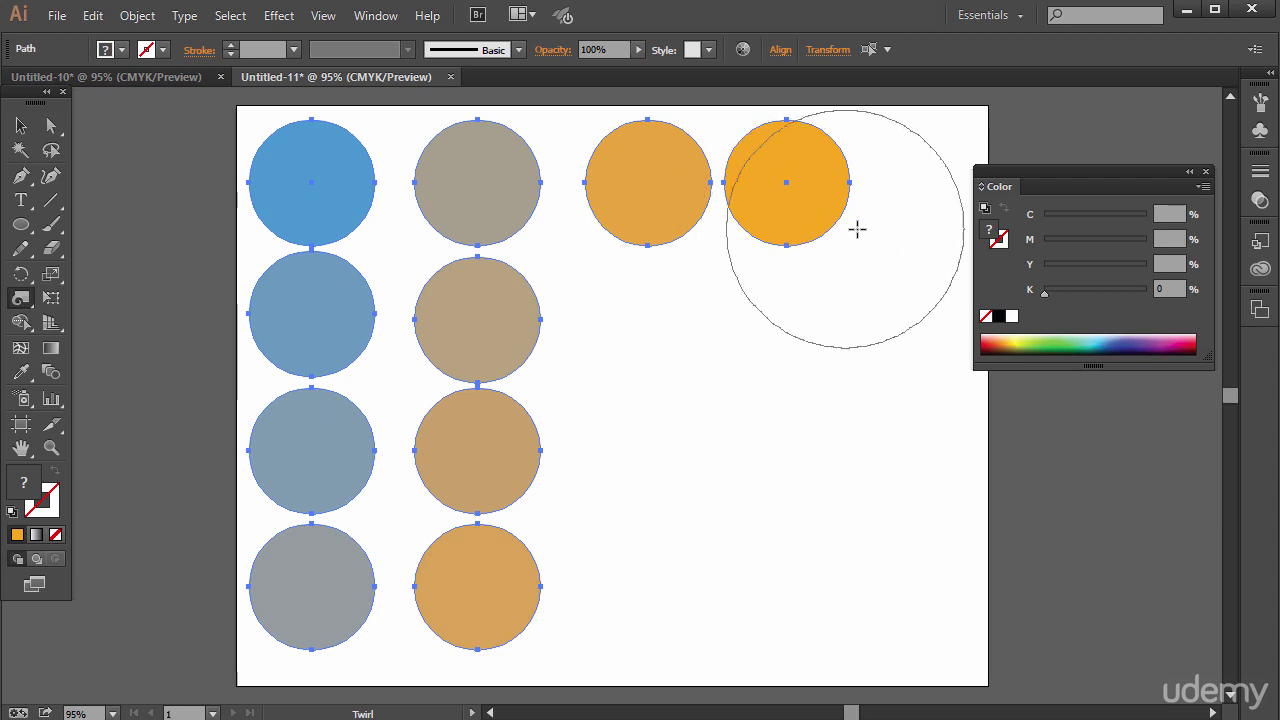
{"action": "left_click_drag", "start_coordinate": [835, 213], "coordinate": [837, 211]}
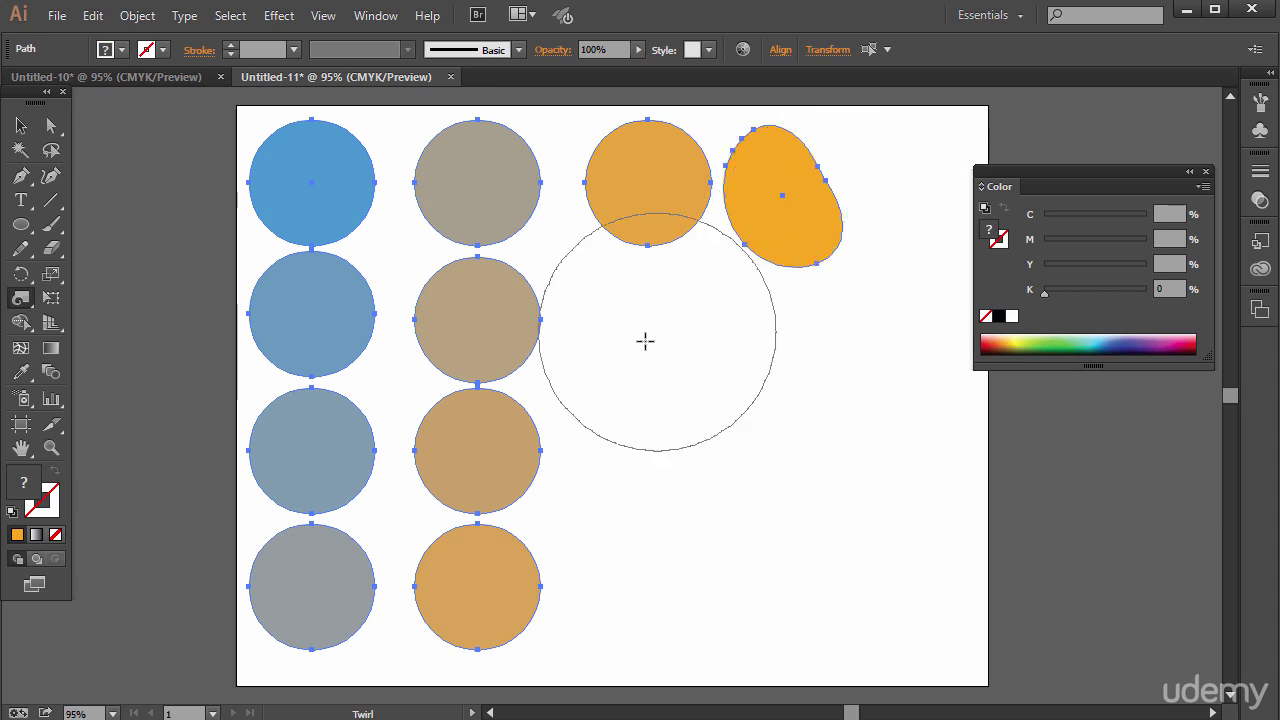
{"action": "mouse_move", "coordinate": [647, 214]}
{"action": "left_mouse_down"}
{"action": "mouse_move", "coordinate": [746, 363]}
{"action": "mouse_move", "coordinate": [720, 240]}
{"action": "mouse_move", "coordinate": [617, 209]}
{"action": "mouse_move", "coordinate": [124, 330]}
{"action": "left_mouse_up"}
{"action": "double_click", "coordinate": [22, 298]}
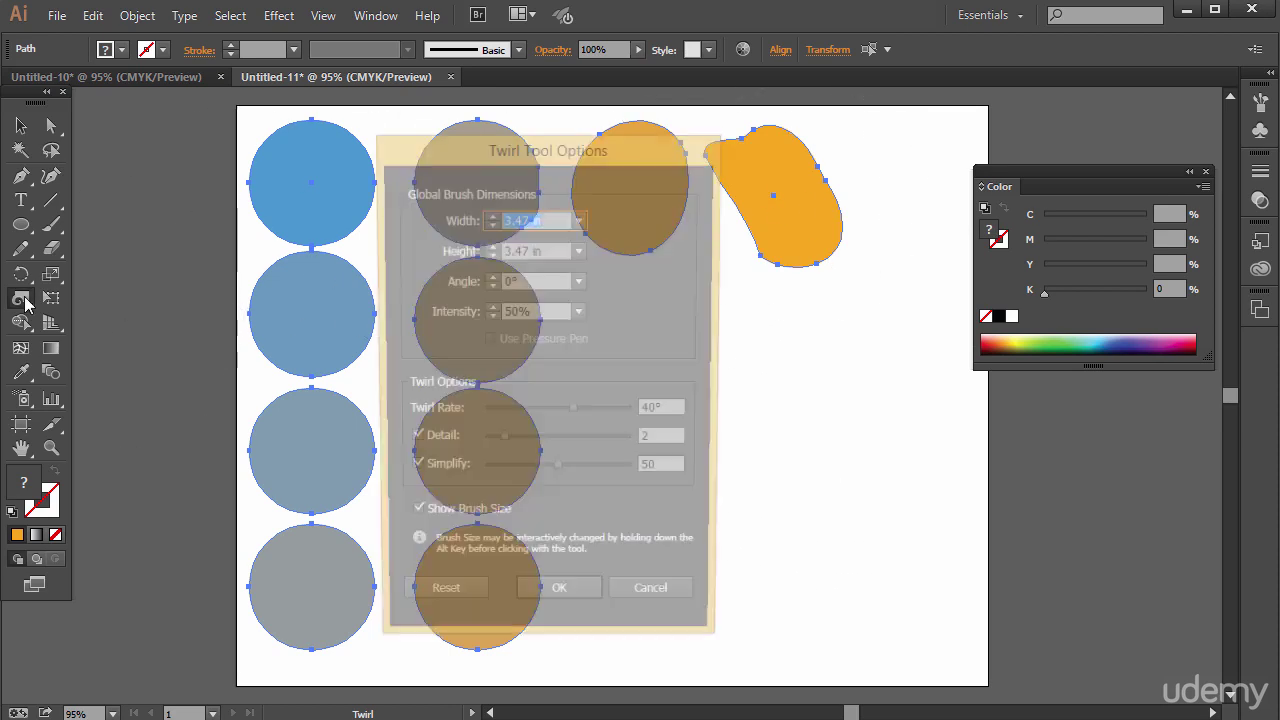
{"action": "left_click", "coordinate": [630, 604]}
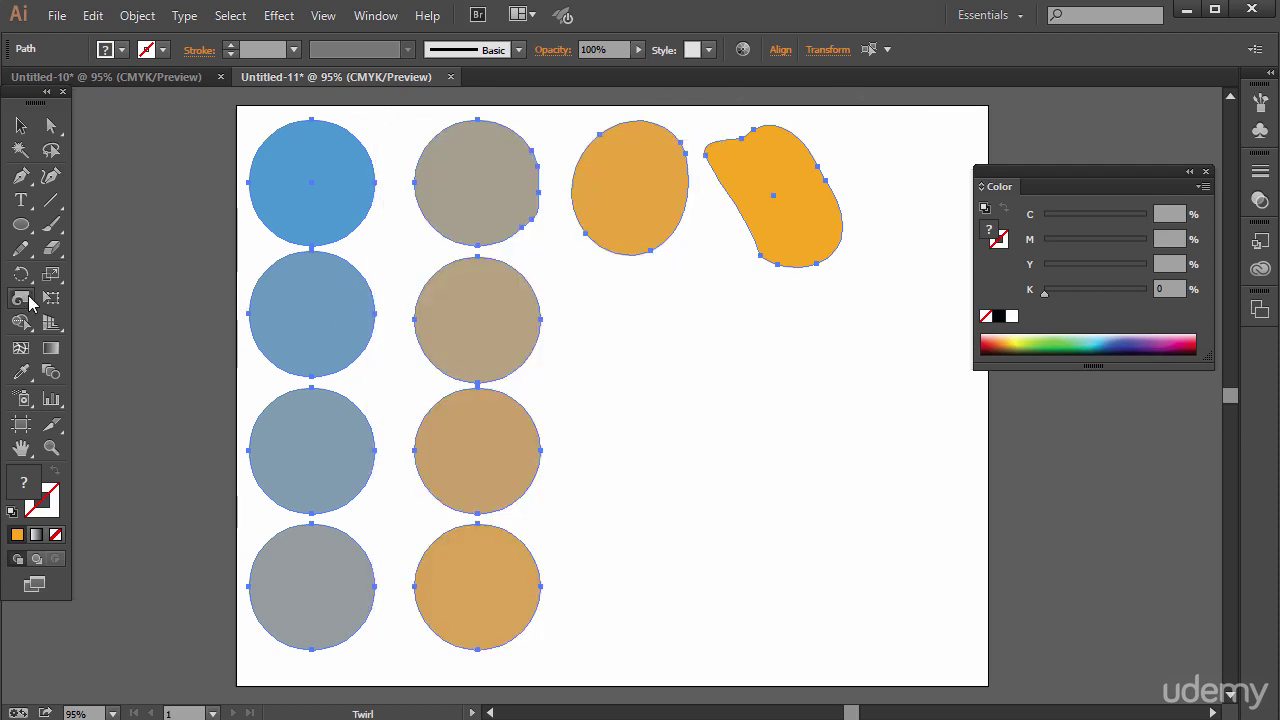
Switch to the Pucker tool and set its brush width and height to 100 pt
{"action": "left_click_drag", "start_coordinate": [24, 303], "coordinate": [82, 370]}
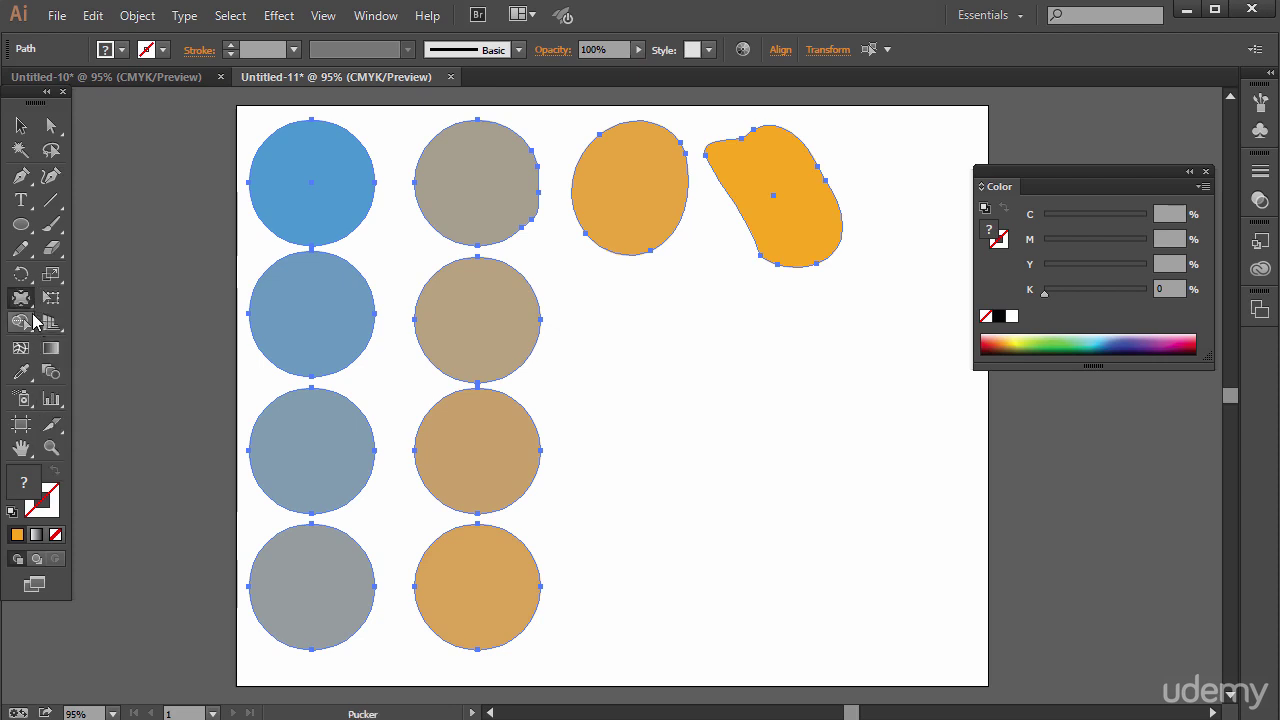
{"action": "double_click", "coordinate": [26, 302]}
{"action": "left_click", "coordinate": [673, 201]}
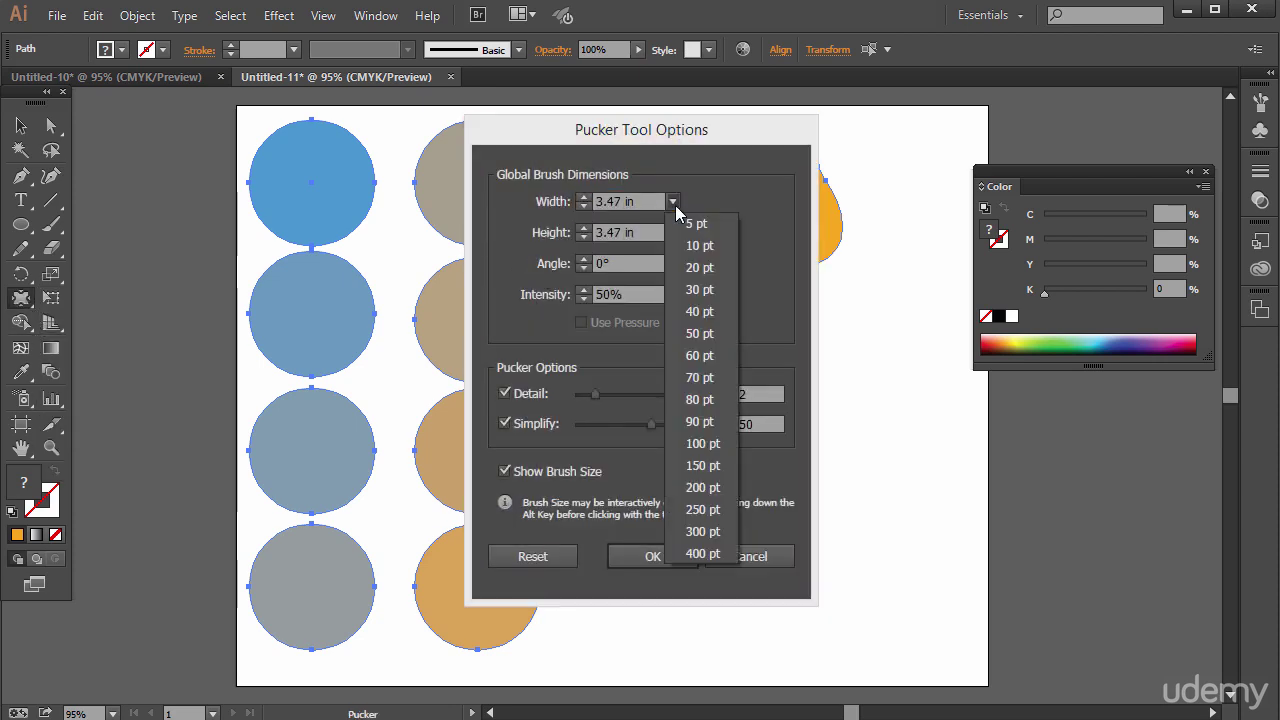
{"action": "left_click", "coordinate": [708, 445]}
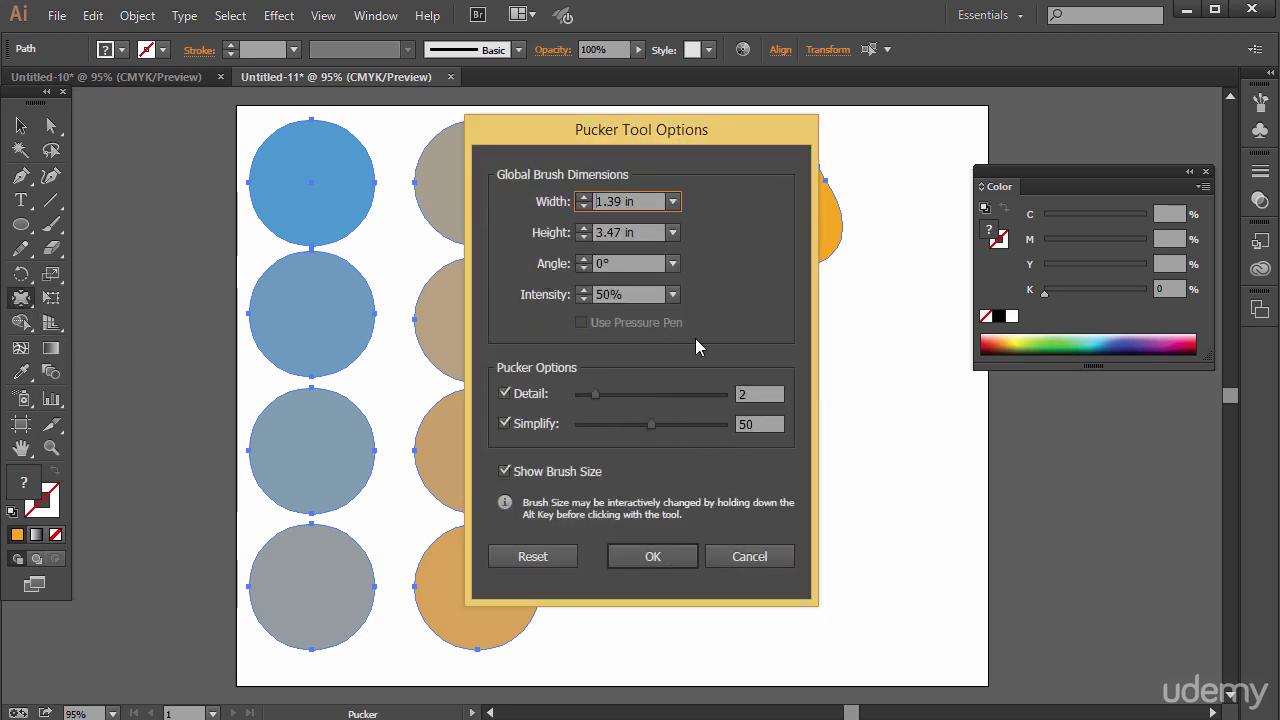
{"action": "left_click", "coordinate": [671, 233]}
{"action": "left_click", "coordinate": [708, 476]}
{"action": "left_click", "coordinate": [652, 556]}
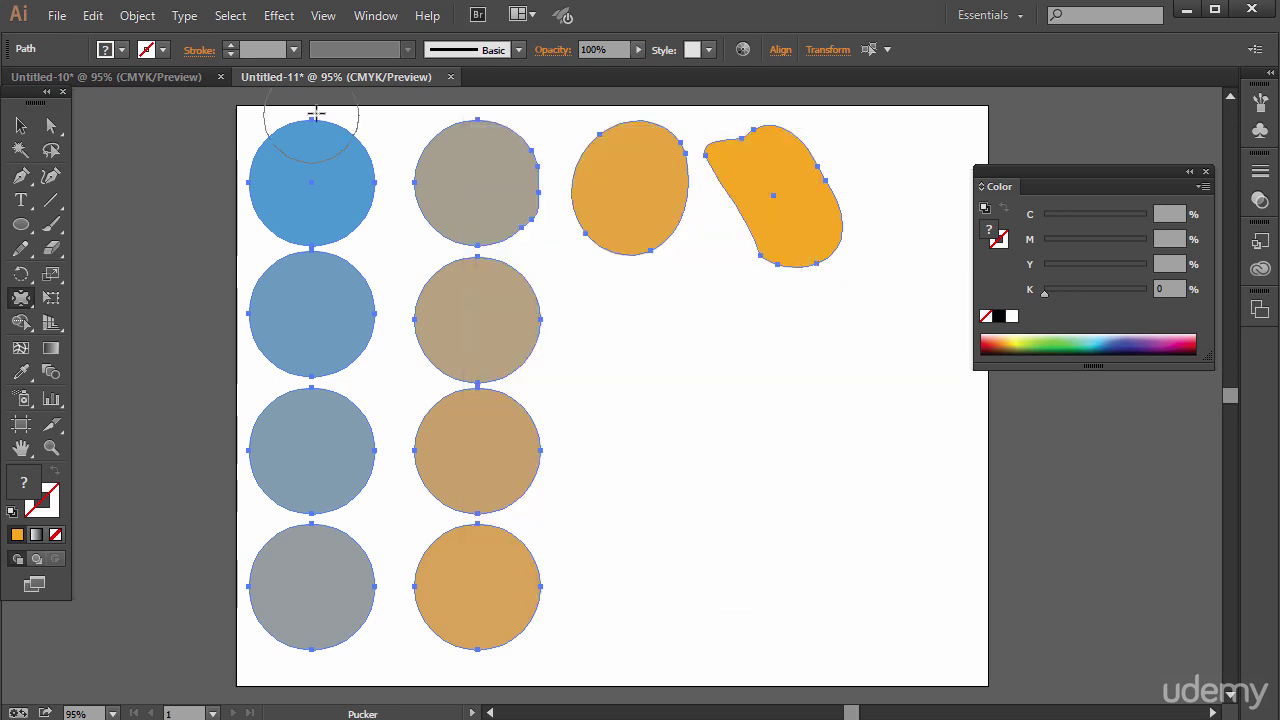
Pucker the top blue circle of the first column inward and swell the second circle with the Bloat tool
{"action": "left_click_drag", "start_coordinate": [331, 161], "coordinate": [331, 161]}
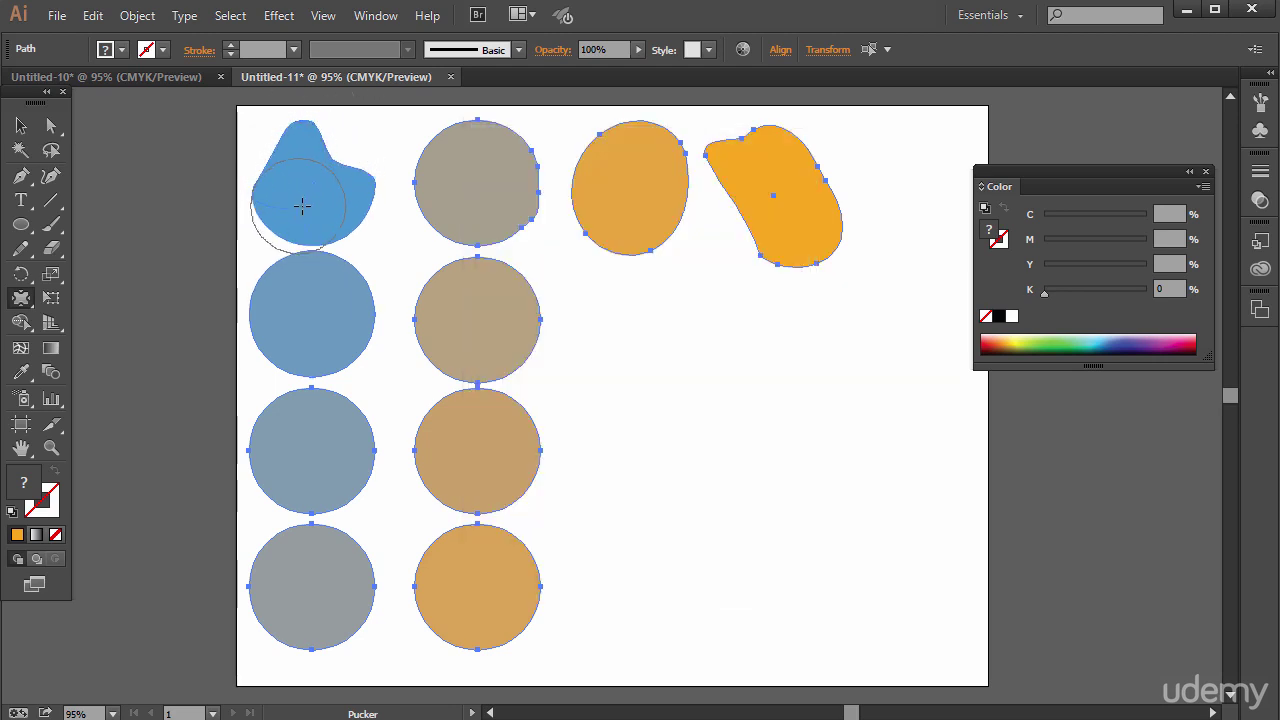
{"action": "mouse_move", "coordinate": [302, 206]}
{"action": "left_mouse_down"}
{"action": "mouse_move", "coordinate": [334, 194]}
{"action": "mouse_move", "coordinate": [382, 252]}
{"action": "left_mouse_up"}
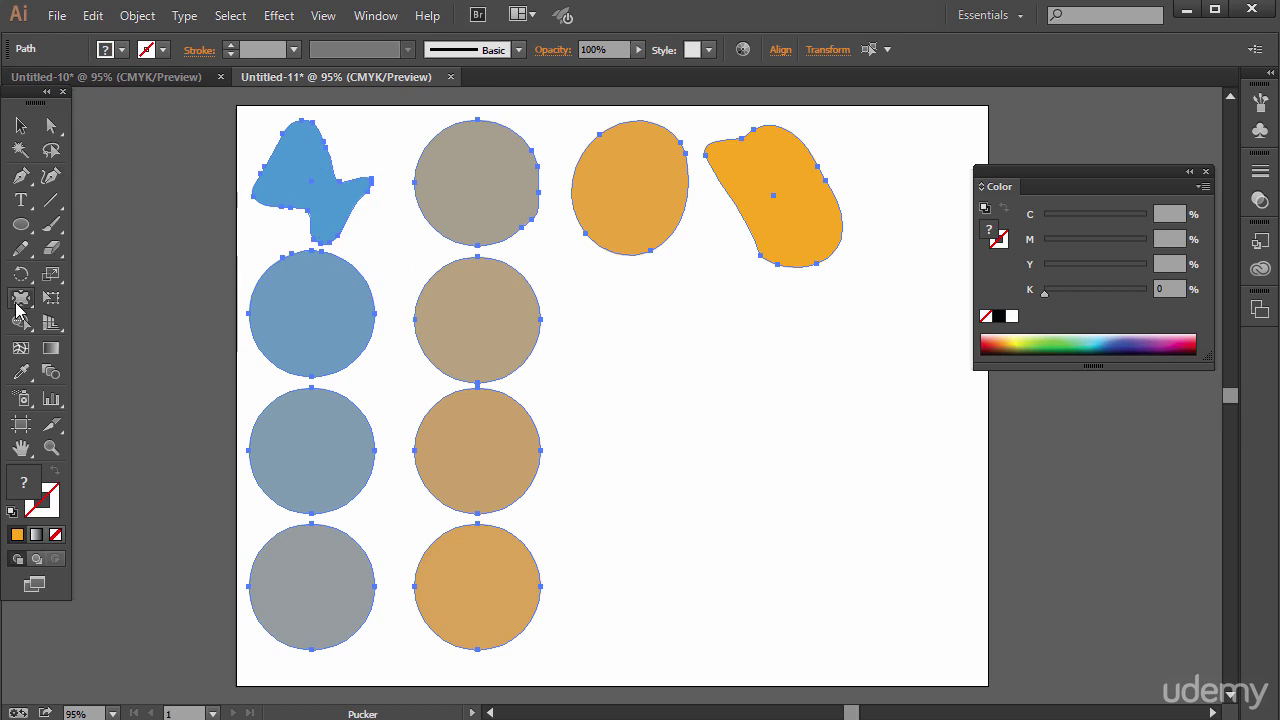
{"action": "left_click_drag", "start_coordinate": [17, 310], "coordinate": [95, 394]}
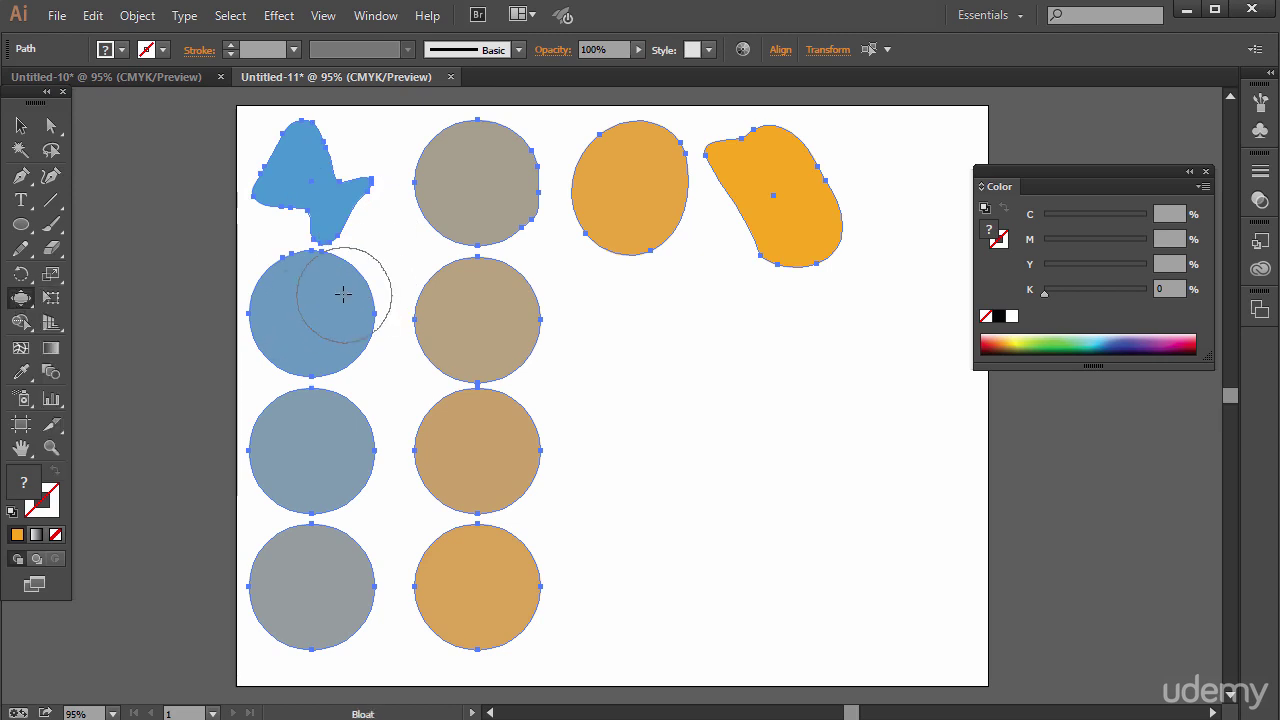
{"action": "mouse_move", "coordinate": [343, 293]}
{"action": "left_mouse_down"}
{"action": "mouse_move", "coordinate": [257, 329]}
{"action": "mouse_move", "coordinate": [255, 308]}
{"action": "mouse_move", "coordinate": [283, 297]}
{"action": "mouse_move", "coordinate": [291, 339]}
{"action": "mouse_move", "coordinate": [339, 337]}
{"action": "left_mouse_up"}
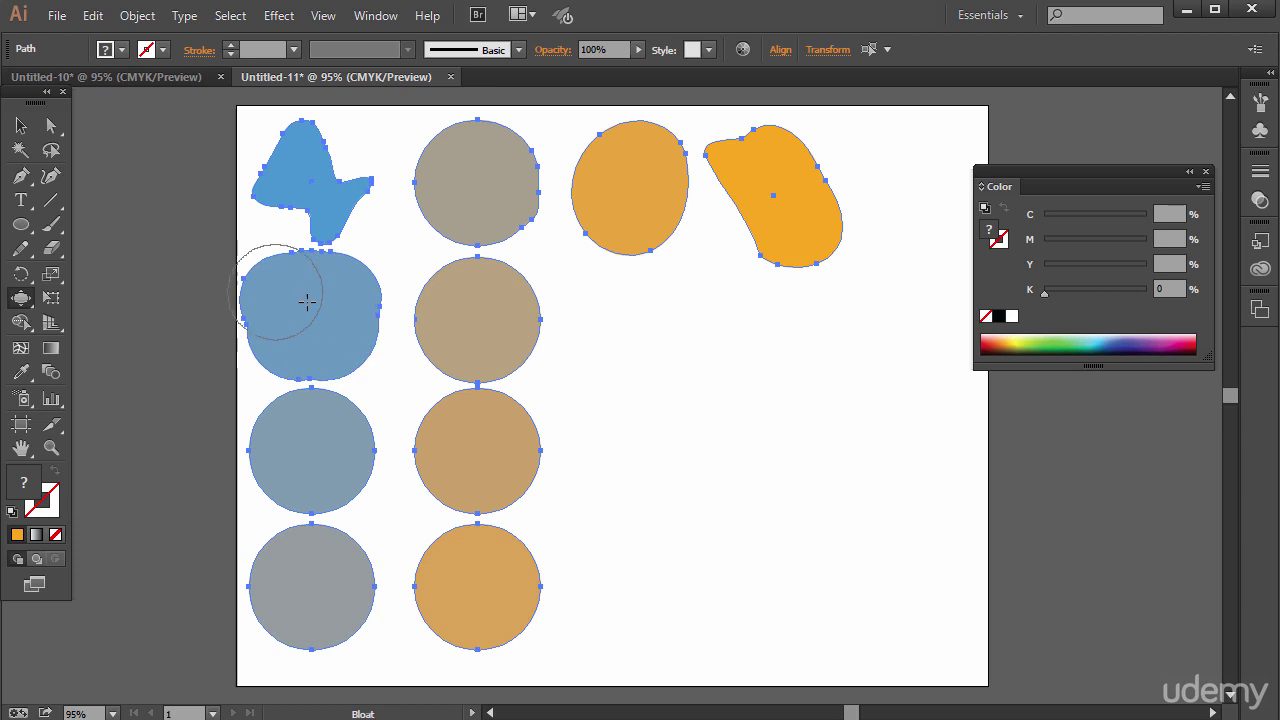
Distort the third circle of the first column with the Scallop tool and the fourth with the Crystallize tool
{"action": "left_click_drag", "start_coordinate": [22, 305], "coordinate": [90, 425]}
{"action": "mouse_move", "coordinate": [280, 438]}
{"action": "left_mouse_down"}
{"action": "mouse_move", "coordinate": [280, 451]}
{"action": "mouse_move", "coordinate": [329, 474]}
{"action": "mouse_move", "coordinate": [289, 437]}
{"action": "mouse_move", "coordinate": [358, 452]}
{"action": "left_mouse_up"}
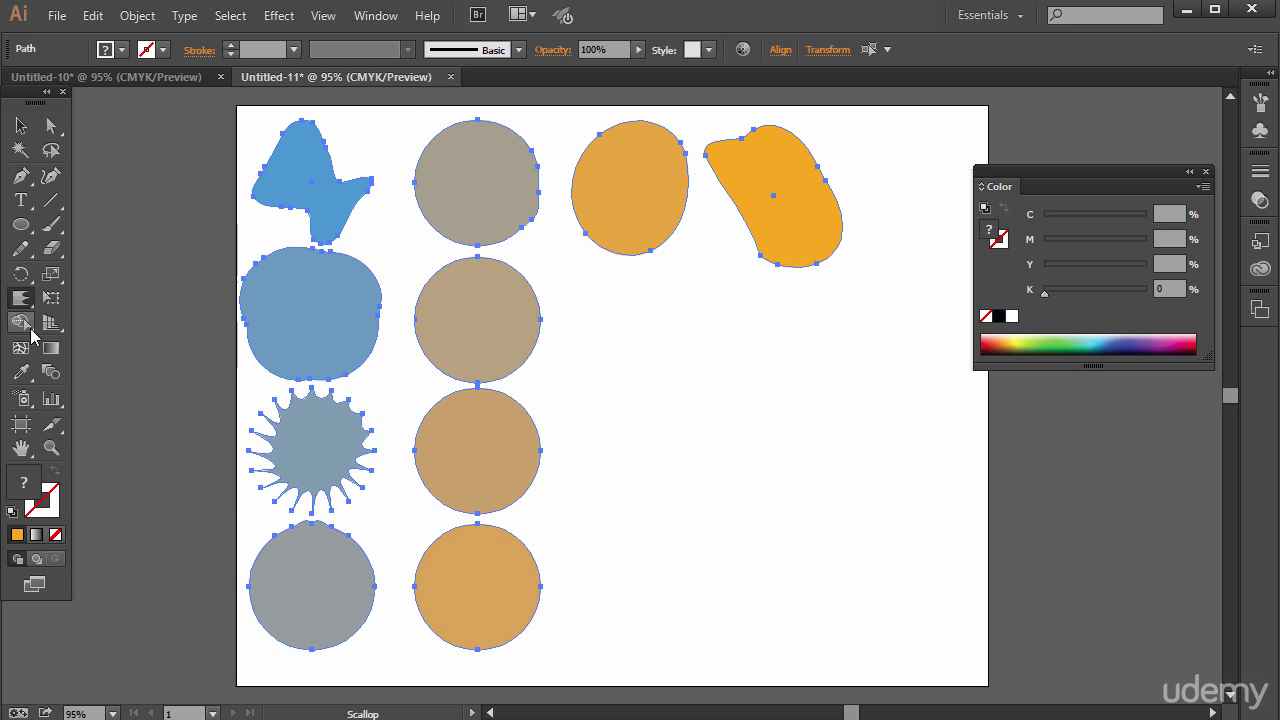
{"action": "left_click_drag", "start_coordinate": [22, 309], "coordinate": [97, 445]}
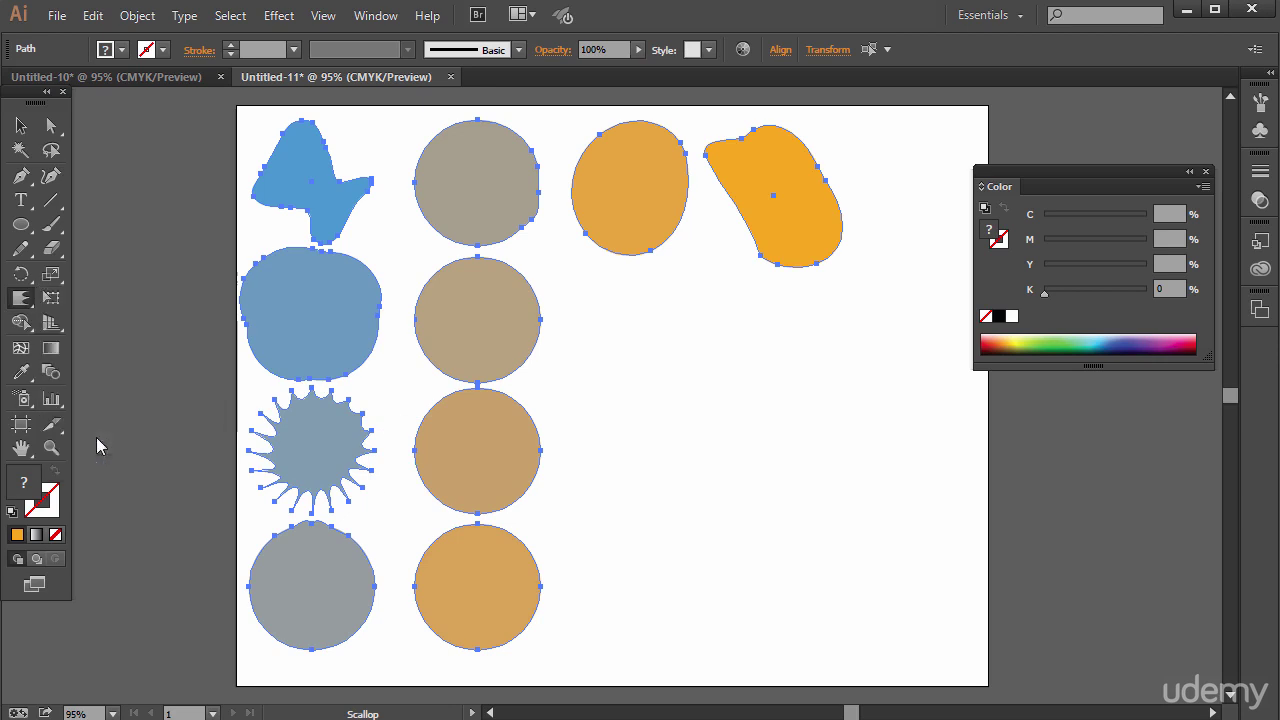
{"action": "mouse_move", "coordinate": [303, 580]}
{"action": "left_mouse_down"}
{"action": "mouse_move", "coordinate": [277, 583]}
{"action": "mouse_move", "coordinate": [329, 600]}
{"action": "mouse_move", "coordinate": [320, 563]}
{"action": "mouse_move", "coordinate": [289, 610]}
{"action": "left_mouse_up"}
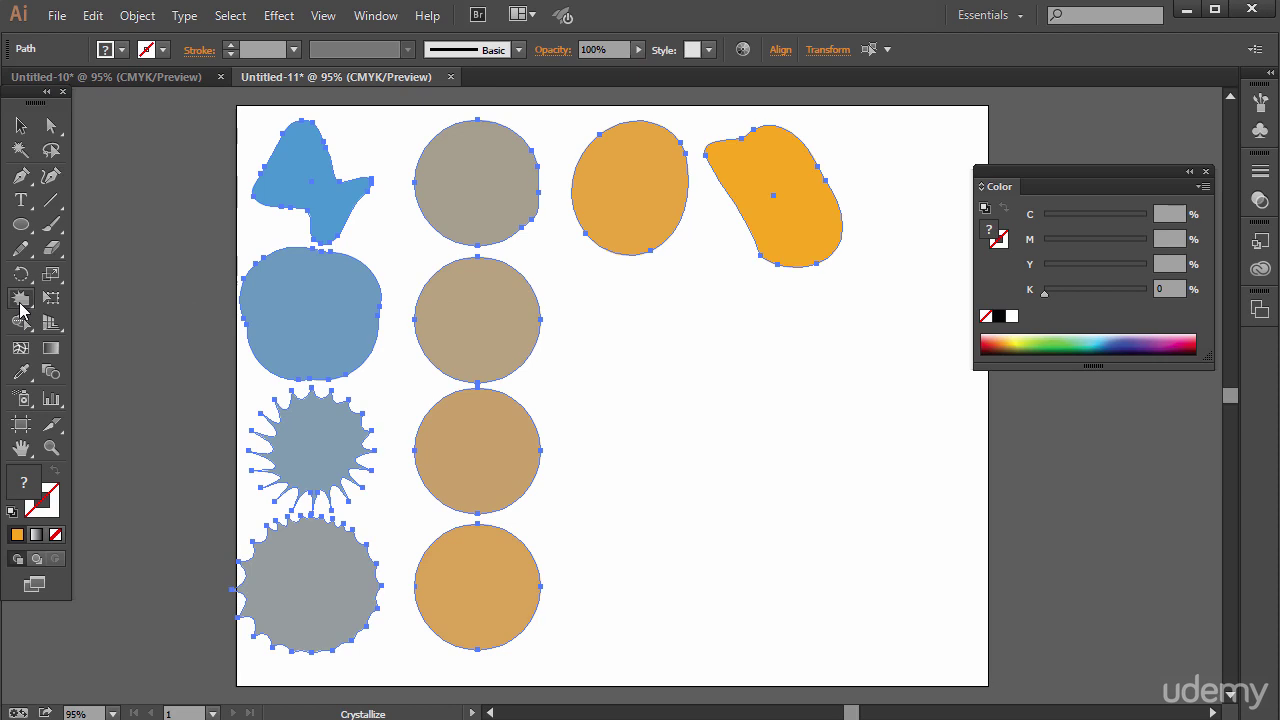
Distort the third circle of the second column with the Wrinkle tool and the two circles above it with the Twirl tool
{"action": "mouse_move", "coordinate": [22, 298]}
{"action": "left_mouse_down"}
{"action": "mouse_move", "coordinate": [80, 298]}
{"action": "mouse_move", "coordinate": [104, 428]}
{"action": "mouse_move", "coordinate": [87, 466]}
{"action": "left_mouse_up"}
{"action": "mouse_move", "coordinate": [529, 451]}
{"action": "left_mouse_down"}
{"action": "mouse_move", "coordinate": [513, 488]}
{"action": "mouse_move", "coordinate": [441, 485]}
{"action": "mouse_move", "coordinate": [428, 447]}
{"action": "mouse_move", "coordinate": [470, 438]}
{"action": "left_mouse_up"}
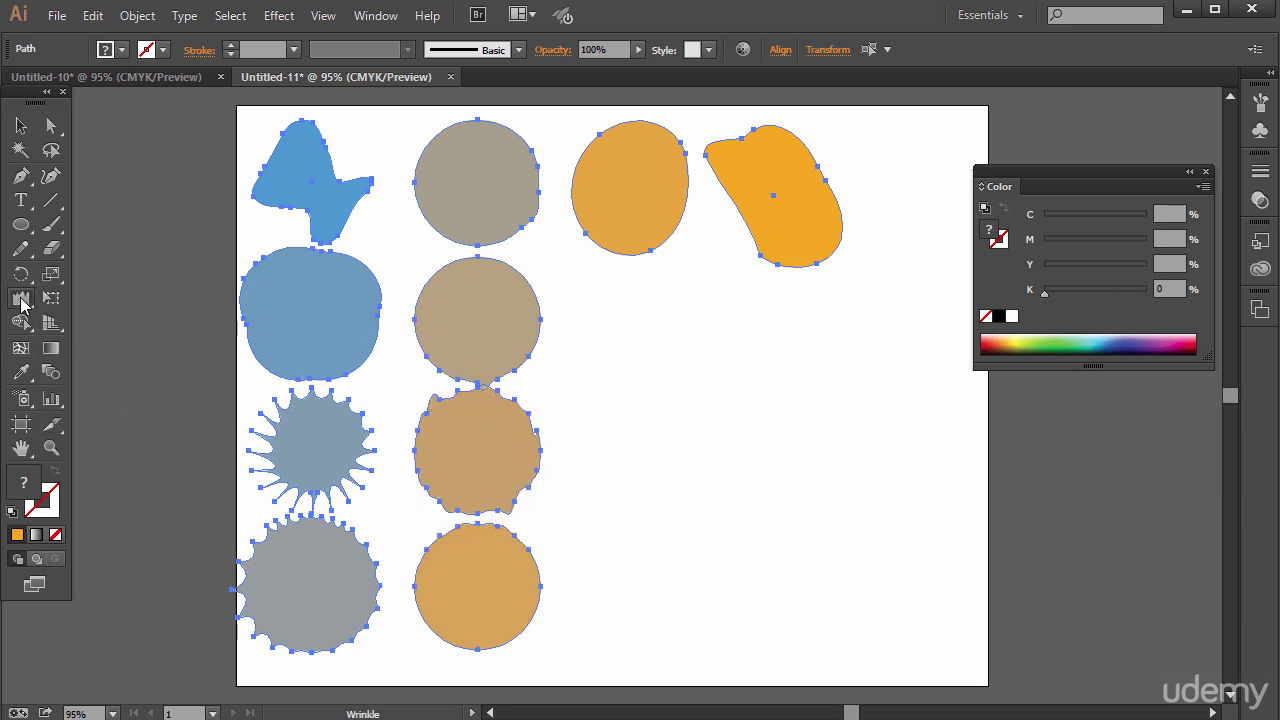
{"action": "mouse_move", "coordinate": [22, 298]}
{"action": "left_mouse_down"}
{"action": "mouse_move", "coordinate": [120, 322]}
{"action": "mouse_move", "coordinate": [157, 430]}
{"action": "mouse_move", "coordinate": [143, 350]}
{"action": "left_mouse_up"}
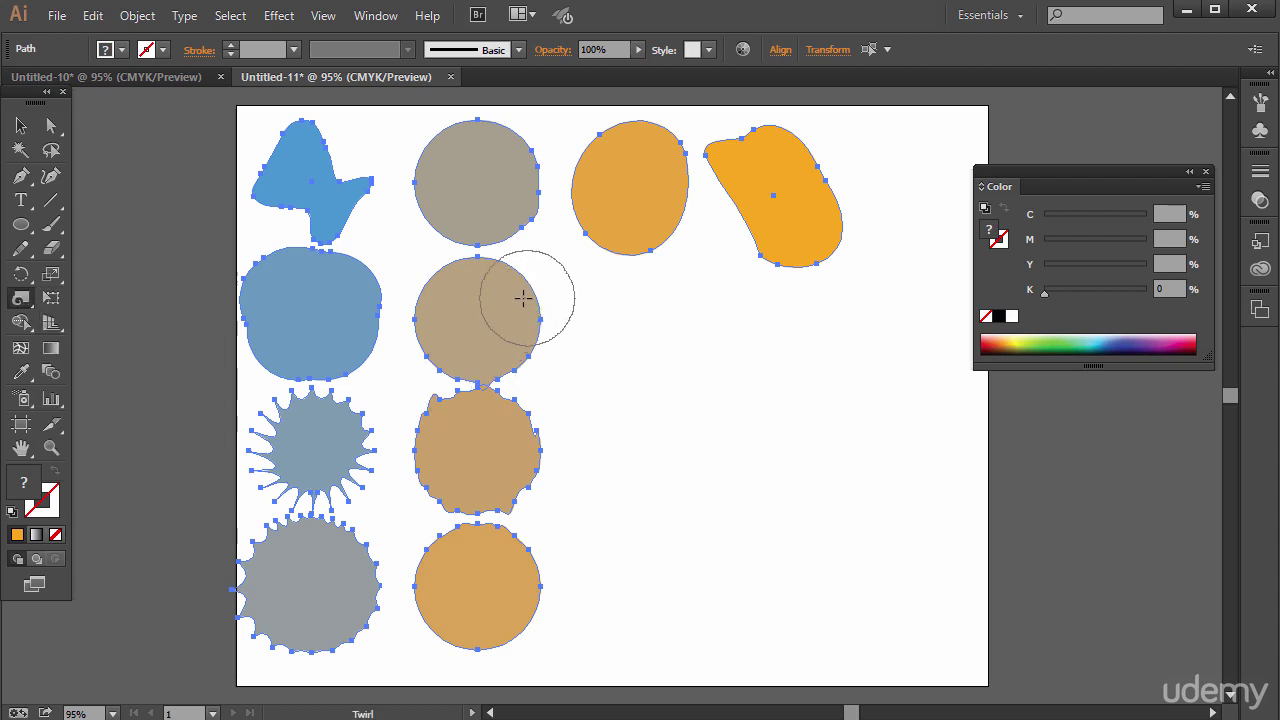
{"action": "mouse_move", "coordinate": [503, 289]}
{"action": "left_mouse_down"}
{"action": "mouse_move", "coordinate": [455, 317]}
{"action": "mouse_move", "coordinate": [480, 336]}
{"action": "mouse_move", "coordinate": [460, 346]}
{"action": "mouse_move", "coordinate": [508, 342]}
{"action": "mouse_move", "coordinate": [468, 325]}
{"action": "left_mouse_up"}
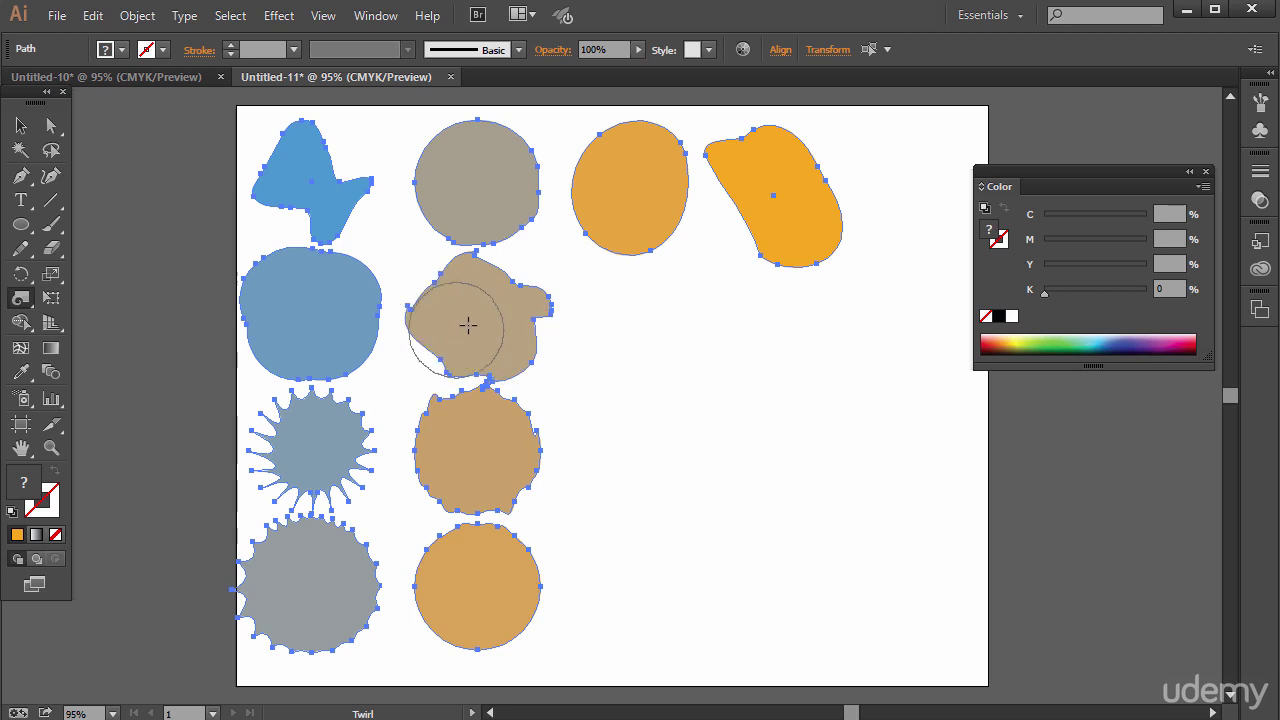
{"action": "mouse_move", "coordinate": [526, 120]}
{"action": "left_mouse_down"}
{"action": "mouse_move", "coordinate": [411, 129]}
{"action": "mouse_move", "coordinate": [409, 226]}
{"action": "mouse_move", "coordinate": [535, 229]}
{"action": "left_mouse_up"}
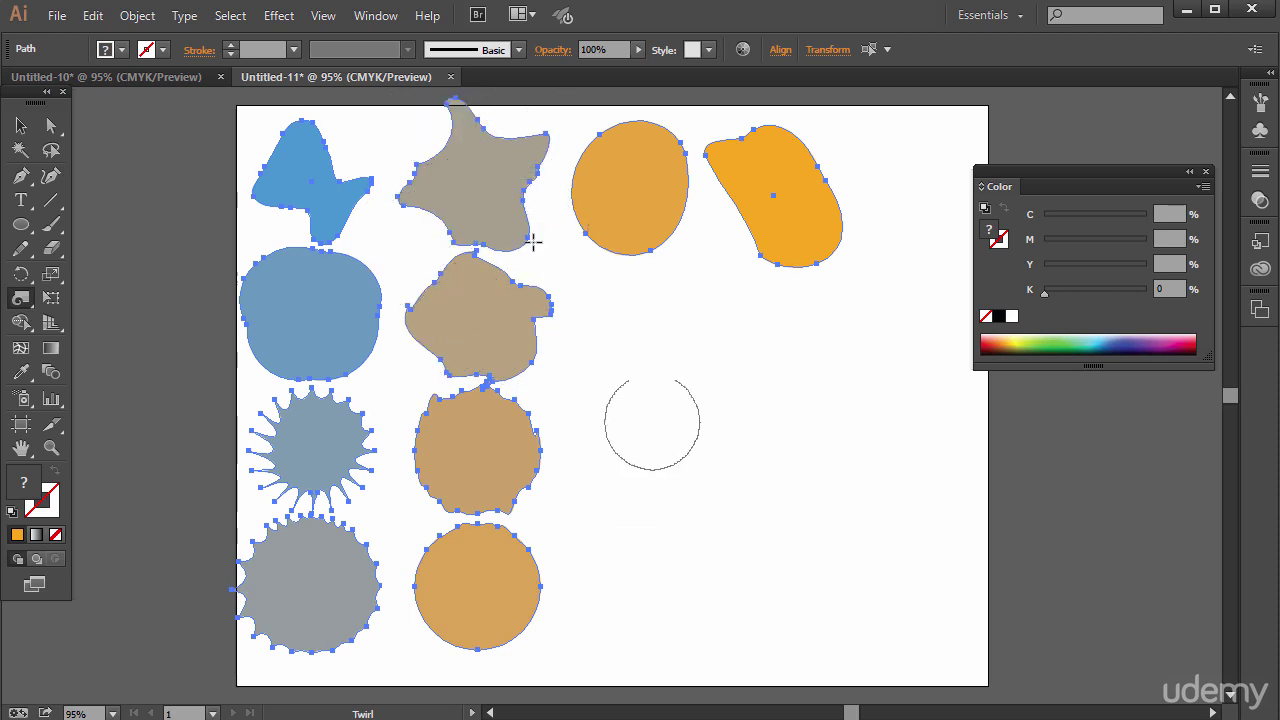
{"action": "left_click", "coordinate": [22, 126]}
{"action": "left_click", "coordinate": [867, 470]}
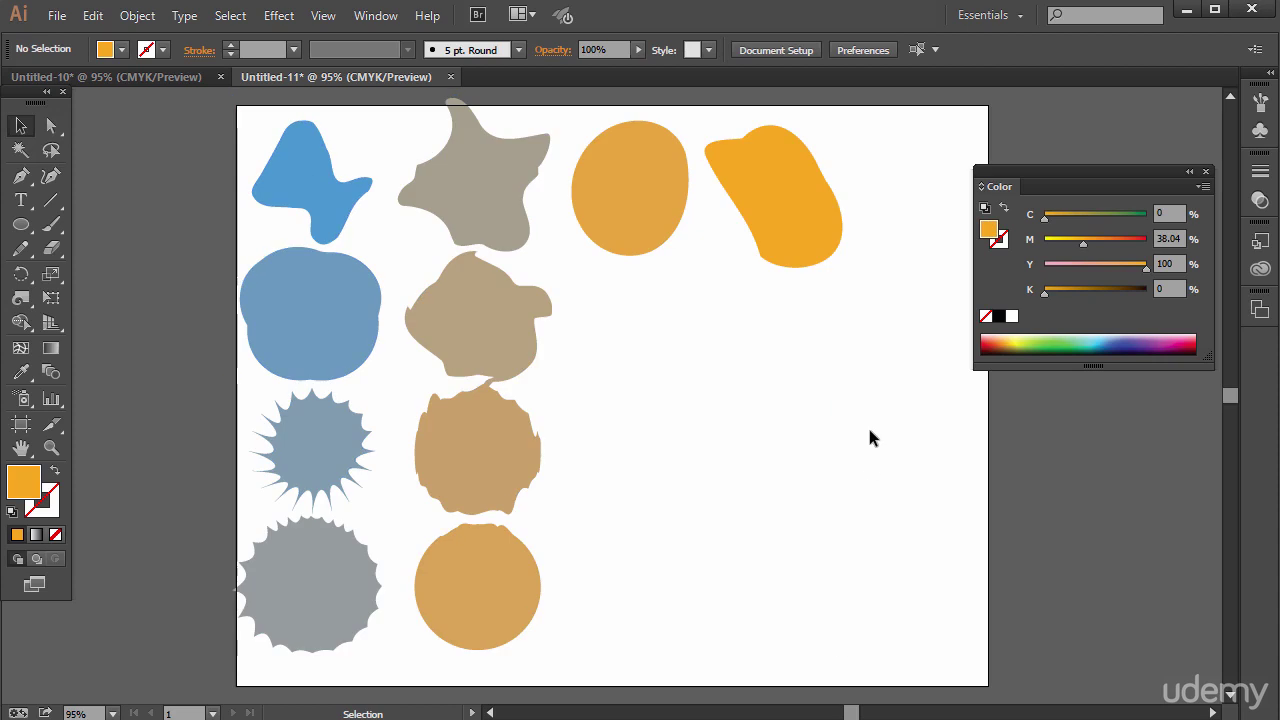
{"action": "left_click_drag", "start_coordinate": [457, 468], "coordinate": [374, 457]}
{"action": "key", "text": "ctrl+z"}
Select all the shapes, erase parts of the edges of the upper shapes, and cut openings into all ten shapes with the Eraser tool
{"action": "left_click_drag", "start_coordinate": [579, 431], "coordinate": [890, 643]}
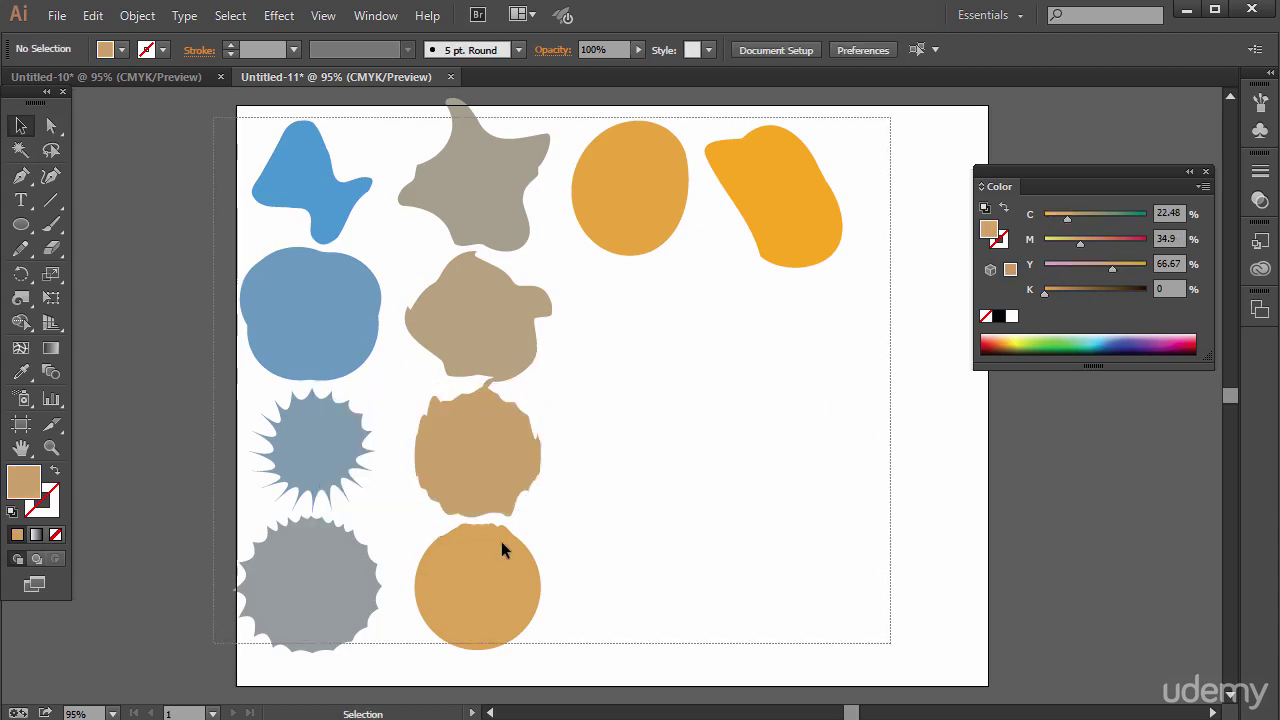
{"action": "left_click", "coordinate": [57, 247]}
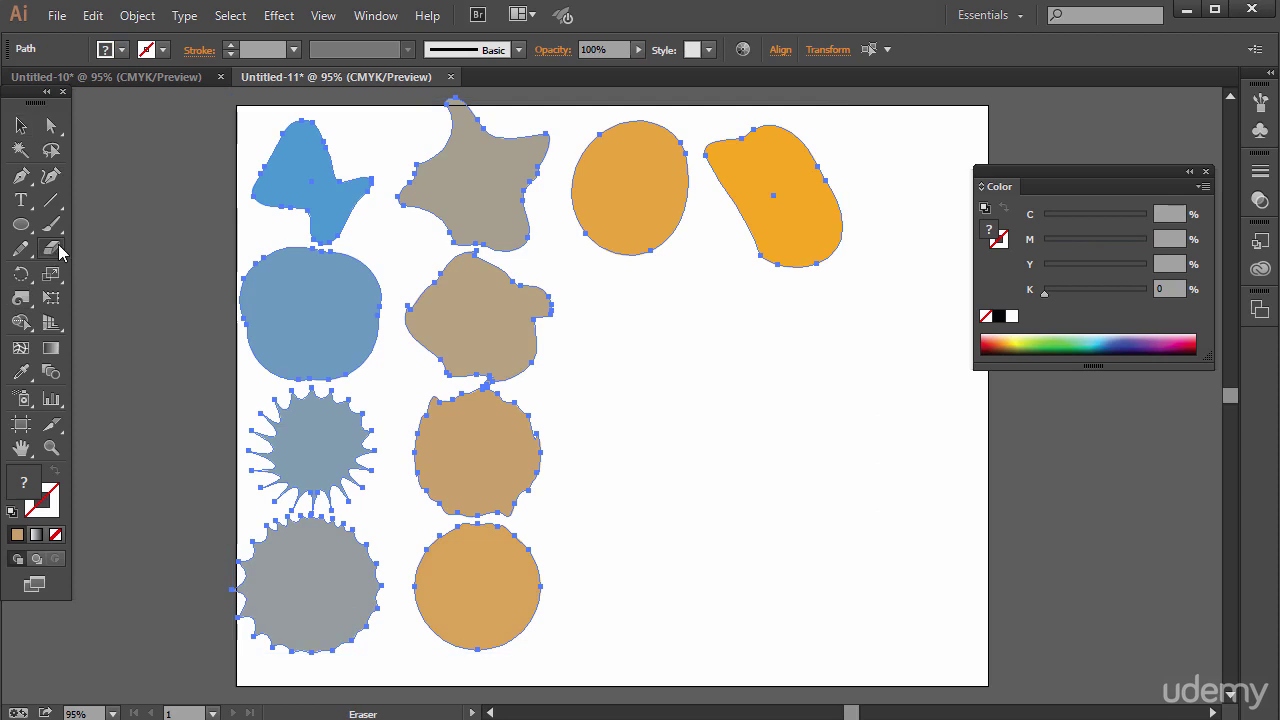
{"action": "mouse_move", "coordinate": [548, 123]}
{"action": "left_mouse_down"}
{"action": "mouse_move", "coordinate": [537, 120]}
{"action": "mouse_move", "coordinate": [552, 170]}
{"action": "left_mouse_up"}
{"action": "mouse_move", "coordinate": [593, 274]}
{"action": "left_mouse_down"}
{"action": "mouse_move", "coordinate": [691, 262]}
{"action": "mouse_move", "coordinate": [684, 240]}
{"action": "mouse_move", "coordinate": [706, 222]}
{"action": "mouse_move", "coordinate": [655, 251]}
{"action": "left_mouse_up"}
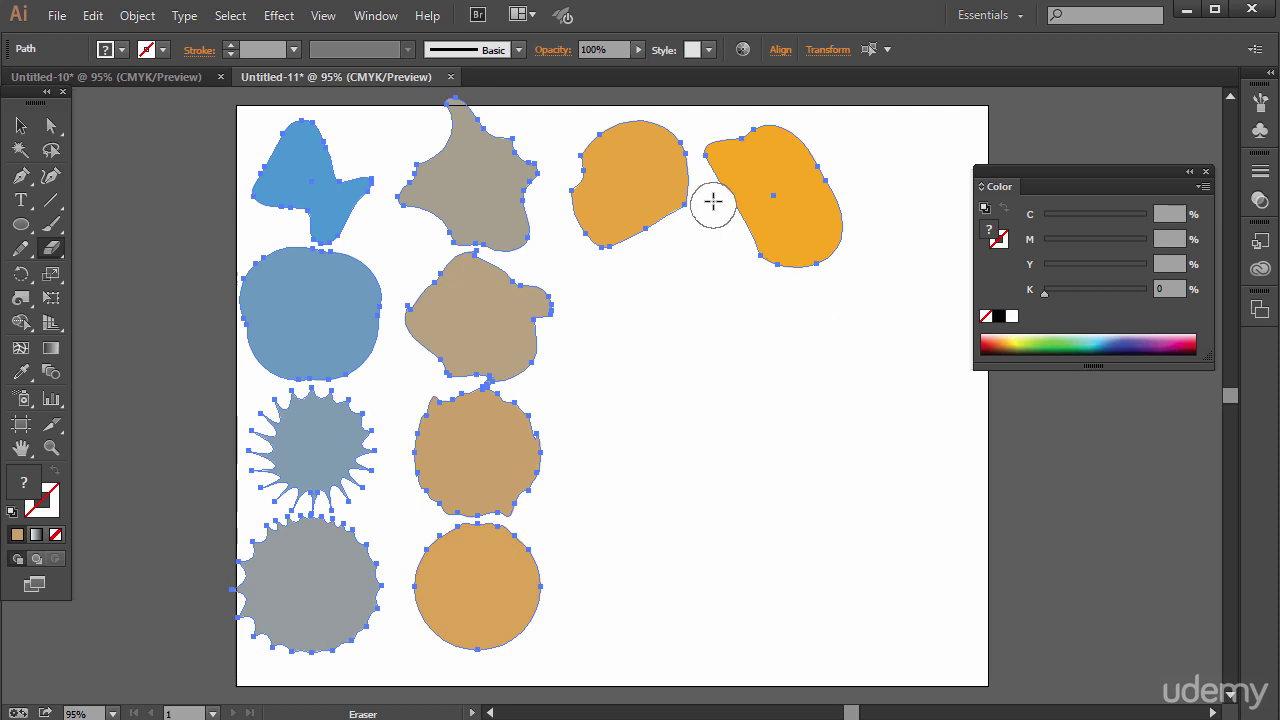
{"action": "left_click_drag", "start_coordinate": [713, 202], "coordinate": [738, 241]}
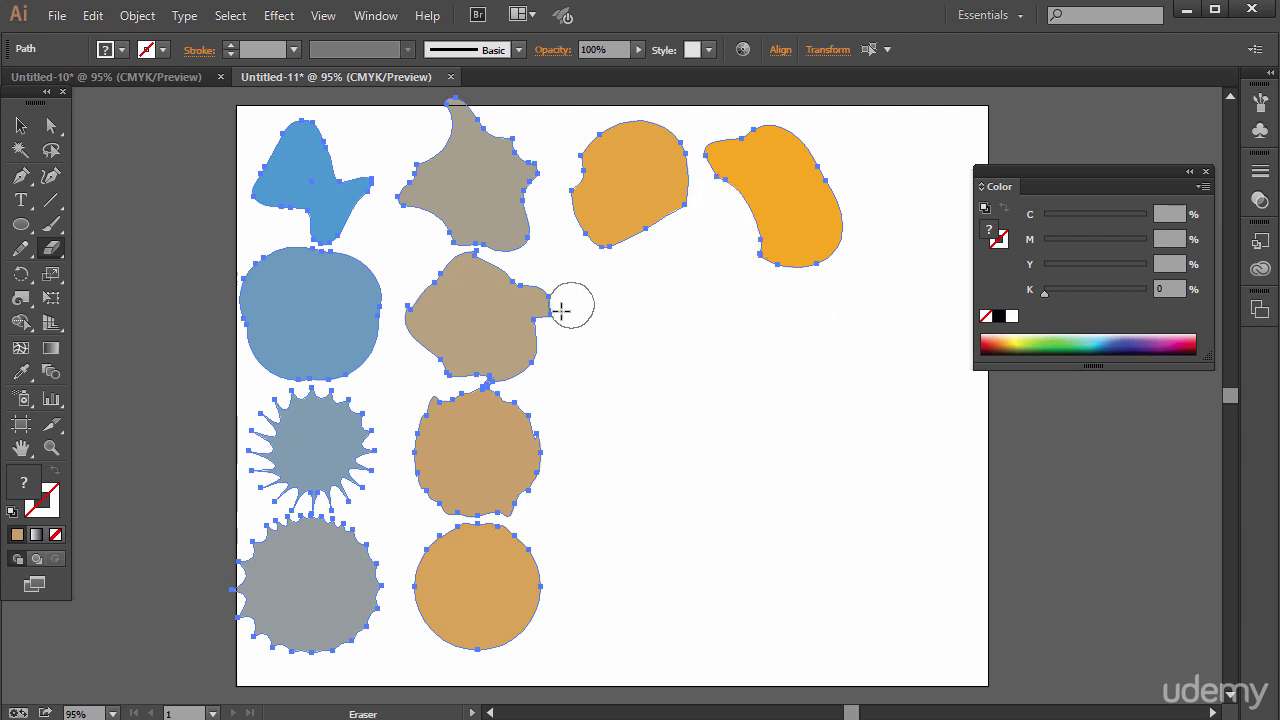
{"action": "left_click_drag", "start_coordinate": [382, 402], "coordinate": [335, 420]}
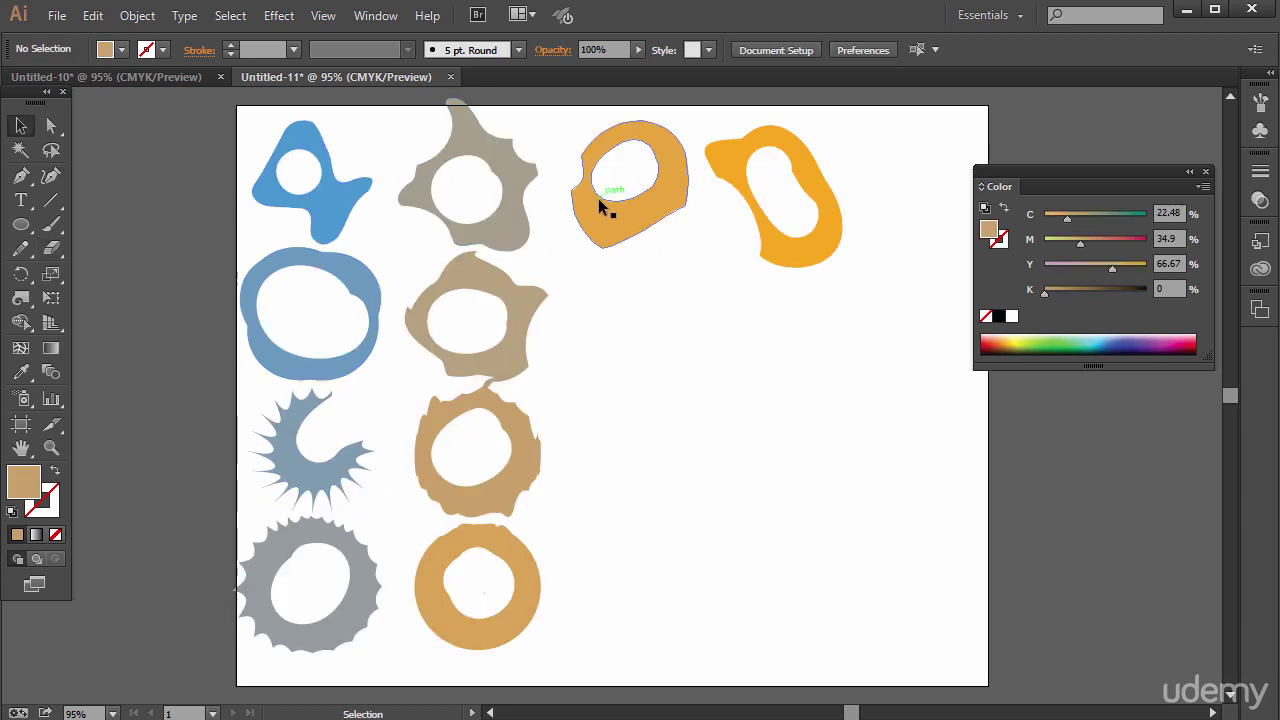
Fill the rightmost orange ring with a linear gradient
{"action": "left_click", "coordinate": [737, 162]}
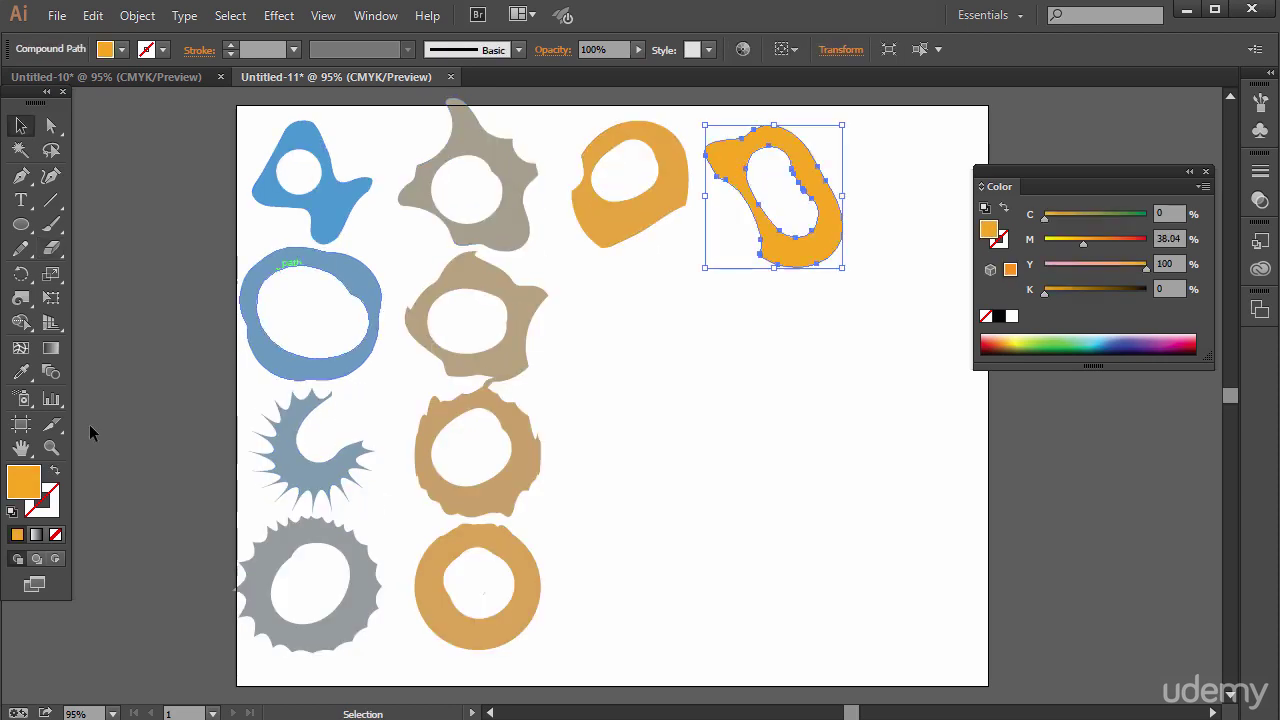
{"action": "left_click", "coordinate": [37, 535]}
{"action": "left_click", "coordinate": [912, 297]}
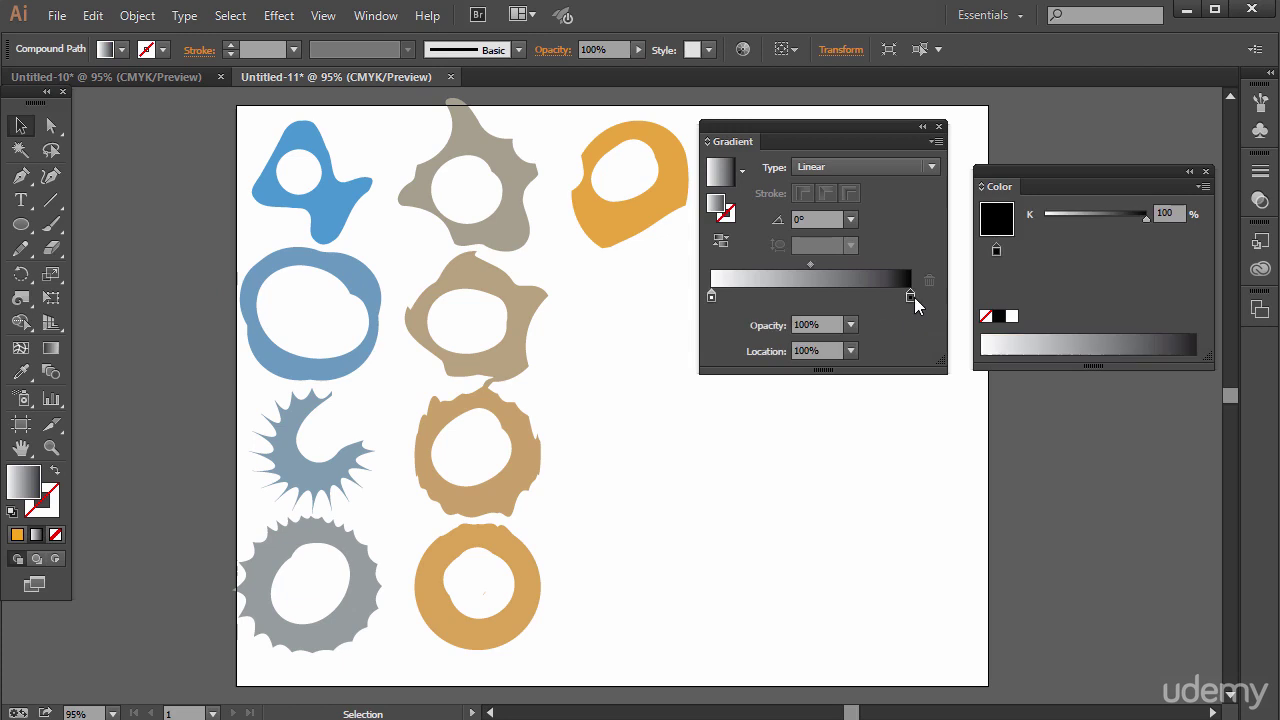
Switch the gradient's black end stop to CMYK and recolor it light blue with C 72.55 and M 25.49
{"action": "double_click", "coordinate": [911, 299]}
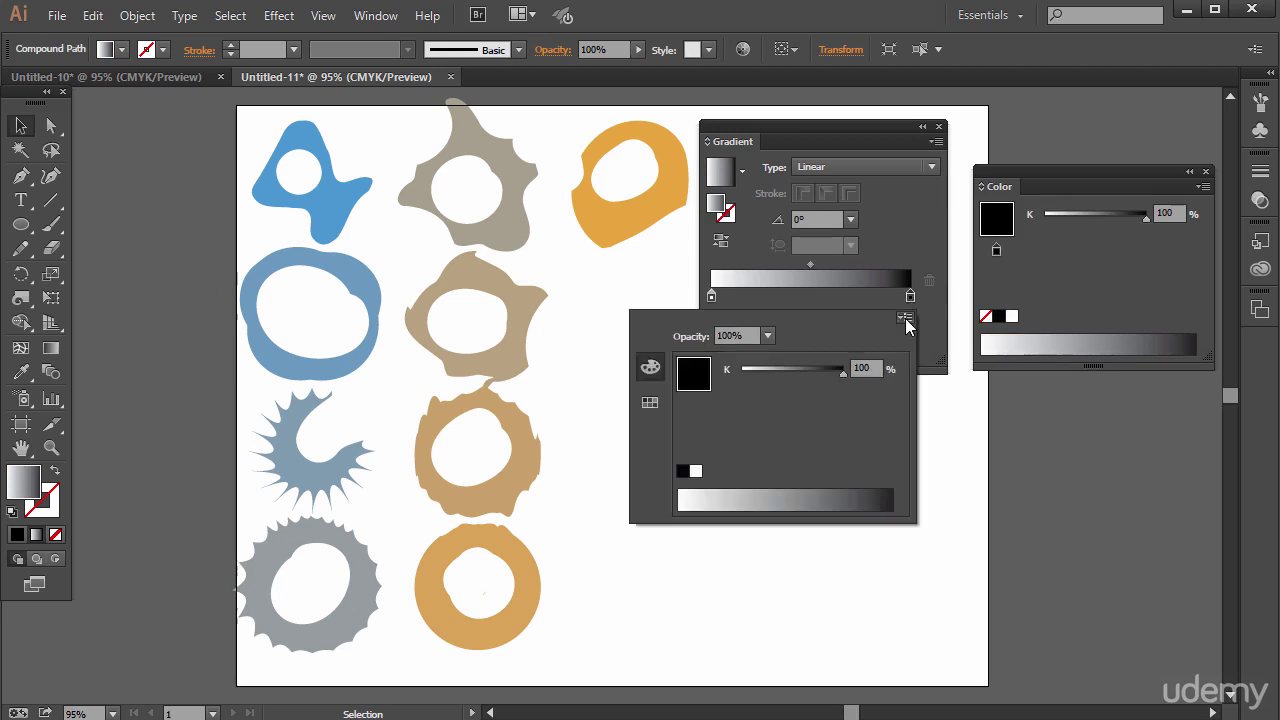
{"action": "left_click", "coordinate": [905, 320]}
{"action": "left_click", "coordinate": [960, 392]}
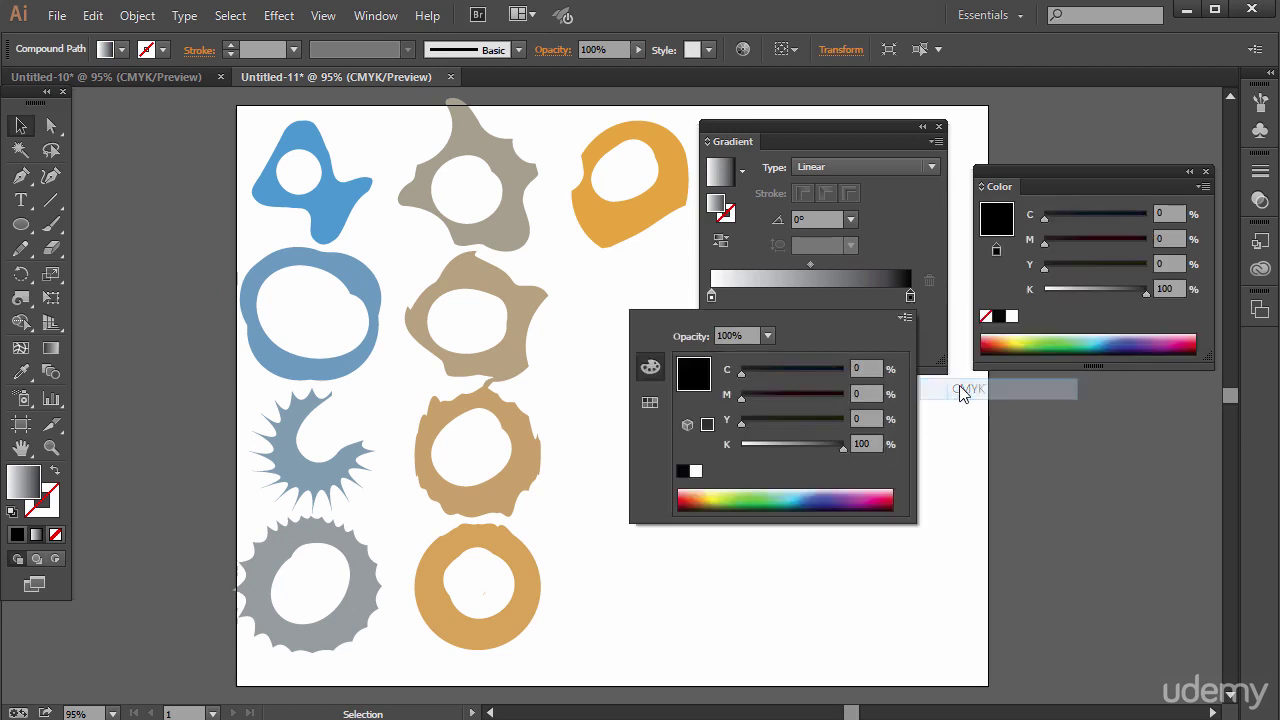
{"action": "left_click", "coordinate": [904, 322]}
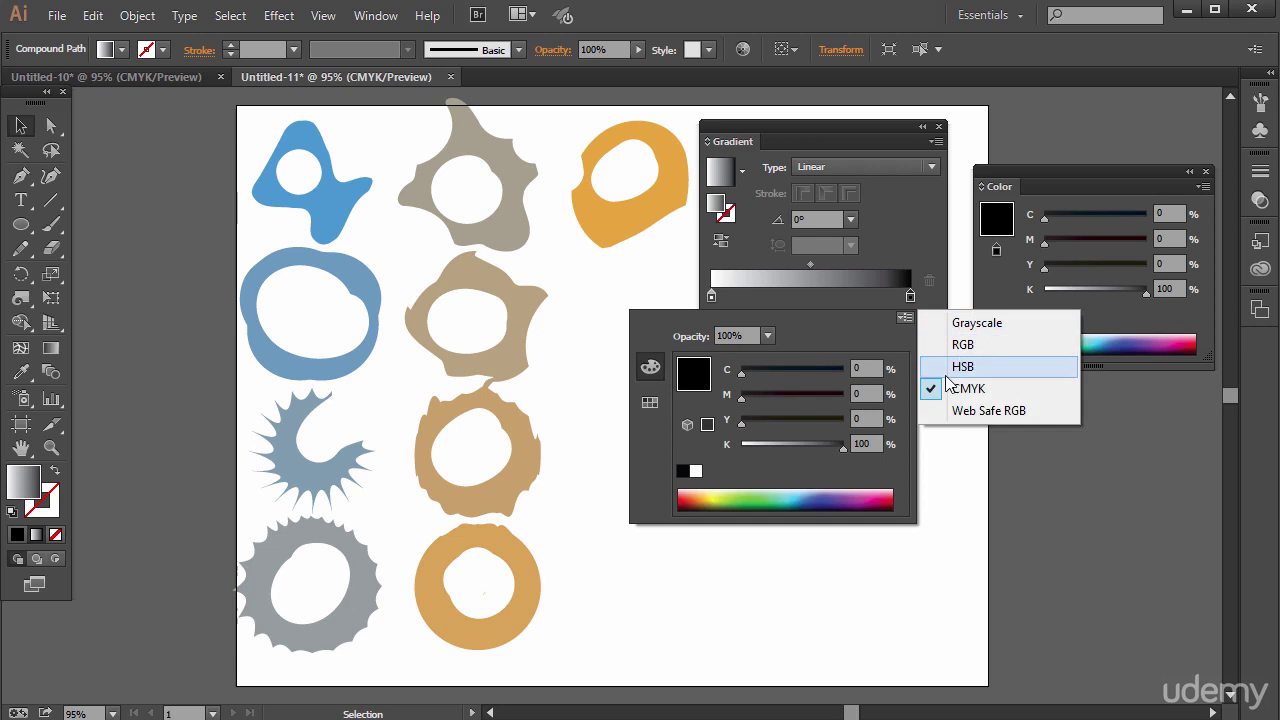
{"action": "left_click", "coordinate": [935, 366]}
{"action": "left_click", "coordinate": [904, 320]}
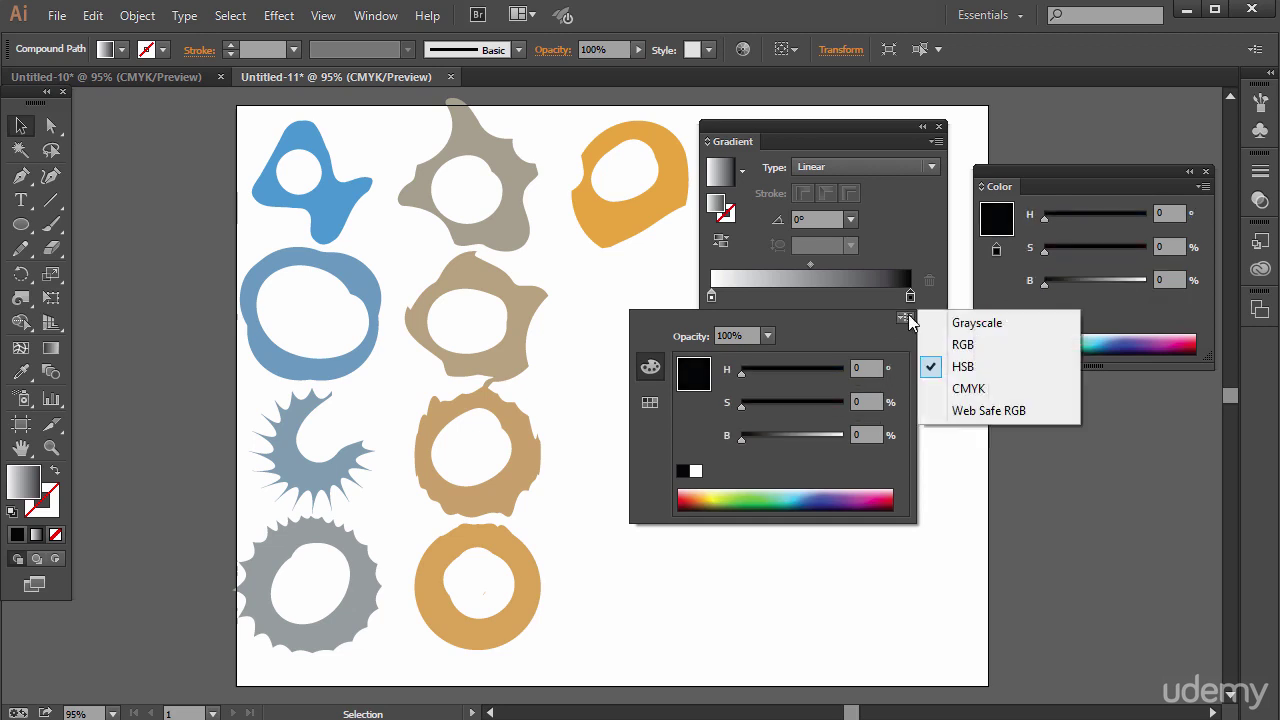
{"action": "left_click", "coordinate": [945, 389]}
{"action": "left_click", "coordinate": [803, 492]}
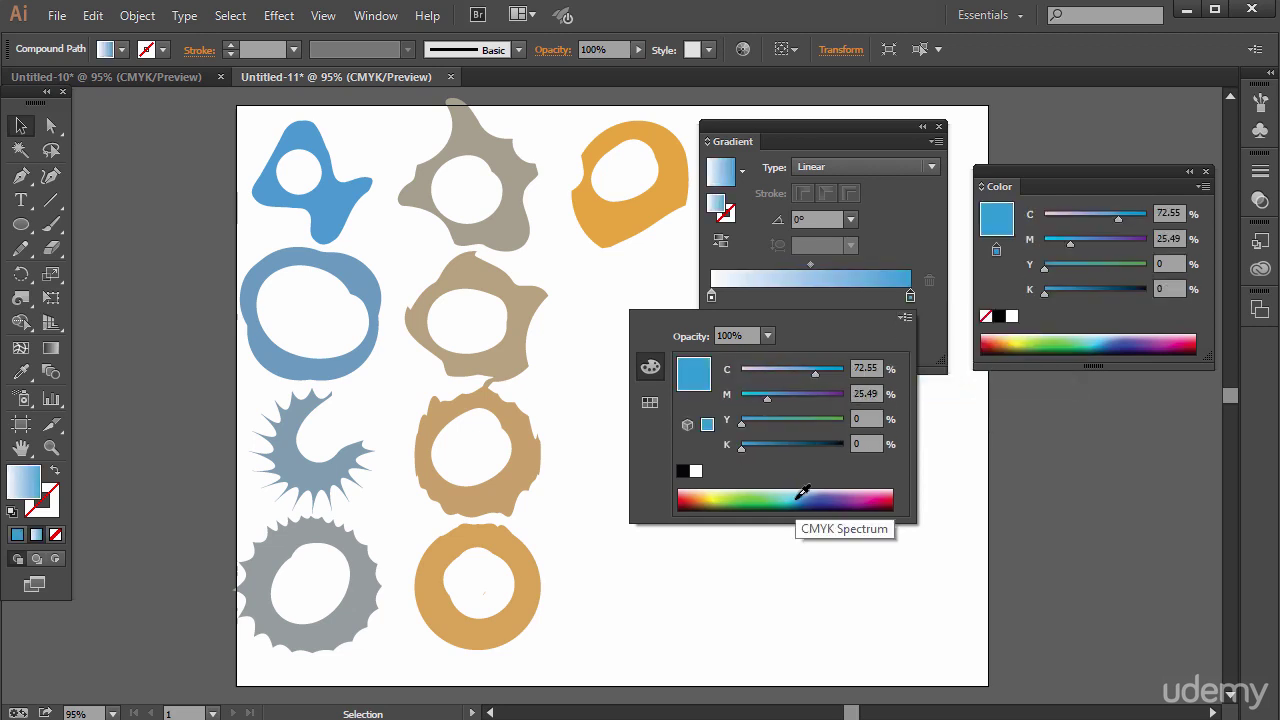
{"action": "left_click", "coordinate": [710, 303]}
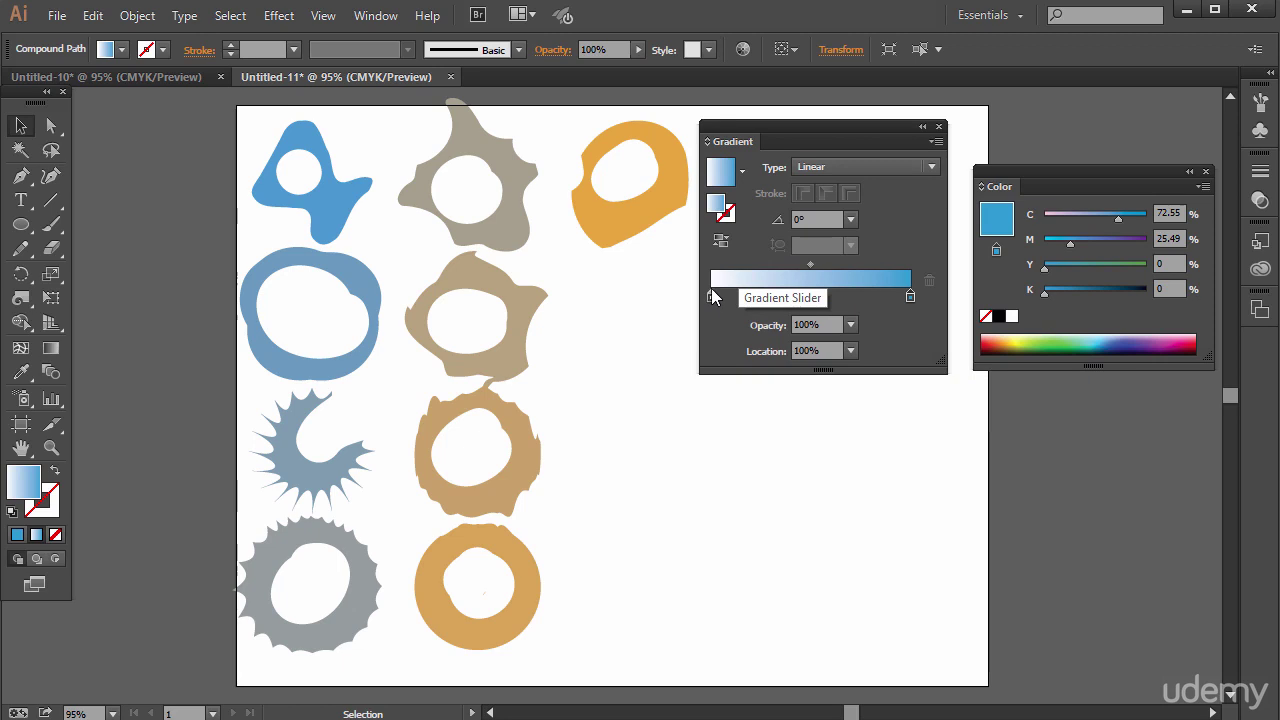
Apply the gradient to the remaining upper orange ring and recolor its white start stop dark blue, CMYK 100, 94.9, 18.43, 12.16
{"action": "left_click", "coordinate": [664, 208]}
{"action": "left_click", "coordinate": [895, 283]}
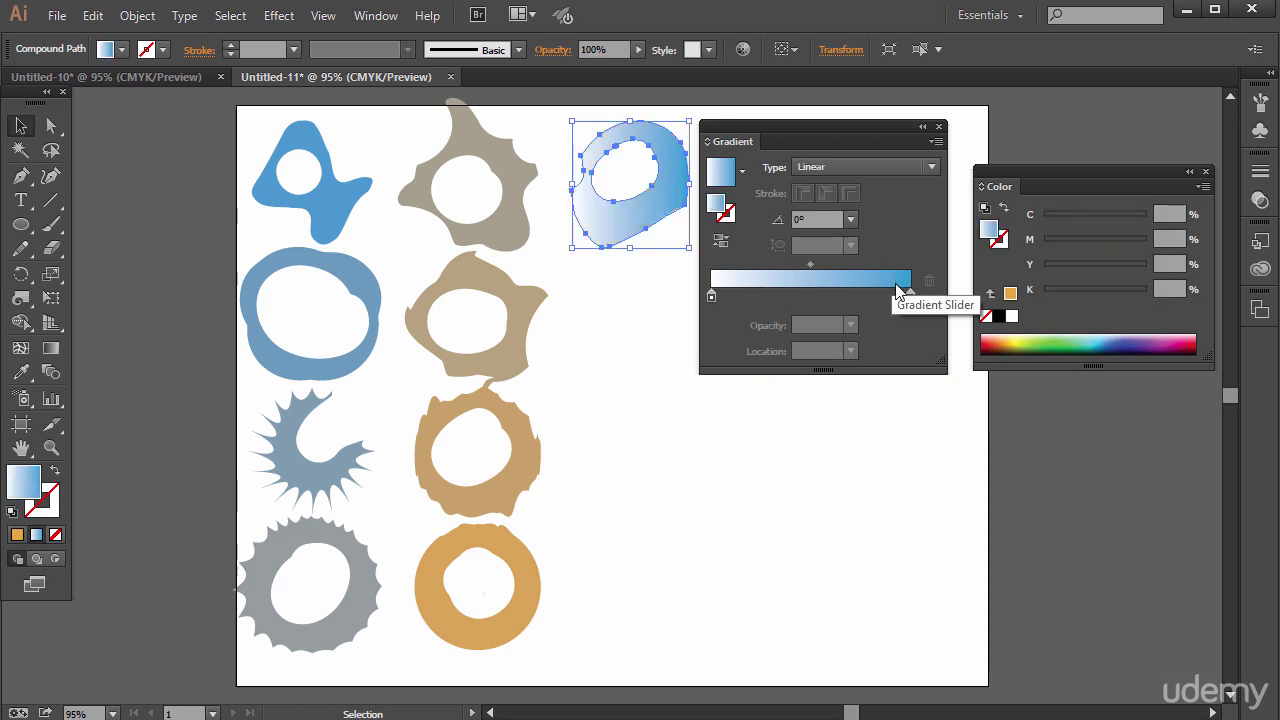
{"action": "double_click", "coordinate": [710, 297]}
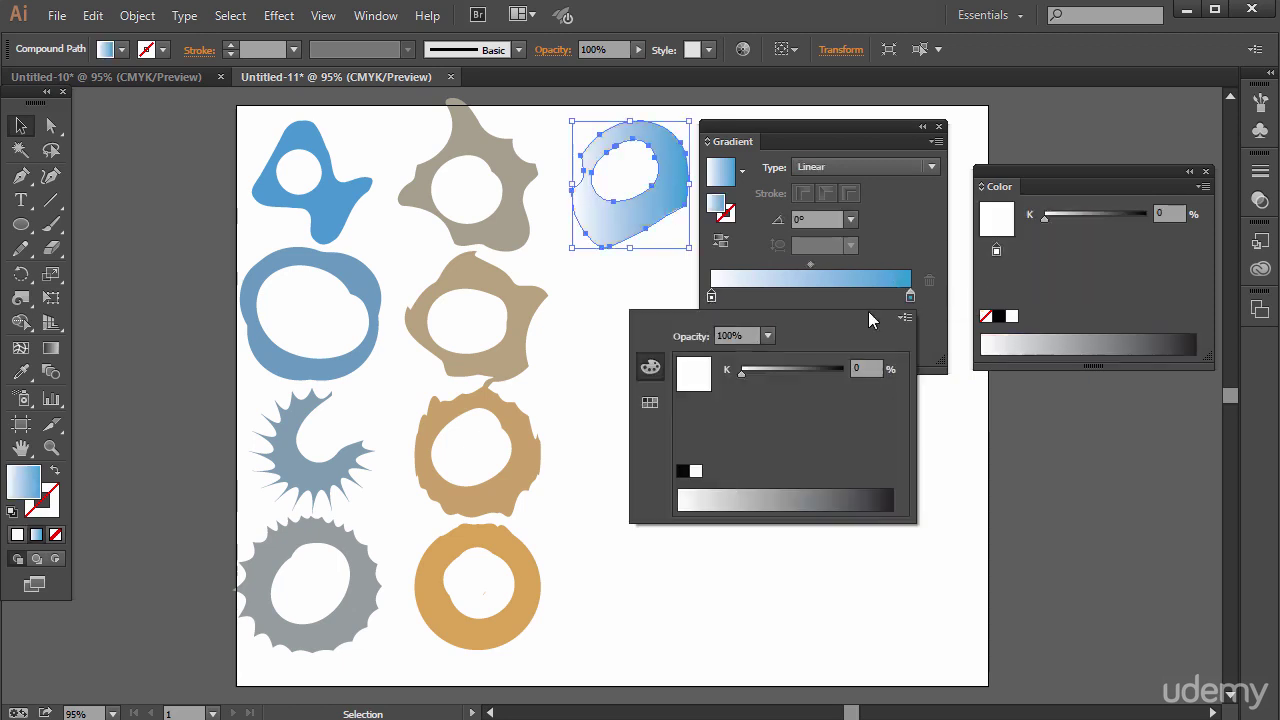
{"action": "left_click", "coordinate": [905, 318]}
{"action": "left_click", "coordinate": [936, 388]}
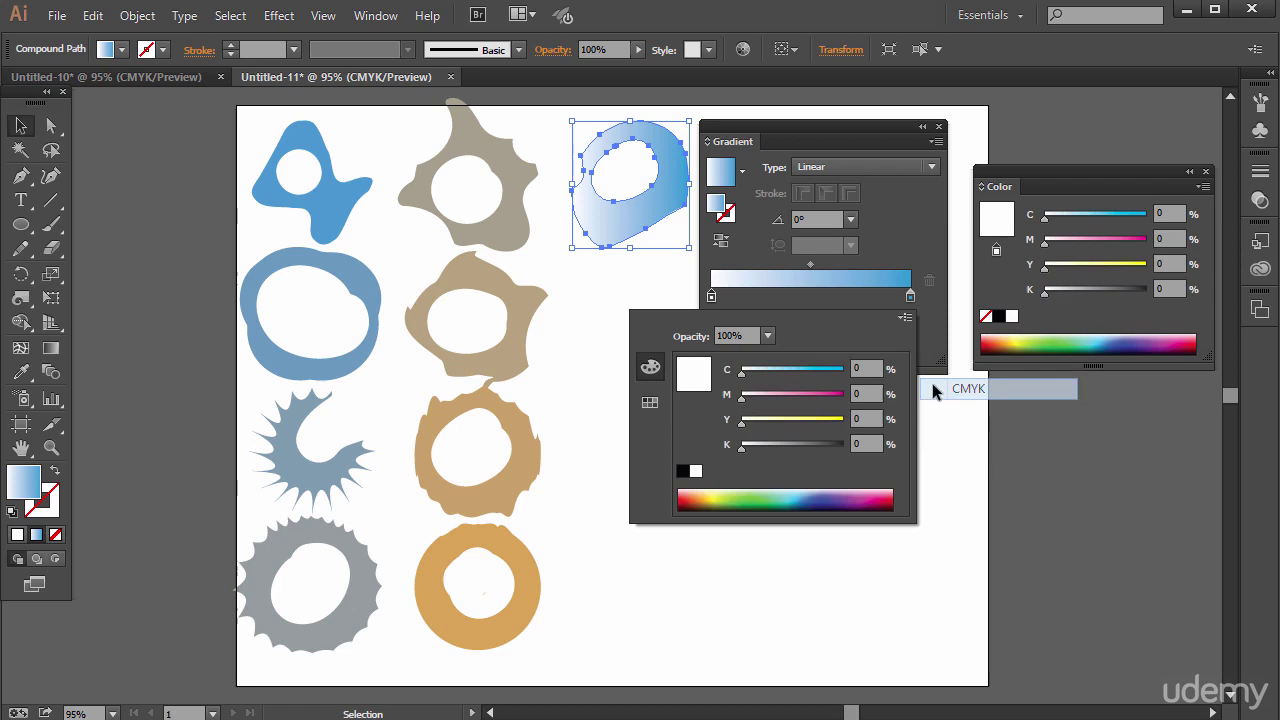
{"action": "left_click", "coordinate": [710, 497]}
{"action": "left_click_drag", "start_coordinate": [709, 491], "coordinate": [818, 497]}
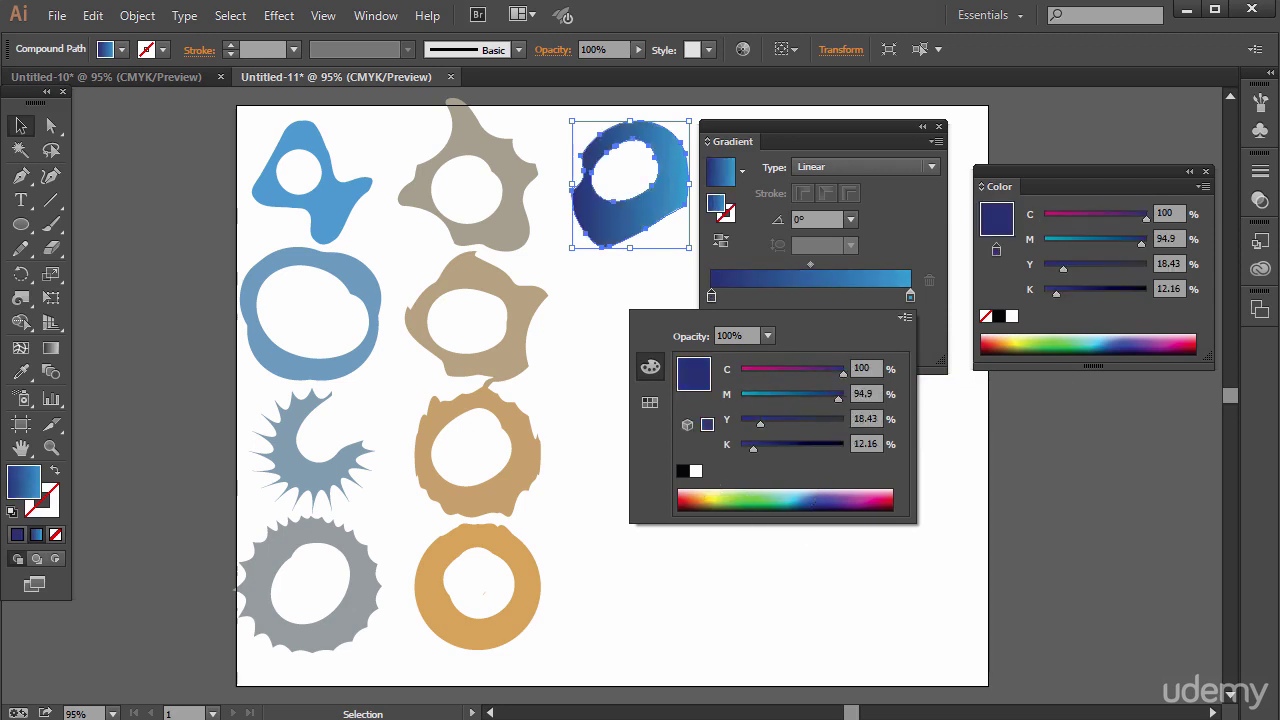
Deselect the ring and move the Gradient panel down so that it no longer covers the top row of shapes
{"action": "left_click", "coordinate": [28, 134]}
{"action": "left_click", "coordinate": [655, 548]}
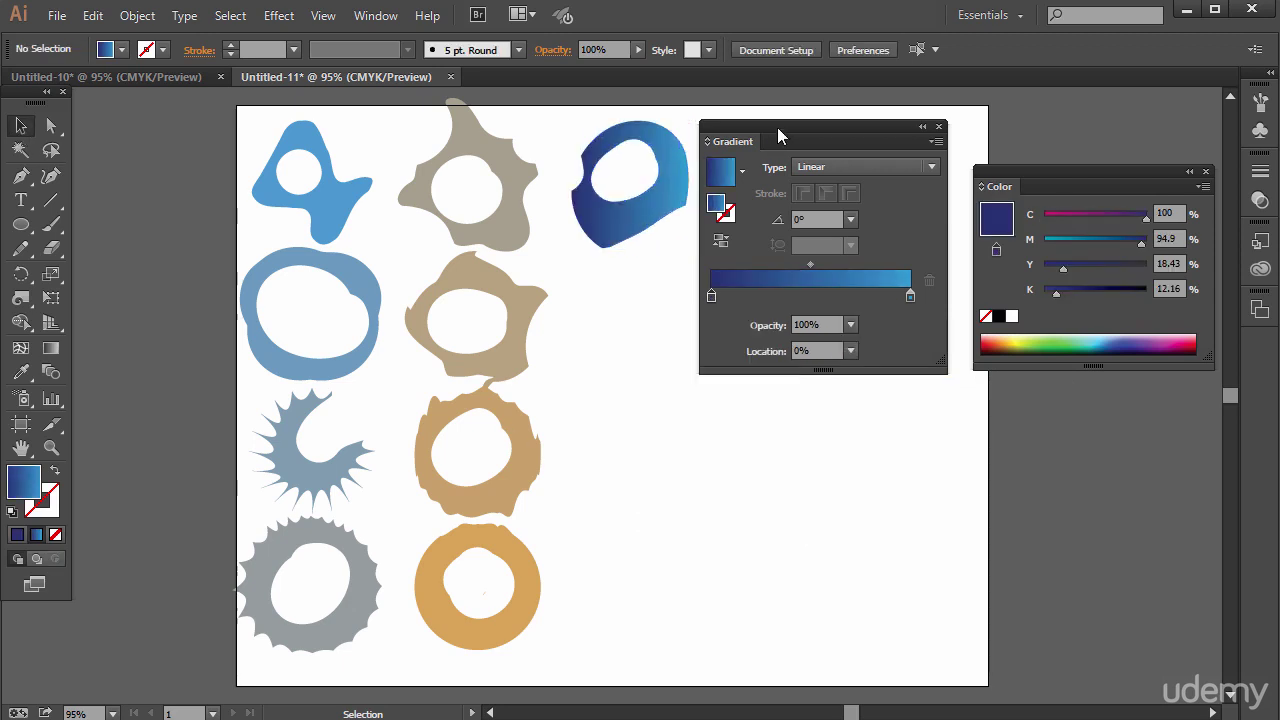
{"action": "left_click_drag", "start_coordinate": [777, 128], "coordinate": [873, 416]}
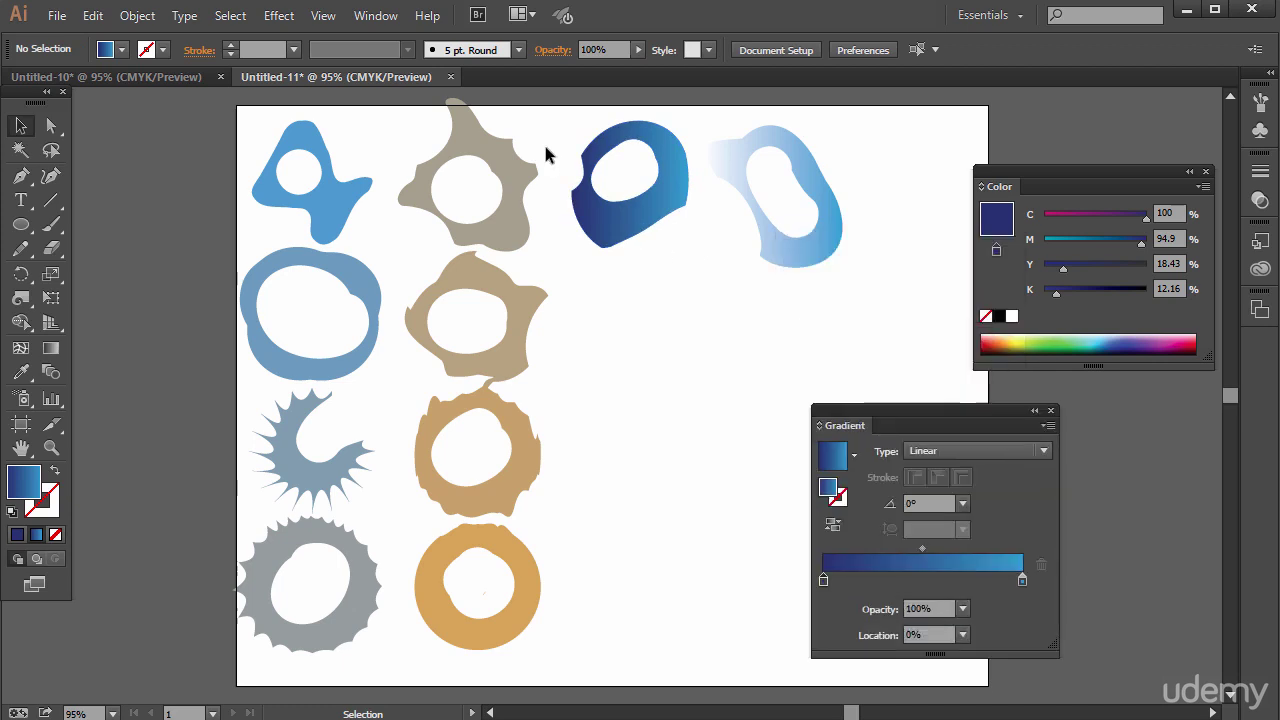
Copy the dark blue gradient onto the second ring of the second column with the Eyedropper tool
{"action": "left_click", "coordinate": [663, 200]}
{"action": "left_click", "coordinate": [474, 280]}
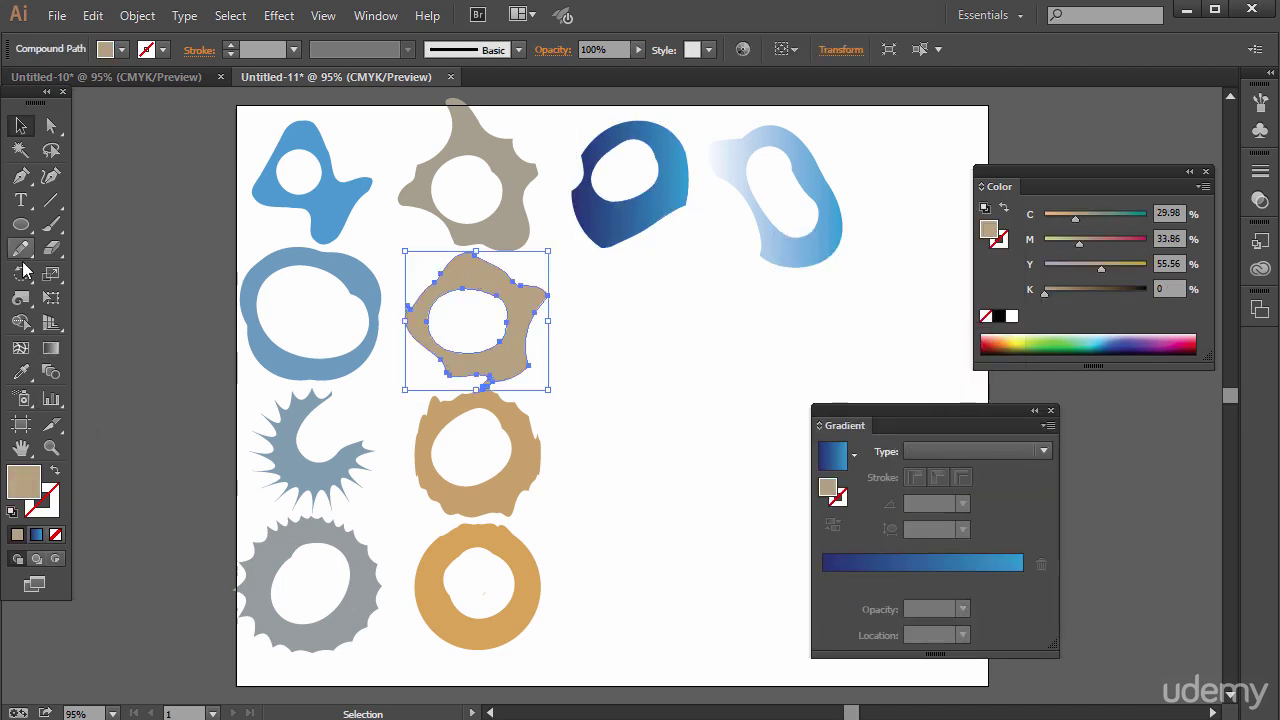
{"action": "left_click", "coordinate": [20, 372]}
{"action": "left_click", "coordinate": [615, 212]}
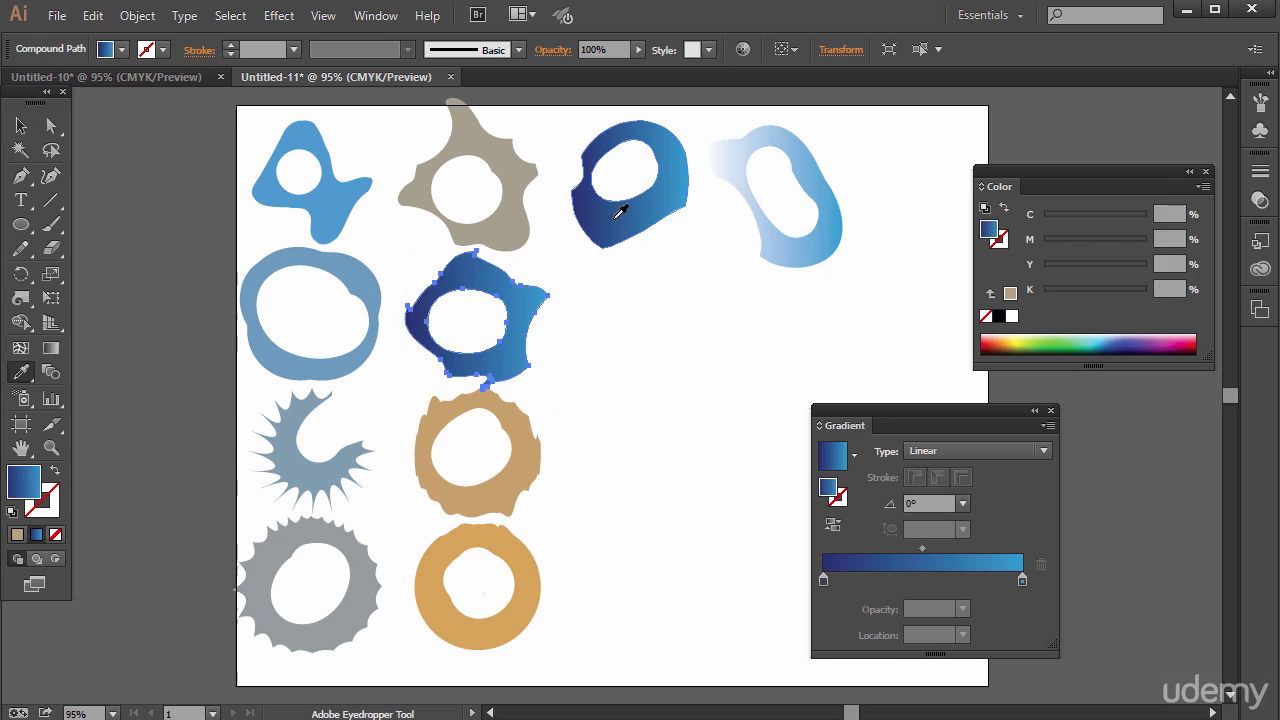
Apply the sampled dark blue gradient to the gray star-like ring and to the two lowest shapes of the first column
{"action": "left_click", "coordinate": [406, 177]}
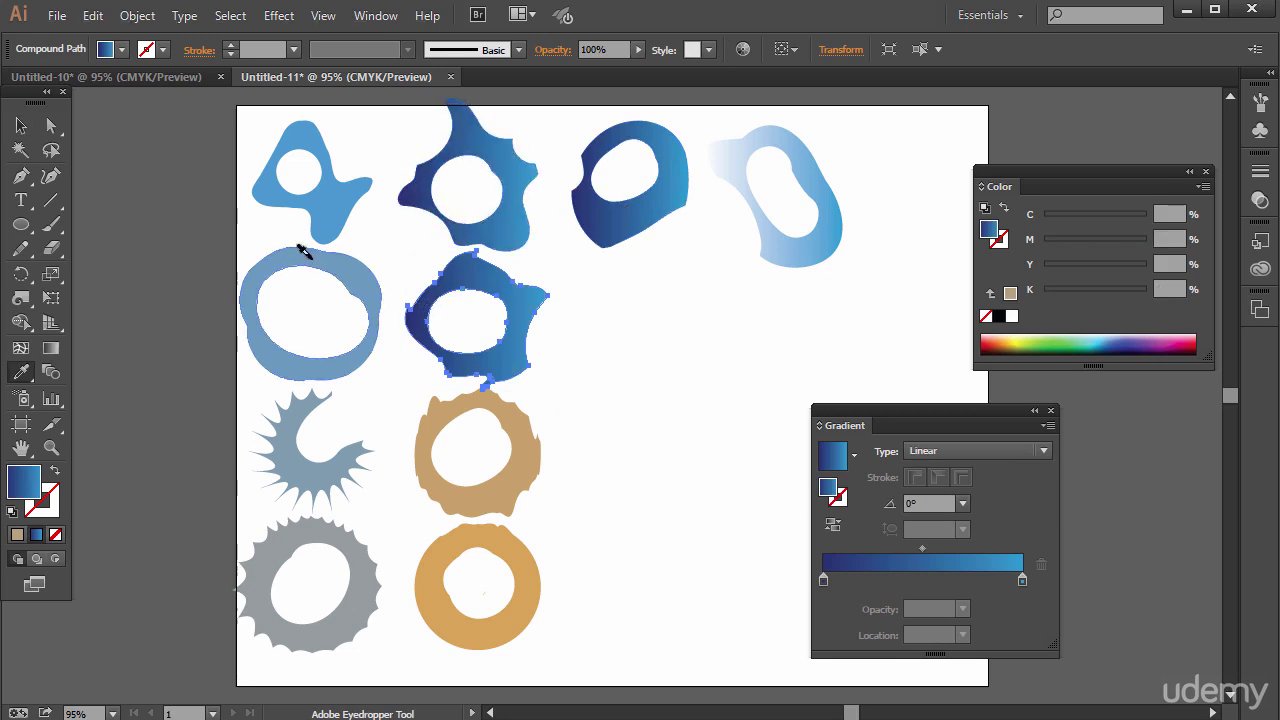
{"action": "left_click", "coordinate": [298, 502]}
{"action": "left_click", "coordinate": [322, 524]}
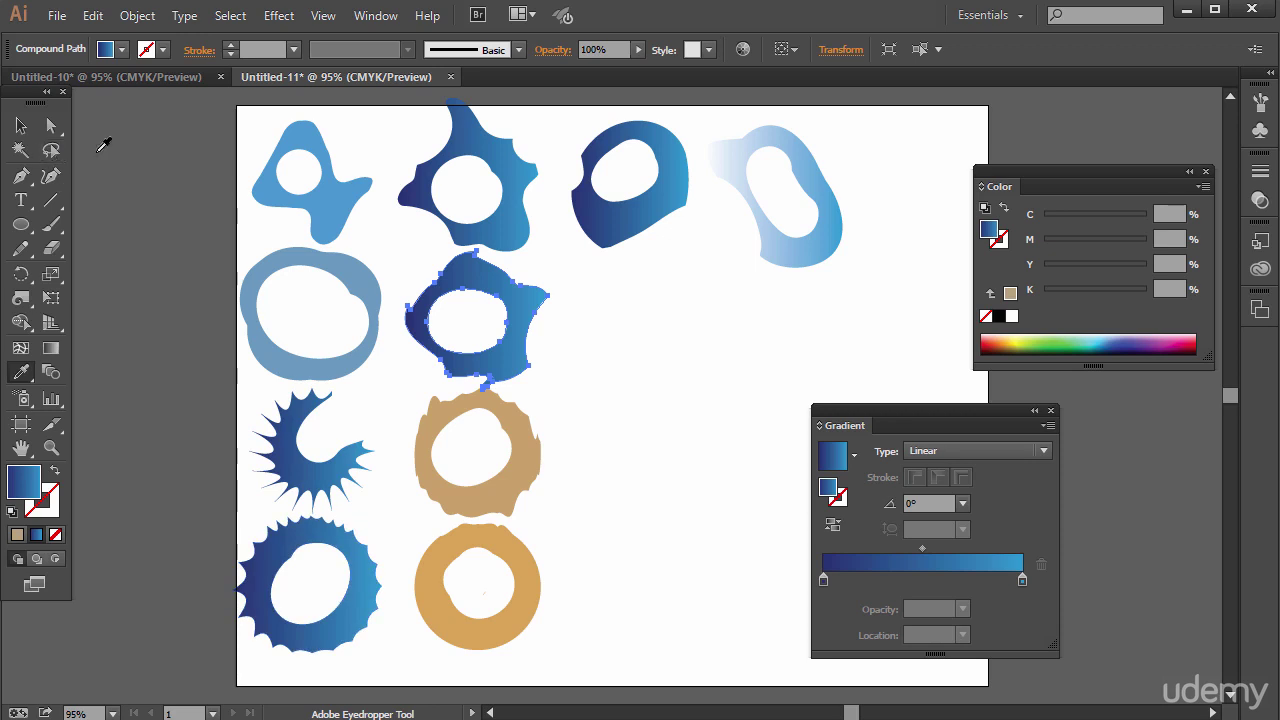
Move the second ring of the second column to an empty area with Free Transform and perspective-distort it into a tall, narrow petal, then deselect
{"action": "left_click", "coordinate": [51, 297]}
{"action": "left_click_drag", "start_coordinate": [487, 272], "coordinate": [616, 306]}
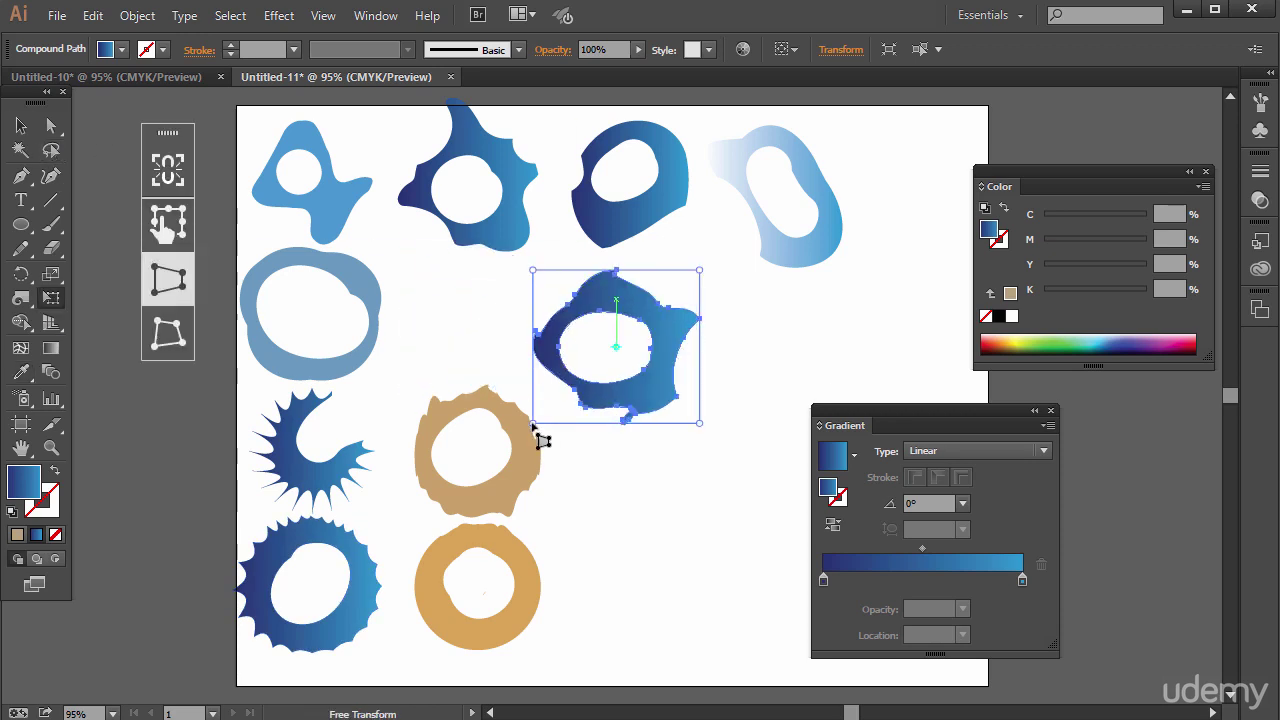
{"action": "left_click_drag", "start_coordinate": [532, 422], "coordinate": [592, 455]}
{"action": "key", "text": "v"}
{"action": "left_click", "coordinate": [657, 554]}
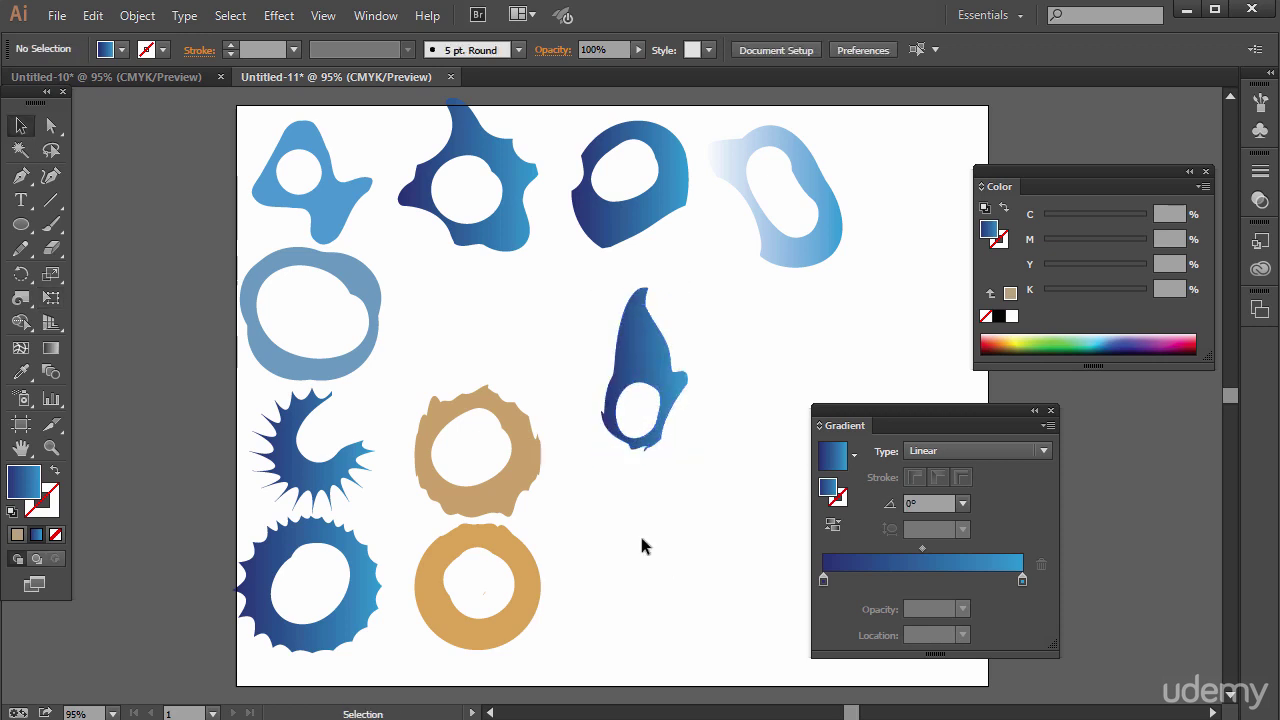
Hide the Gradient panel, duplicate the blue petal shape and place the copy beside the original
{"action": "left_click", "coordinate": [20, 273]}
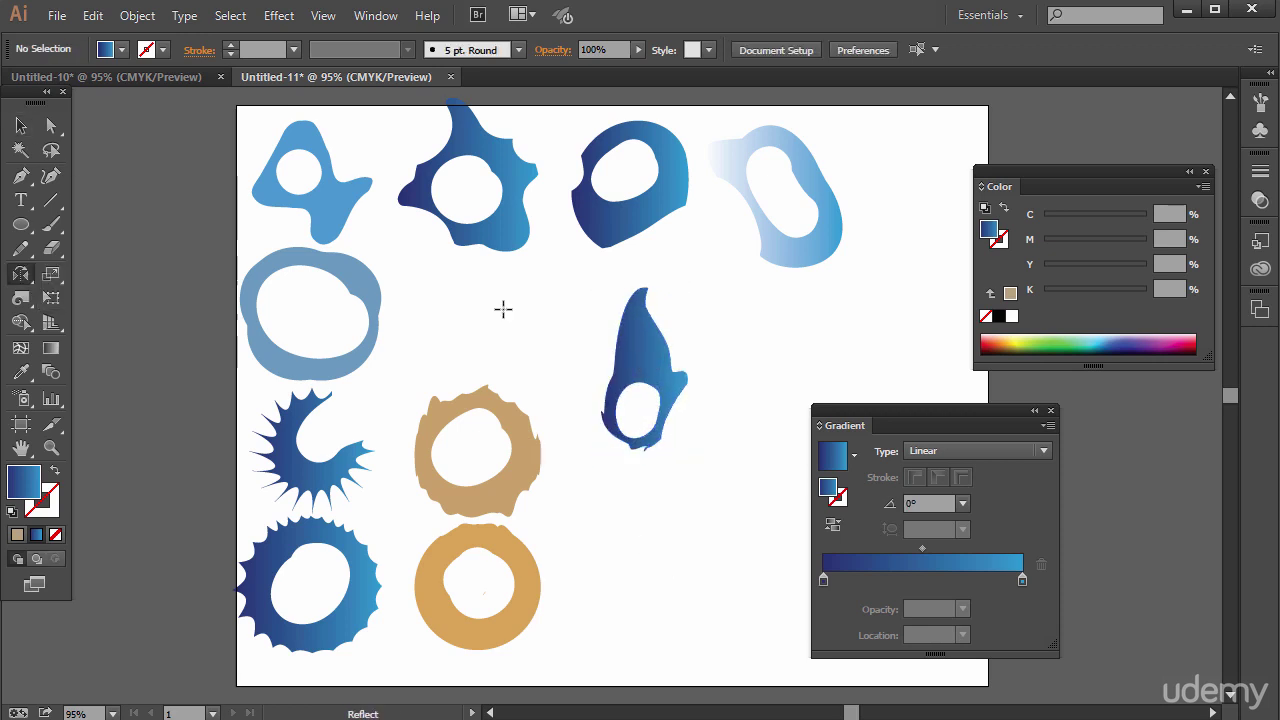
{"action": "key", "text": "v"}
{"action": "left_click", "coordinate": [625, 390]}
{"action": "key", "text": "ctrl+F9"}
{"action": "key", "text": "ctrl+c"}
{"action": "key", "text": "ctrl+v"}
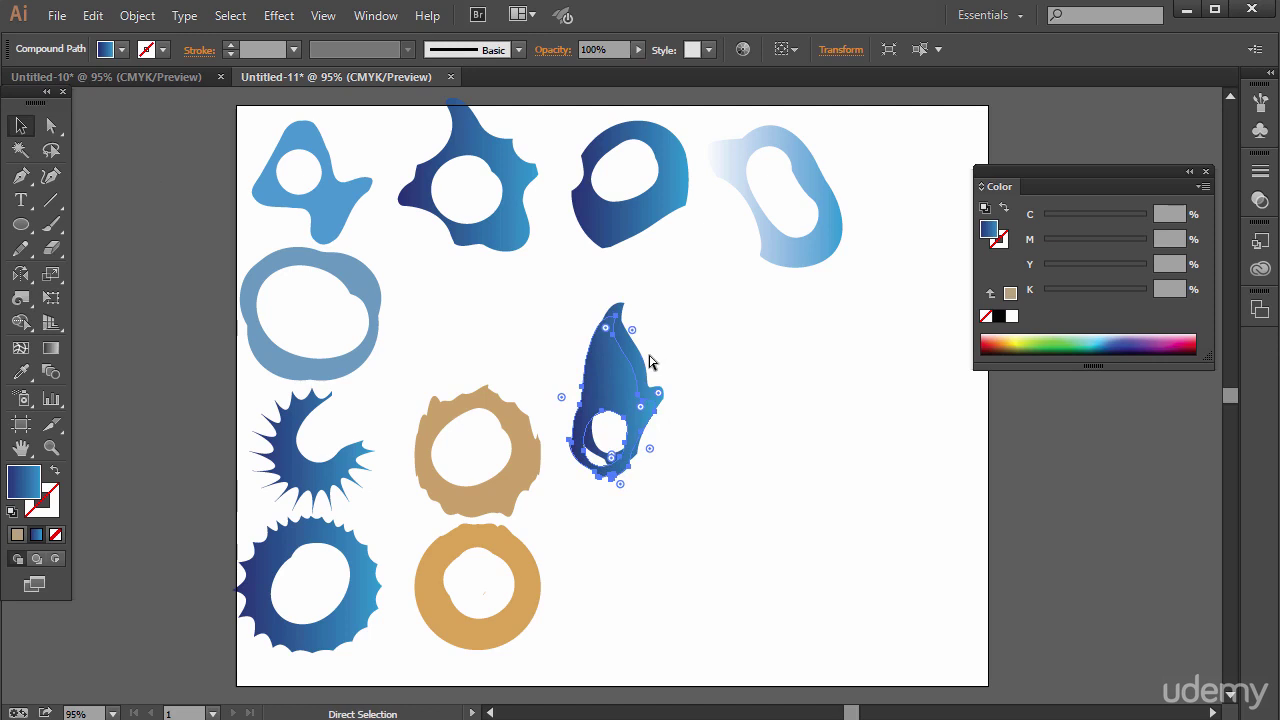
{"action": "left_click_drag", "start_coordinate": [606, 380], "coordinate": [709, 378]}
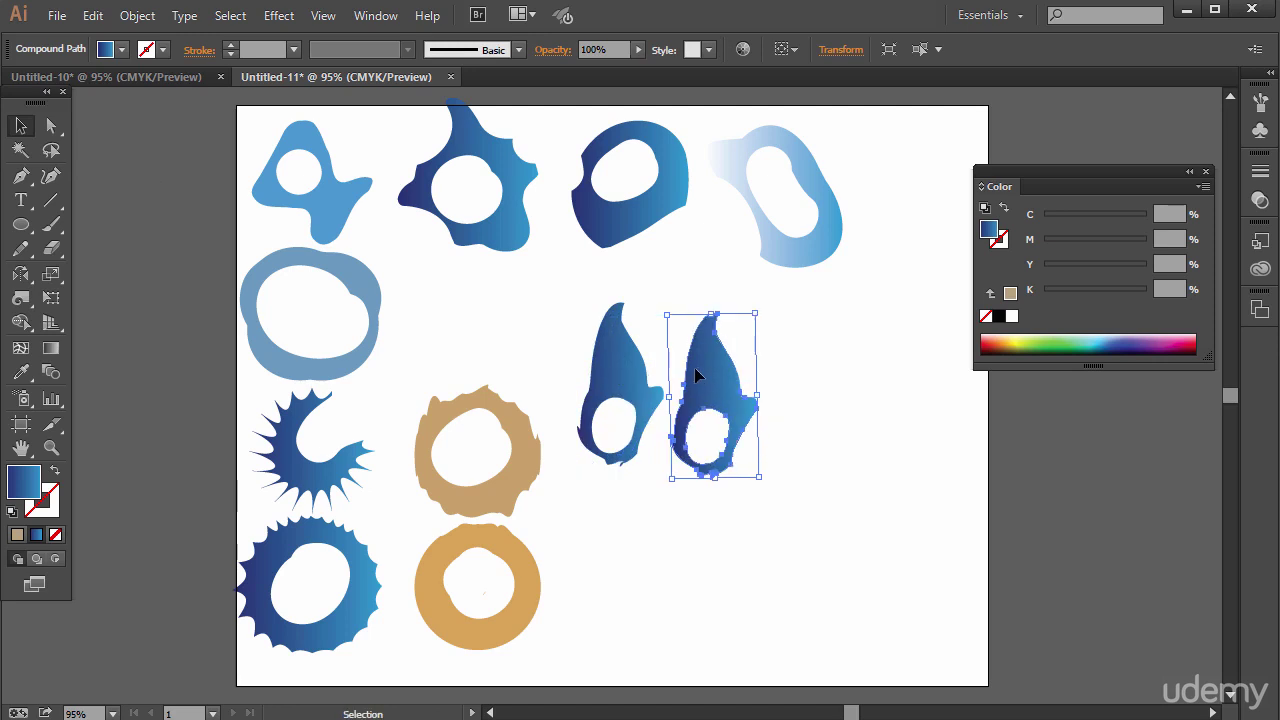
Reflect the copied petal horizontally and move it against the original so that the two form a symmetrical pair
{"action": "key", "text": "o"}
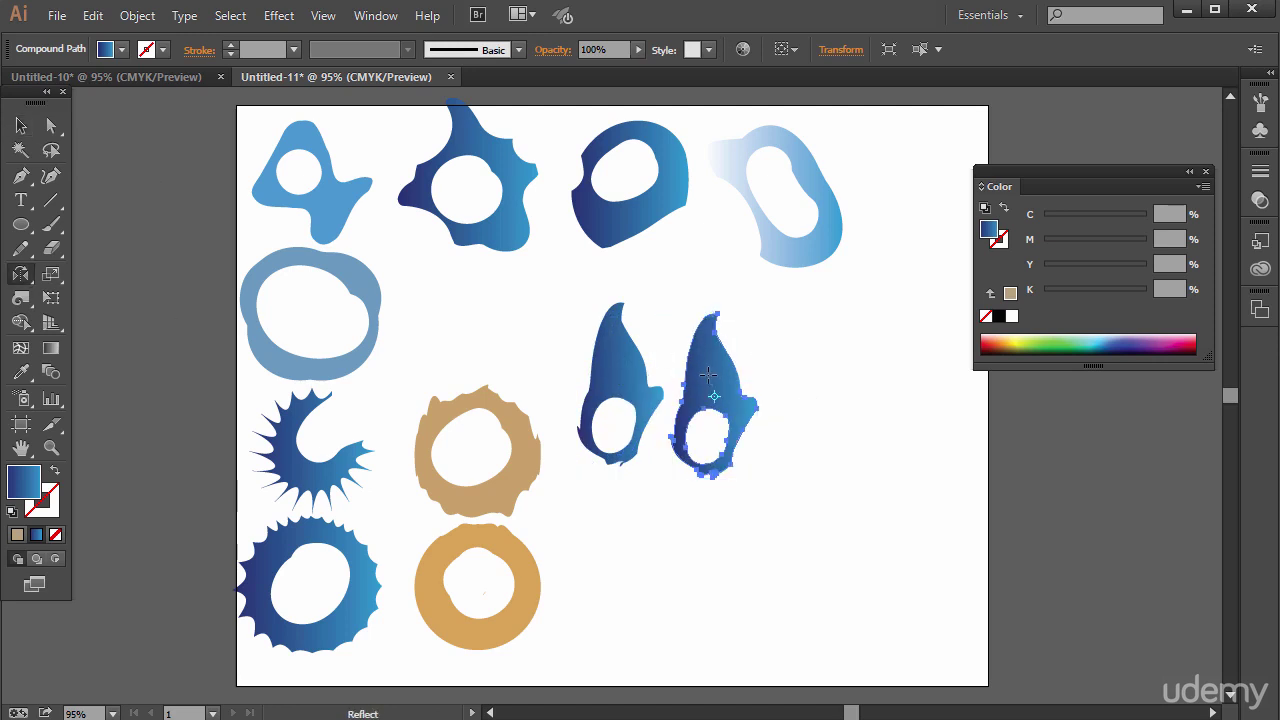
{"action": "left_click_drag", "start_coordinate": [708, 374], "coordinate": [715, 343]}
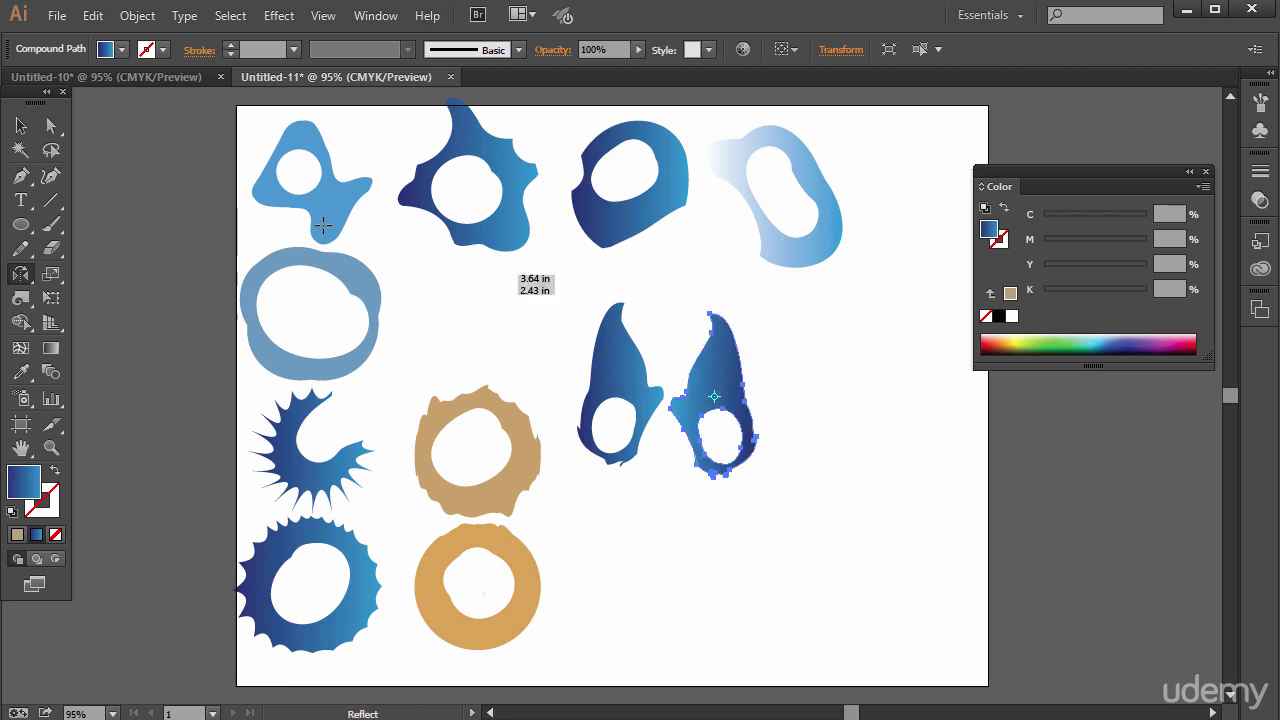
{"action": "key", "text": "v"}
{"action": "left_click_drag", "start_coordinate": [725, 390], "coordinate": [715, 380]}
{"action": "left_click", "coordinate": [819, 520]}
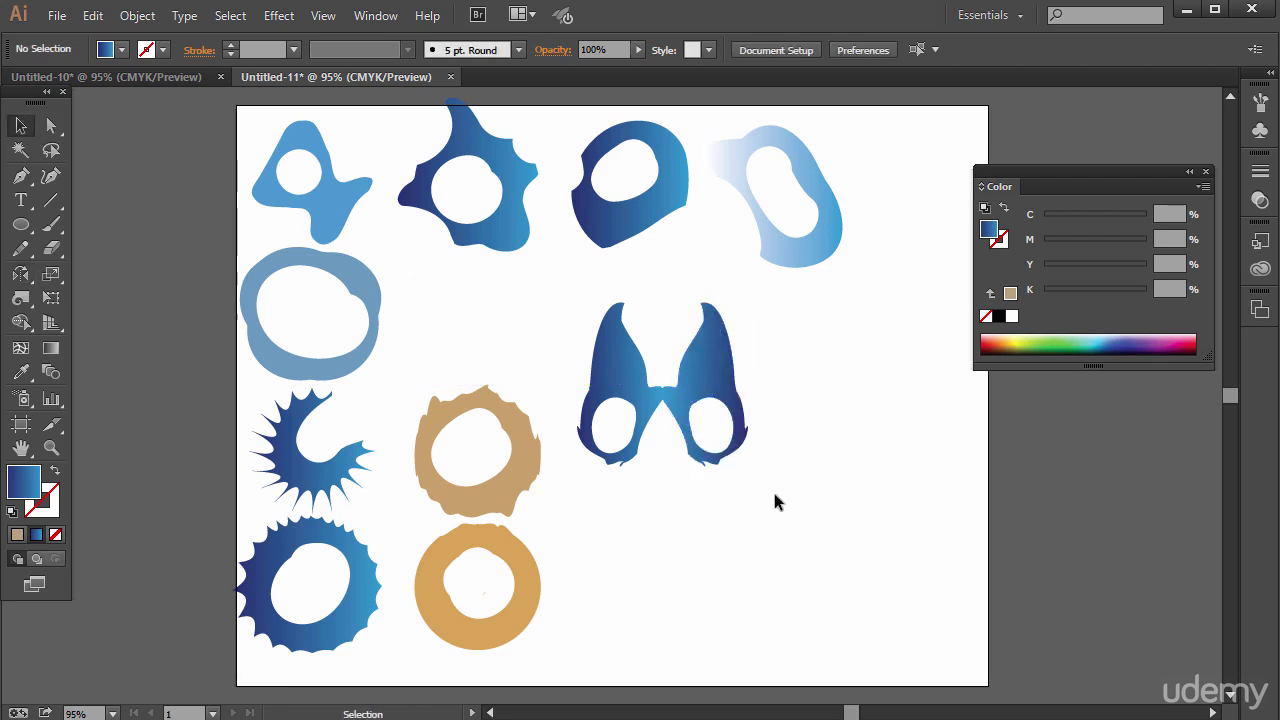
Select the mirrored petal pair and fan out rotated, overlapping copies of it to build up a flower head
{"action": "left_click", "coordinate": [705, 413]}
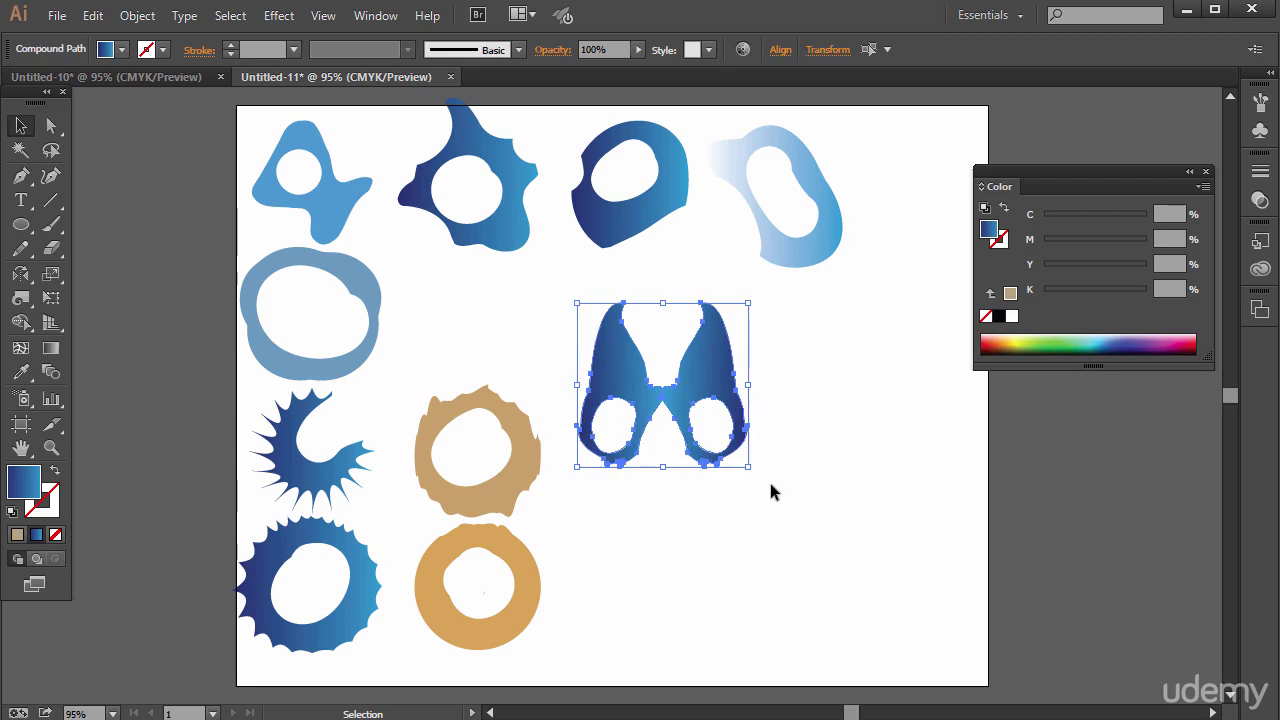
{"action": "left_click", "coordinate": [712, 577]}
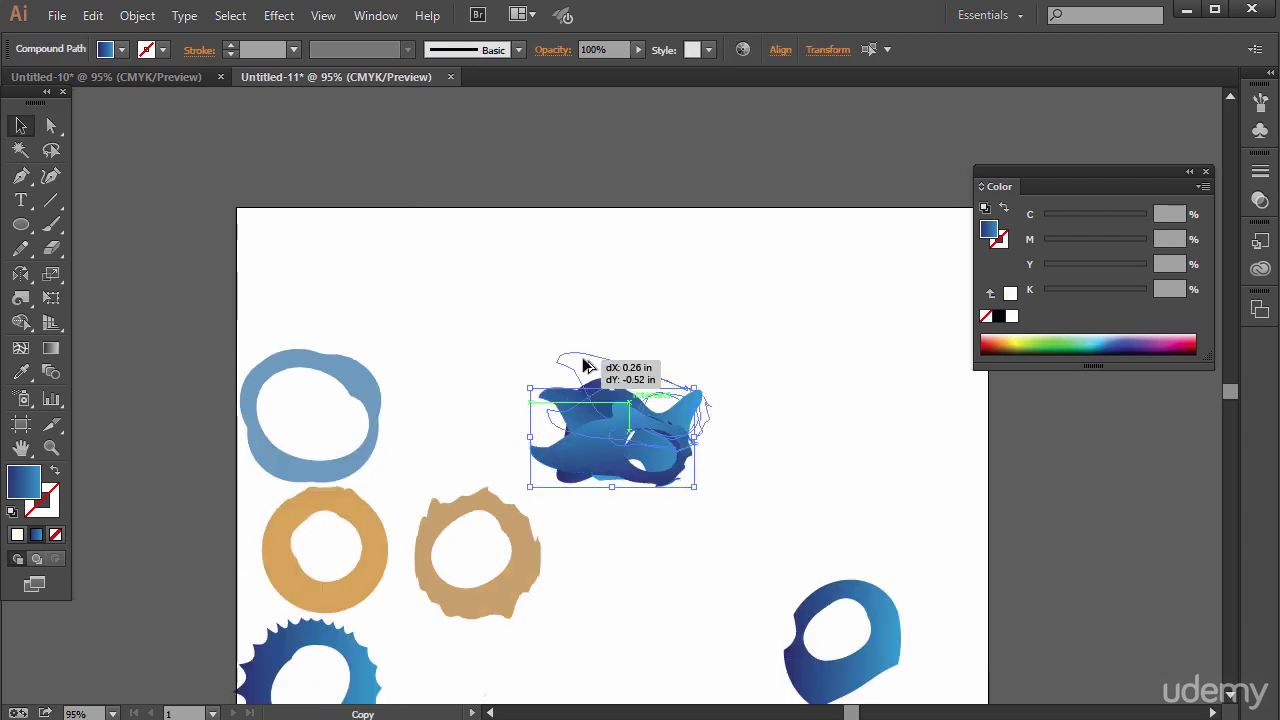
{"action": "left_click_drag", "start_coordinate": [560, 345], "coordinate": [677, 500]}
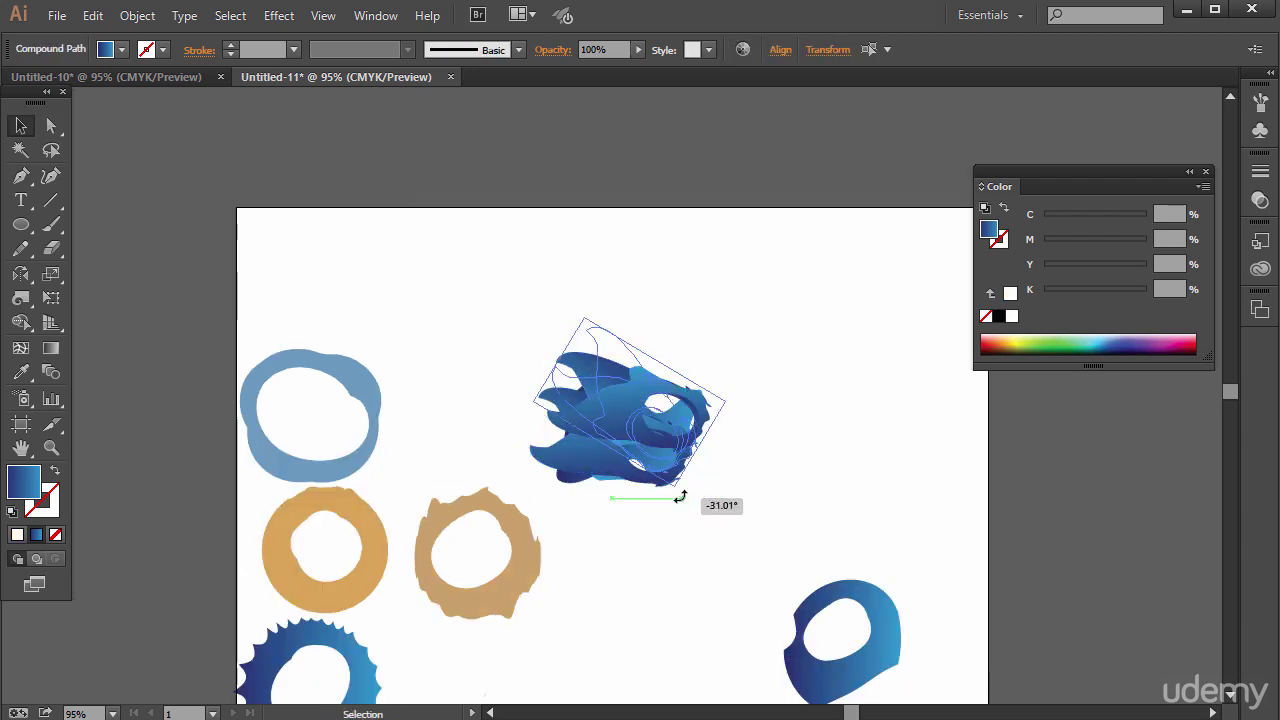
{"action": "left_click_drag", "start_coordinate": [620, 425], "coordinate": [671, 406]}
{"action": "mouse_move", "coordinate": [700, 470]}
{"action": "left_mouse_down"}
{"action": "mouse_move", "coordinate": [646, 506]}
{"action": "mouse_move", "coordinate": [687, 490]}
{"action": "left_mouse_up"}
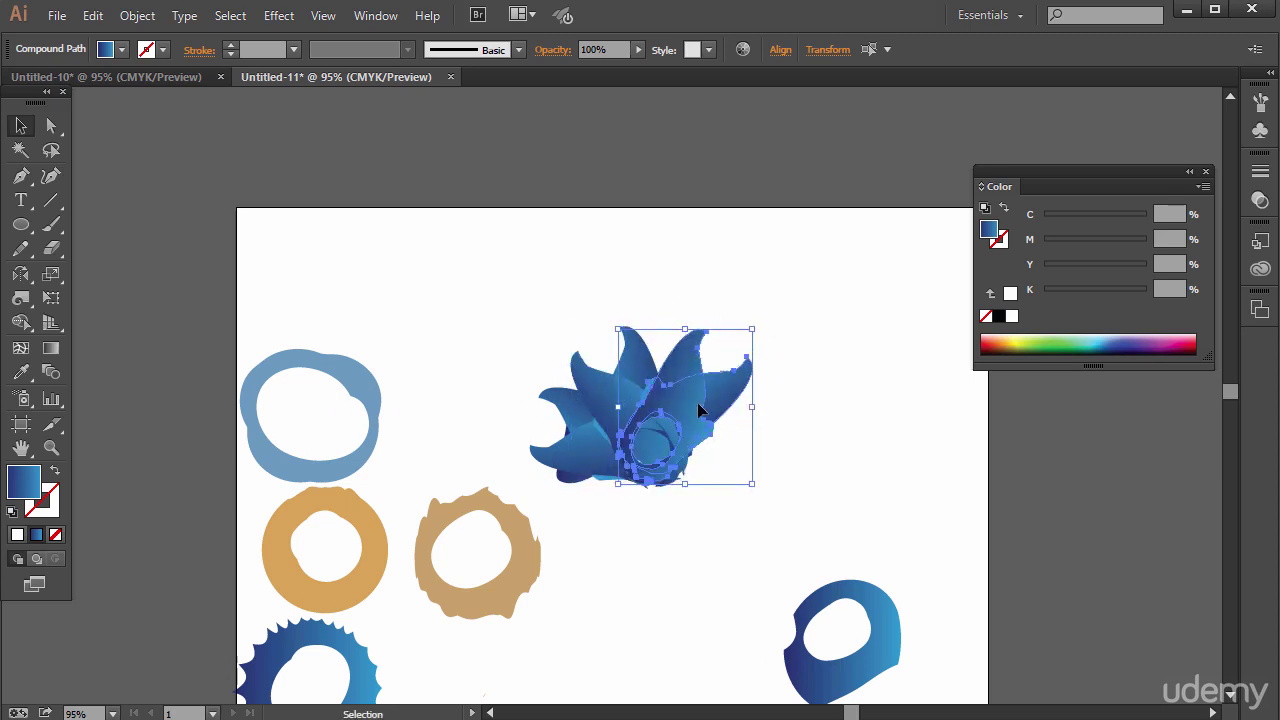
Complete the other side of the flower head with further overlapping petal copies, each moved and rotated outward
{"action": "left_click", "coordinate": [813, 545]}
{"action": "left_click_drag", "start_coordinate": [685, 340], "coordinate": [691, 354]}
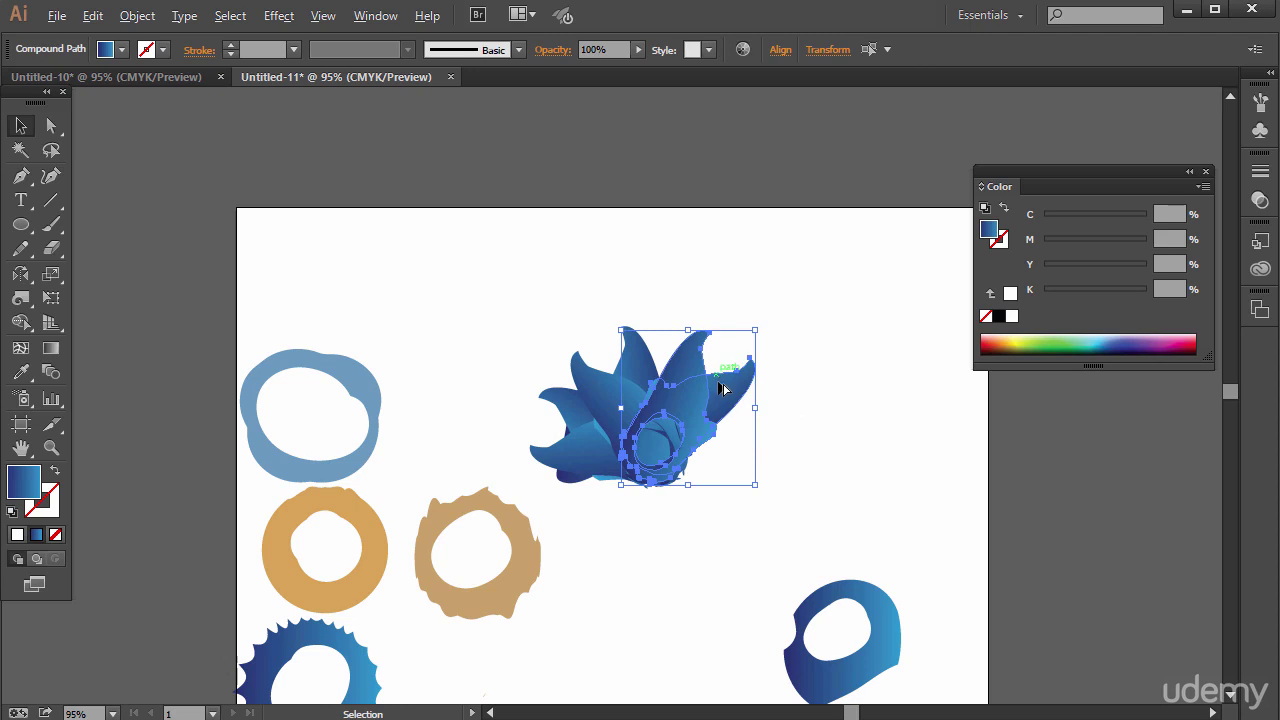
{"action": "left_click_drag", "start_coordinate": [718, 393], "coordinate": [740, 416]}
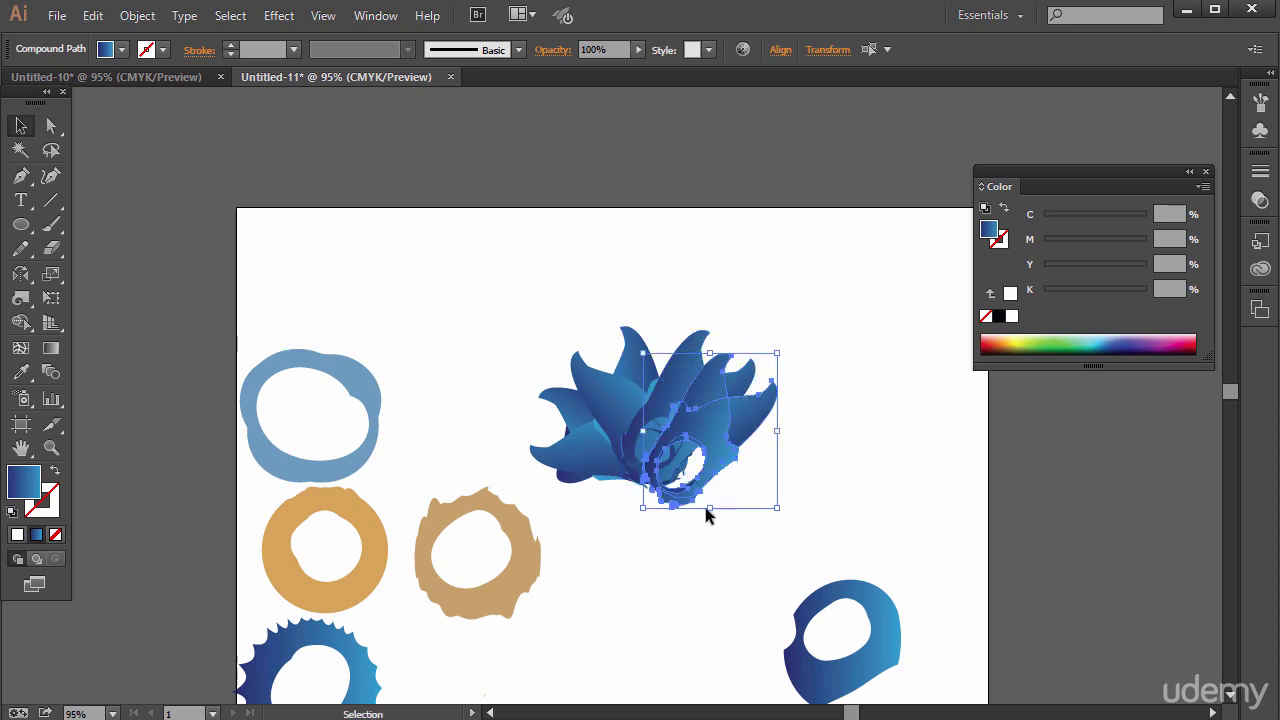
{"action": "left_click", "coordinate": [639, 510]}
{"action": "left_click", "coordinate": [745, 405]}
{"action": "left_click_drag", "start_coordinate": [645, 512], "coordinate": [607, 488]}
{"action": "key", "text": "ctrl+z"}
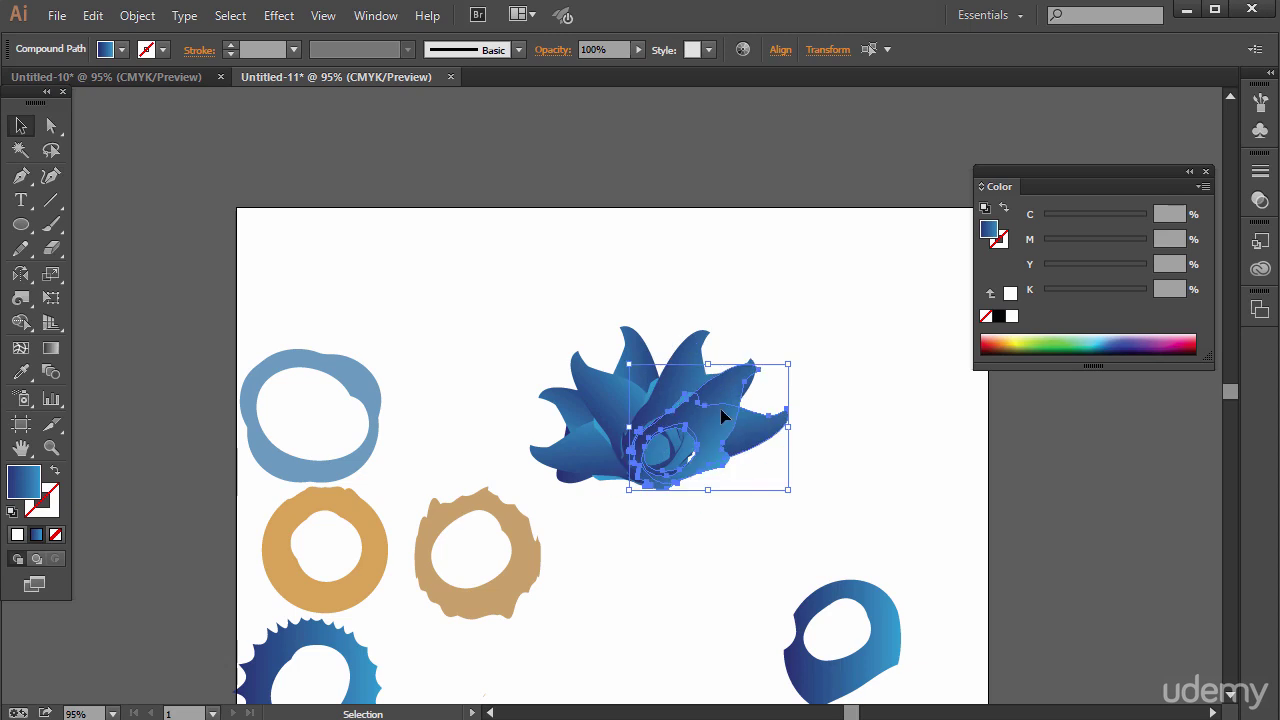
{"action": "left_click_drag", "start_coordinate": [742, 397], "coordinate": [715, 390]}
{"action": "key", "text": "ctrl+z"}
{"action": "key", "text": "ctrl+z"}
Draw a curved, tan-filled stem with the Pen tool from the base of the flower down past the artboard's lower edge
{"action": "left_click", "coordinate": [21, 175]}
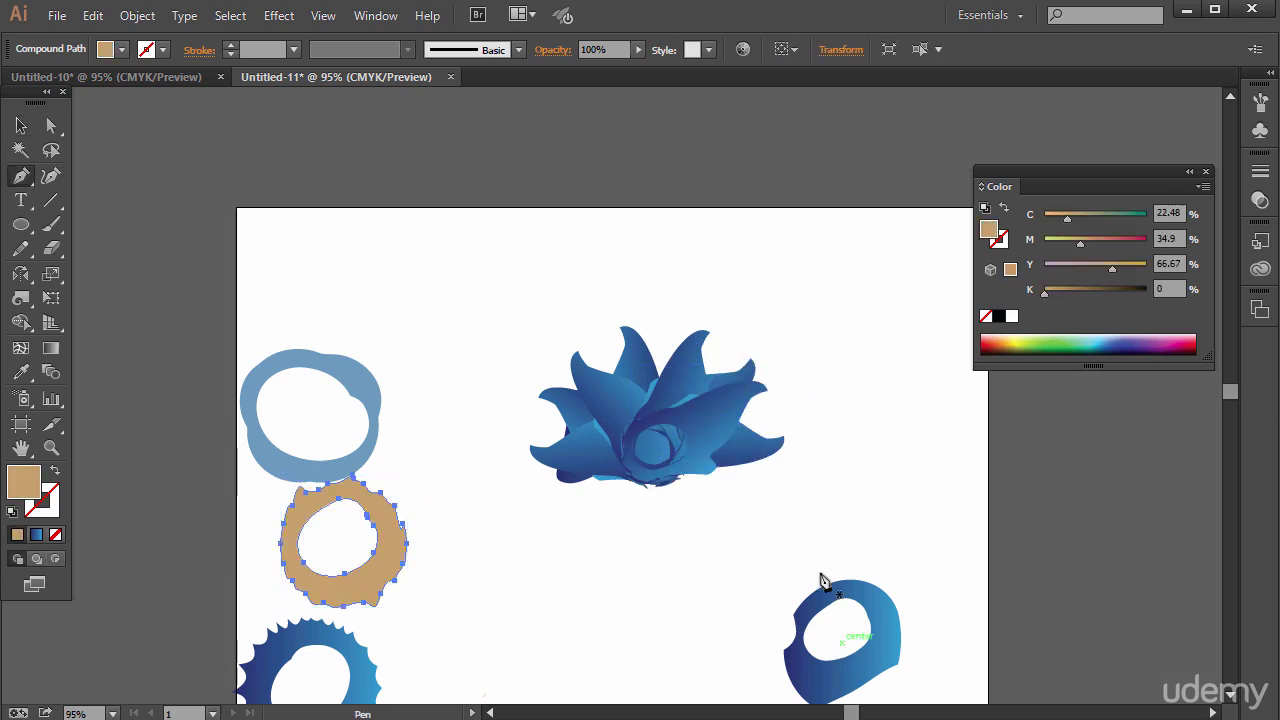
{"action": "left_click", "coordinate": [620, 692]}
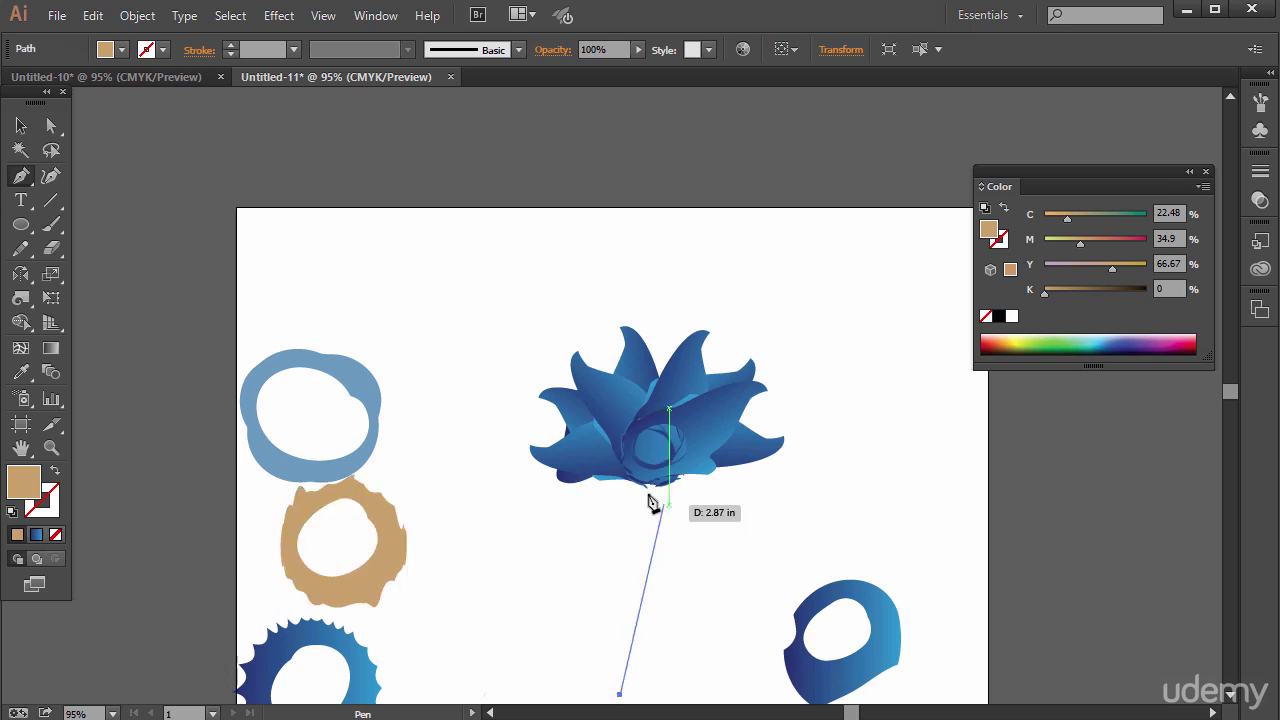
{"action": "left_click_drag", "start_coordinate": [649, 490], "coordinate": [657, 500]}
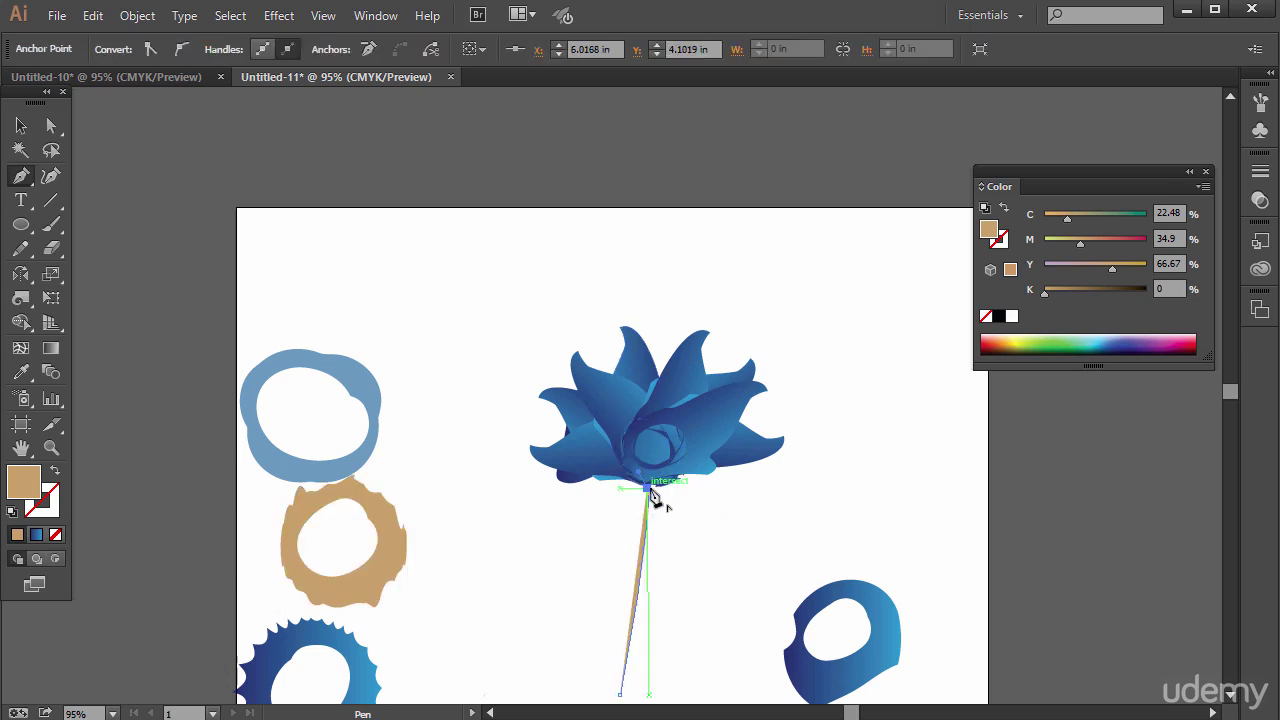
{"action": "left_click", "coordinate": [674, 485]}
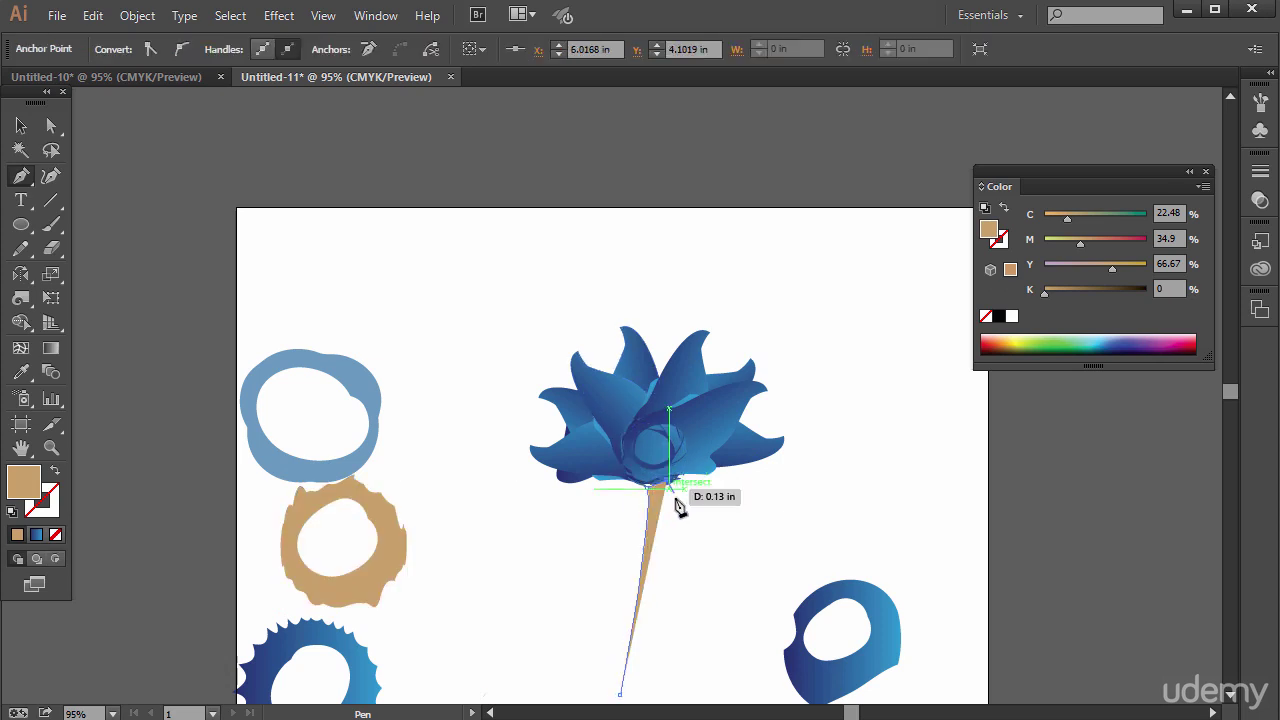
{"action": "left_click", "coordinate": [654, 692]}
{"action": "scroll", "coordinate": [637, 708], "scroll_direction": "down", "scroll_amount": 4}
{"action": "left_click_drag", "start_coordinate": [654, 494], "coordinate": [616, 626]}
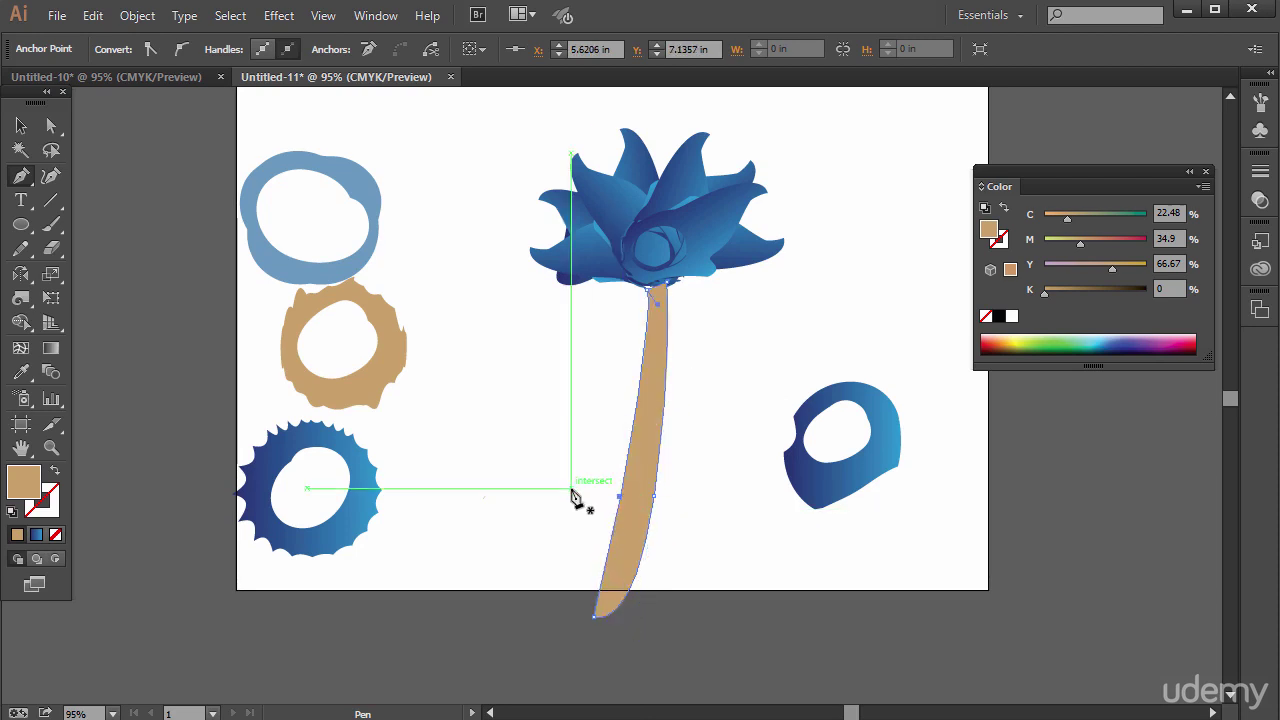
Add anchor points to the right edge of the stem near its lower end, then deselect the stem
{"action": "scroll", "coordinate": [574, 494], "scroll_direction": "up", "scroll_amount": 4}
{"action": "scroll", "coordinate": [614, 677], "scroll_direction": "down", "scroll_amount": 3}
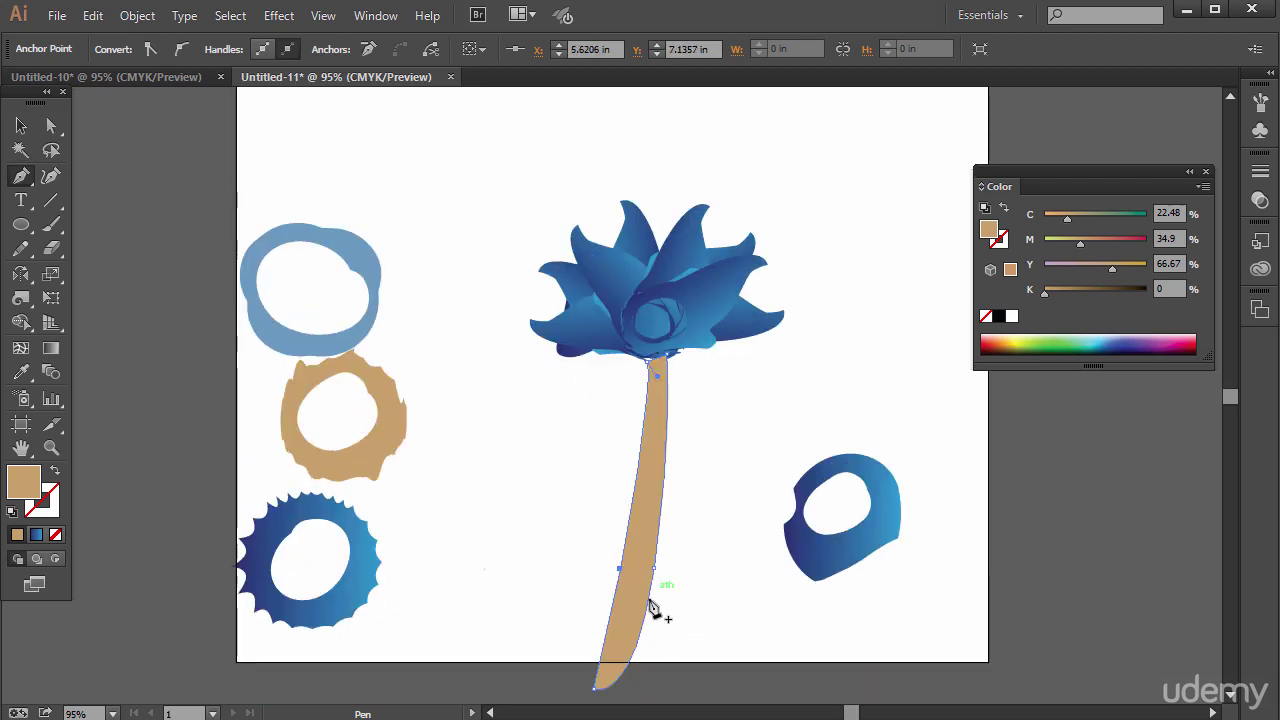
{"action": "left_click", "coordinate": [637, 630]}
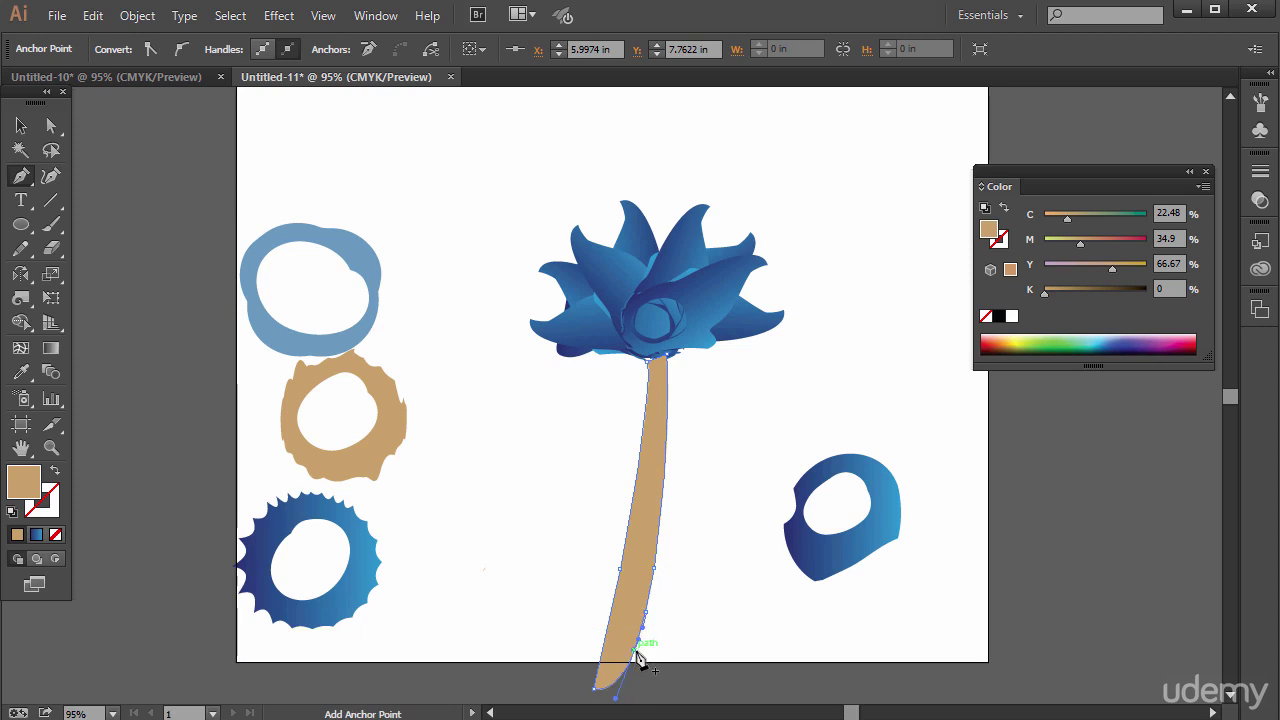
{"action": "left_click", "coordinate": [21, 125]}
{"action": "scroll", "coordinate": [470, 444], "scroll_direction": "up", "scroll_amount": 4}
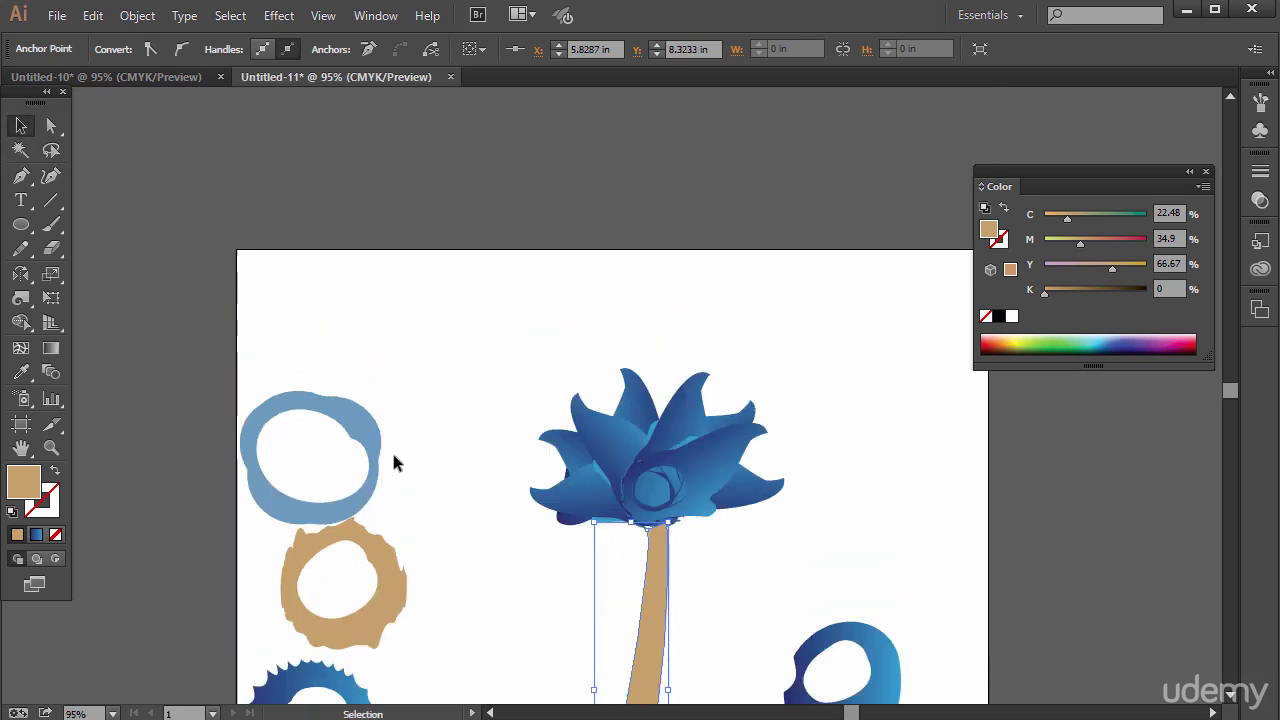
{"action": "scroll", "coordinate": [496, 348], "scroll_direction": "down", "scroll_amount": 2}
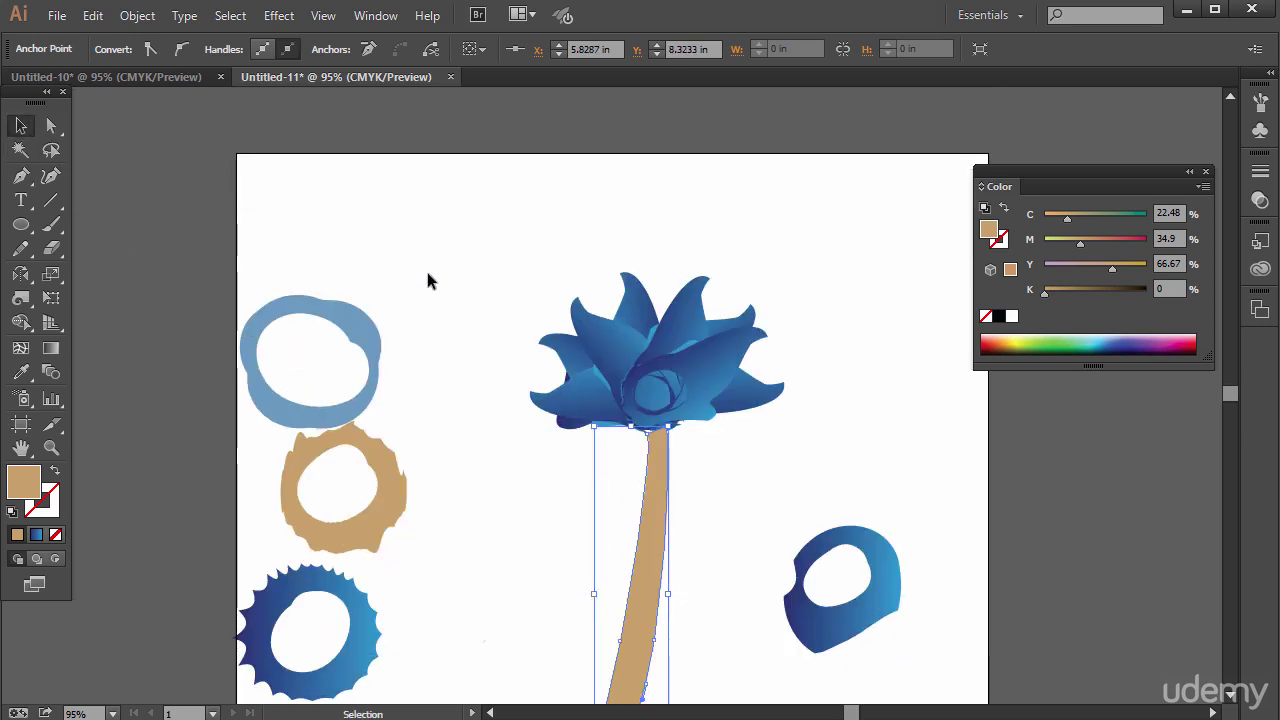
{"action": "left_click", "coordinate": [470, 316]}
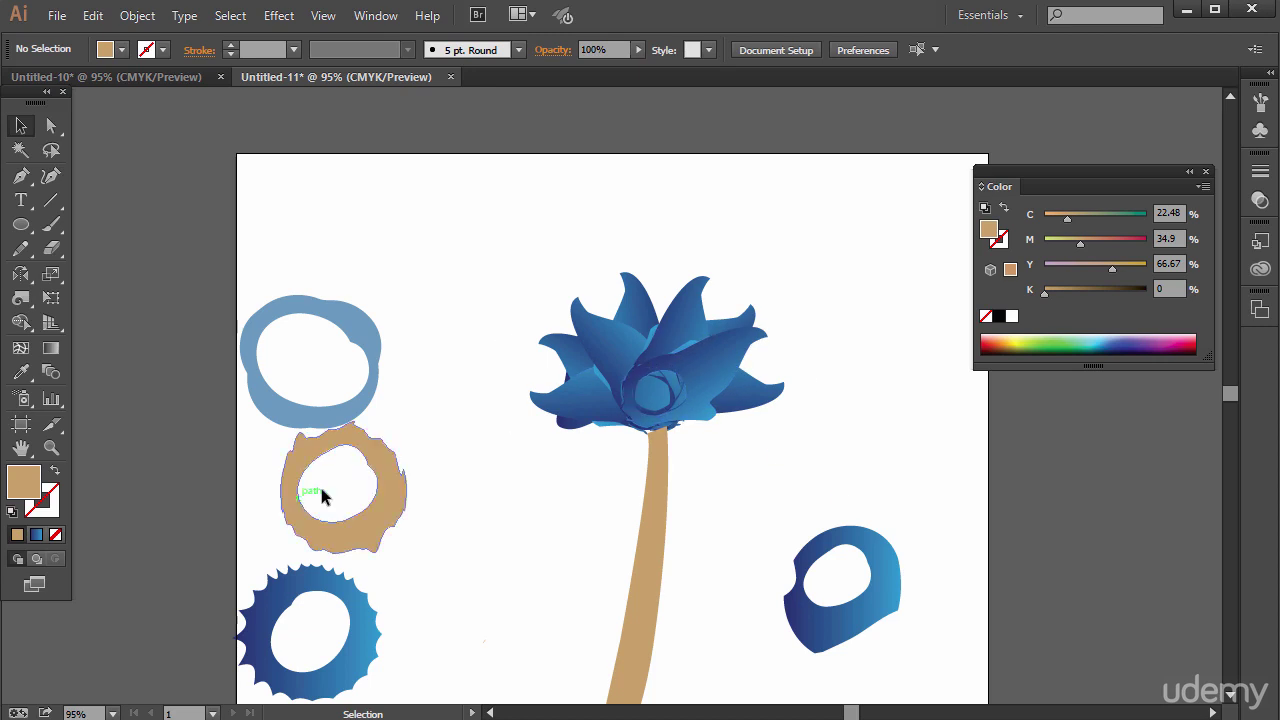
Rearrange the leftover rings: shift the tan one slightly down, the spiky blue one above the light blue ring, and the notched blue one below the tan ring
{"action": "left_click_drag", "start_coordinate": [385, 473], "coordinate": [391, 484]}
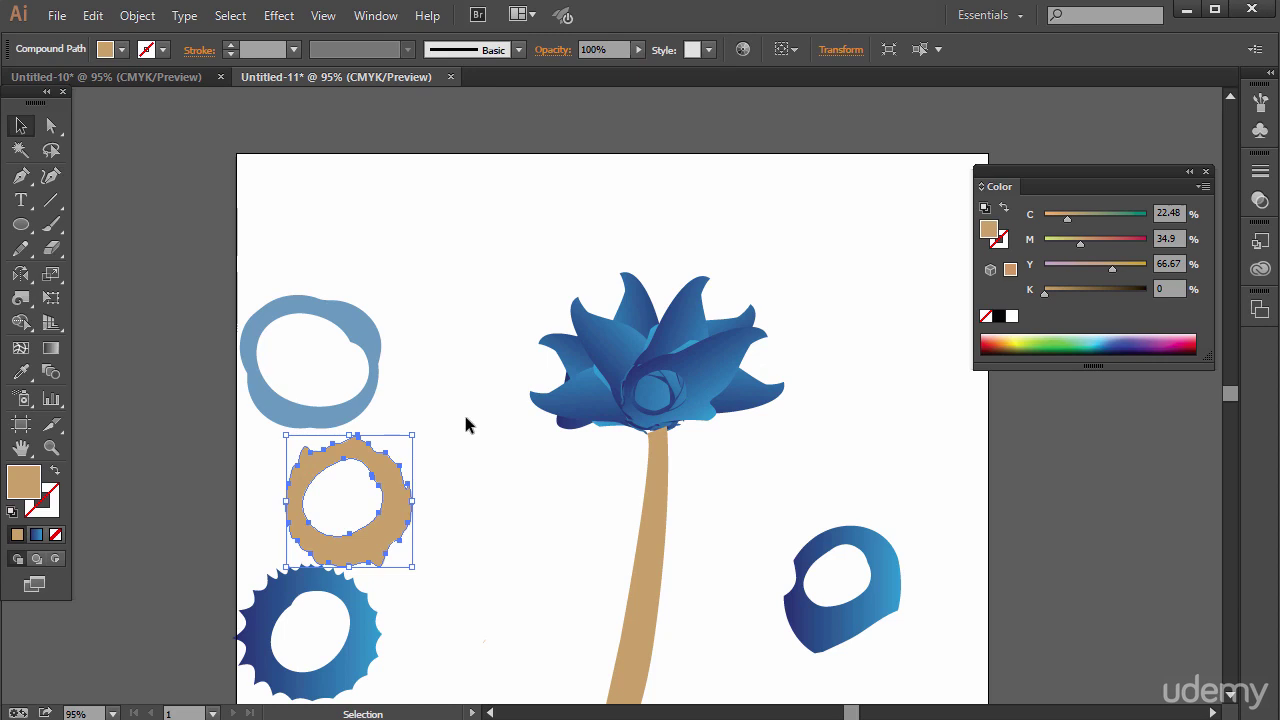
{"action": "left_click", "coordinate": [540, 470]}
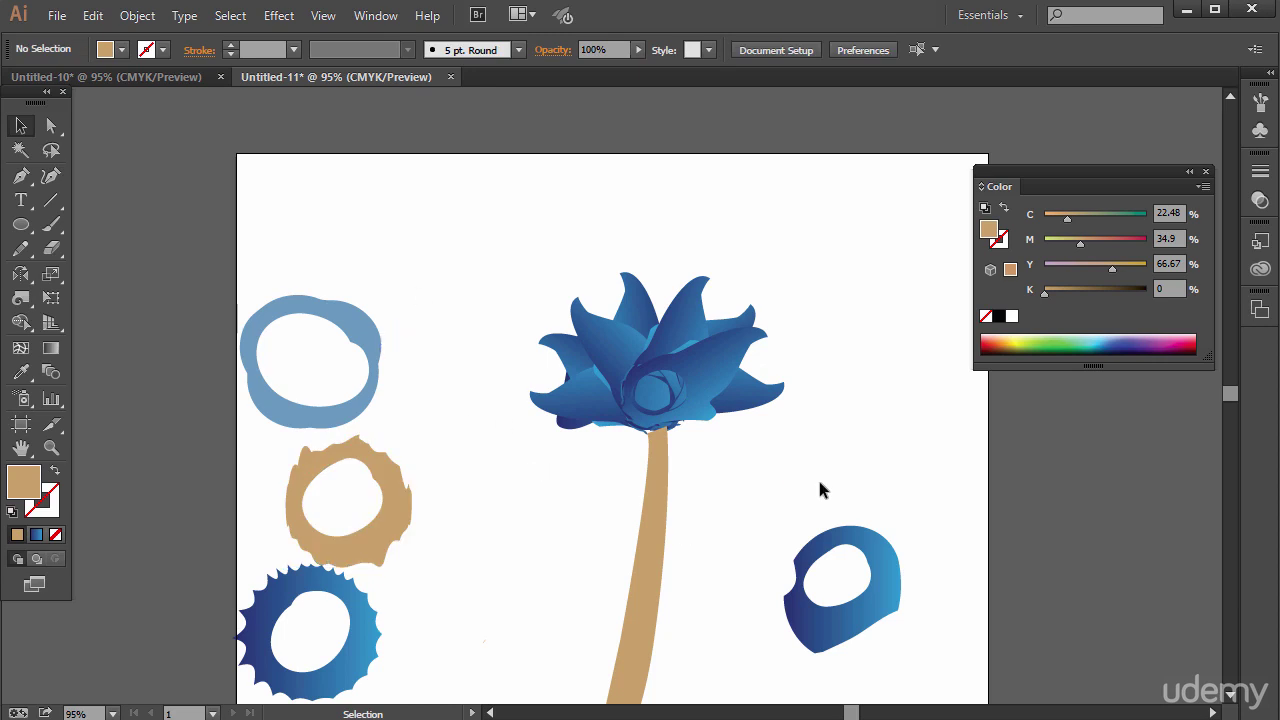
{"action": "left_click_drag", "start_coordinate": [300, 660], "coordinate": [436, 283]}
{"action": "left_click", "coordinate": [314, 308]}
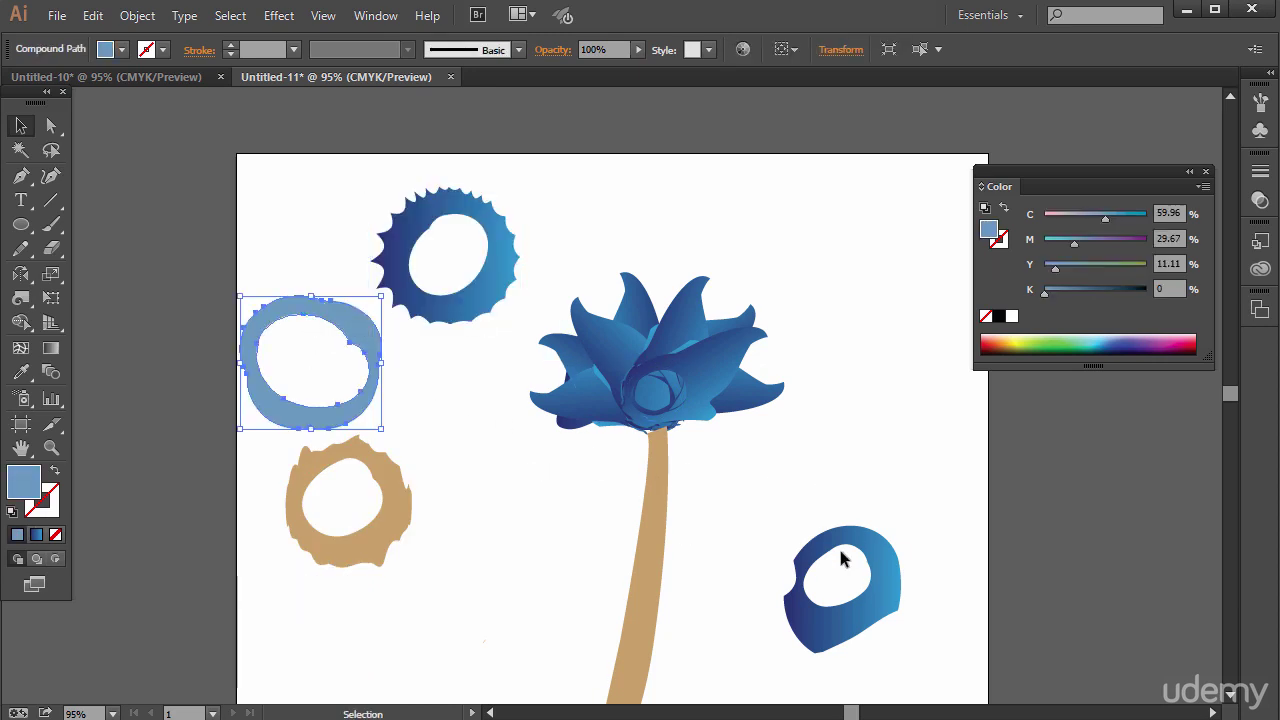
{"action": "left_click_drag", "start_coordinate": [840, 560], "coordinate": [417, 597]}
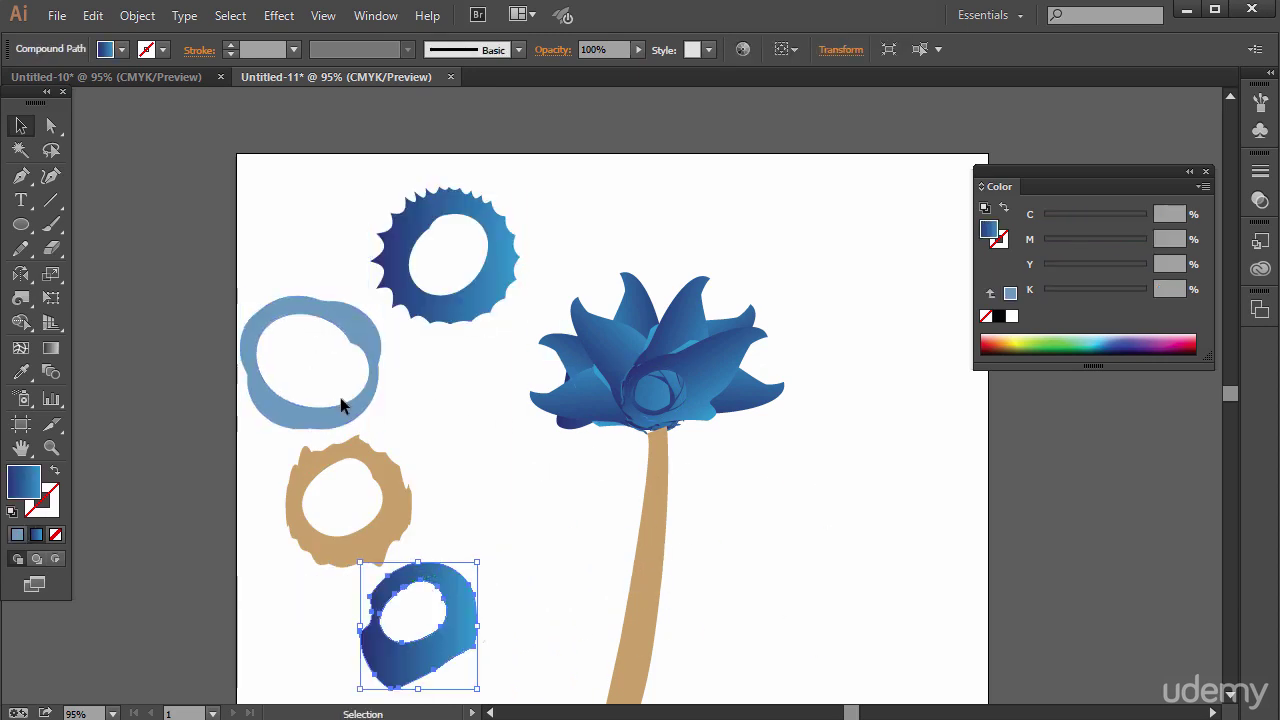
Switch to the Twirl tool with the notched blue ring still selected
{"action": "left_click", "coordinate": [22, 298]}
{"action": "mouse_move", "coordinate": [24, 302]}
{"action": "left_mouse_down"}
{"action": "mouse_move", "coordinate": [95, 370]}
{"action": "mouse_move", "coordinate": [24, 302]}
{"action": "left_mouse_up"}
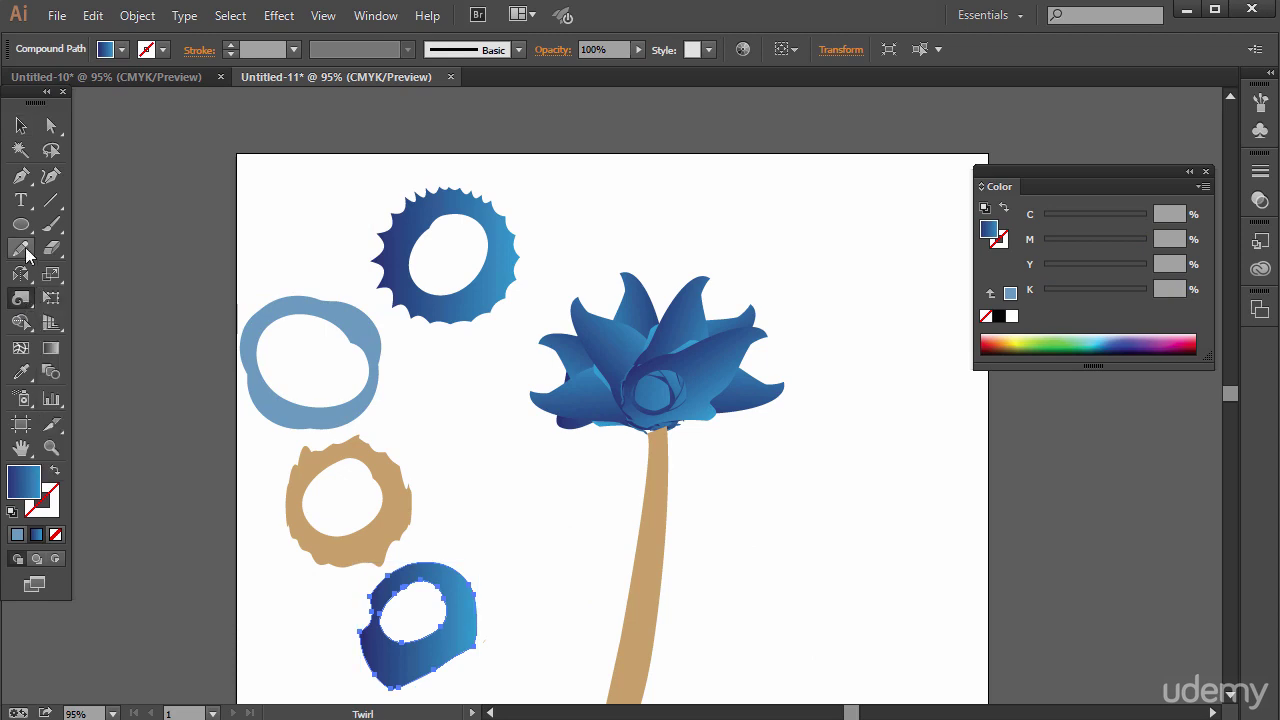